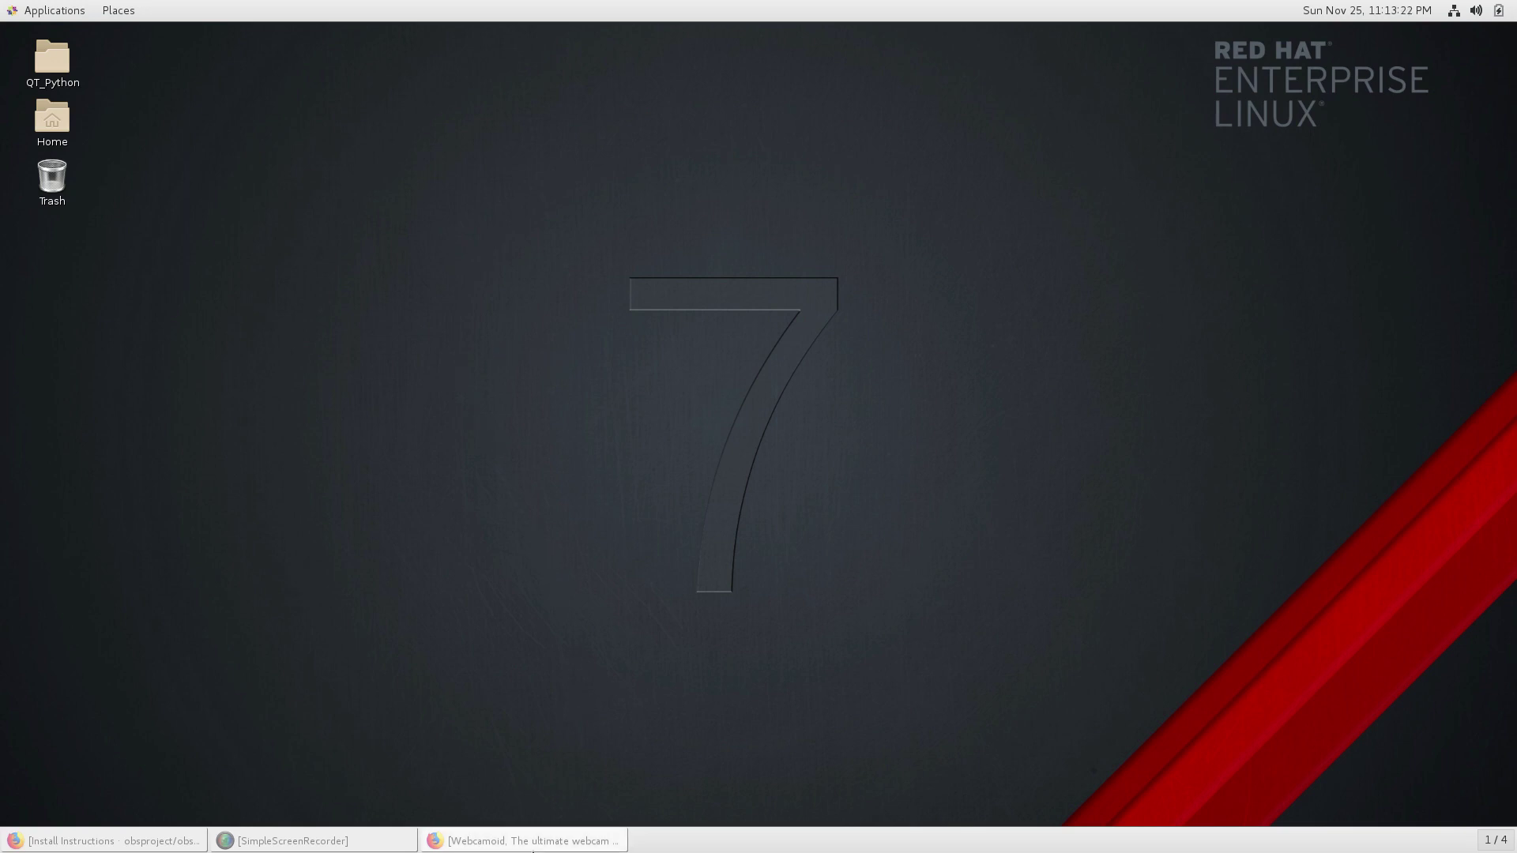
Step: Restore the Webcamoid website window in Firefox and scroll through its feature slideshow
left_click(532, 845)
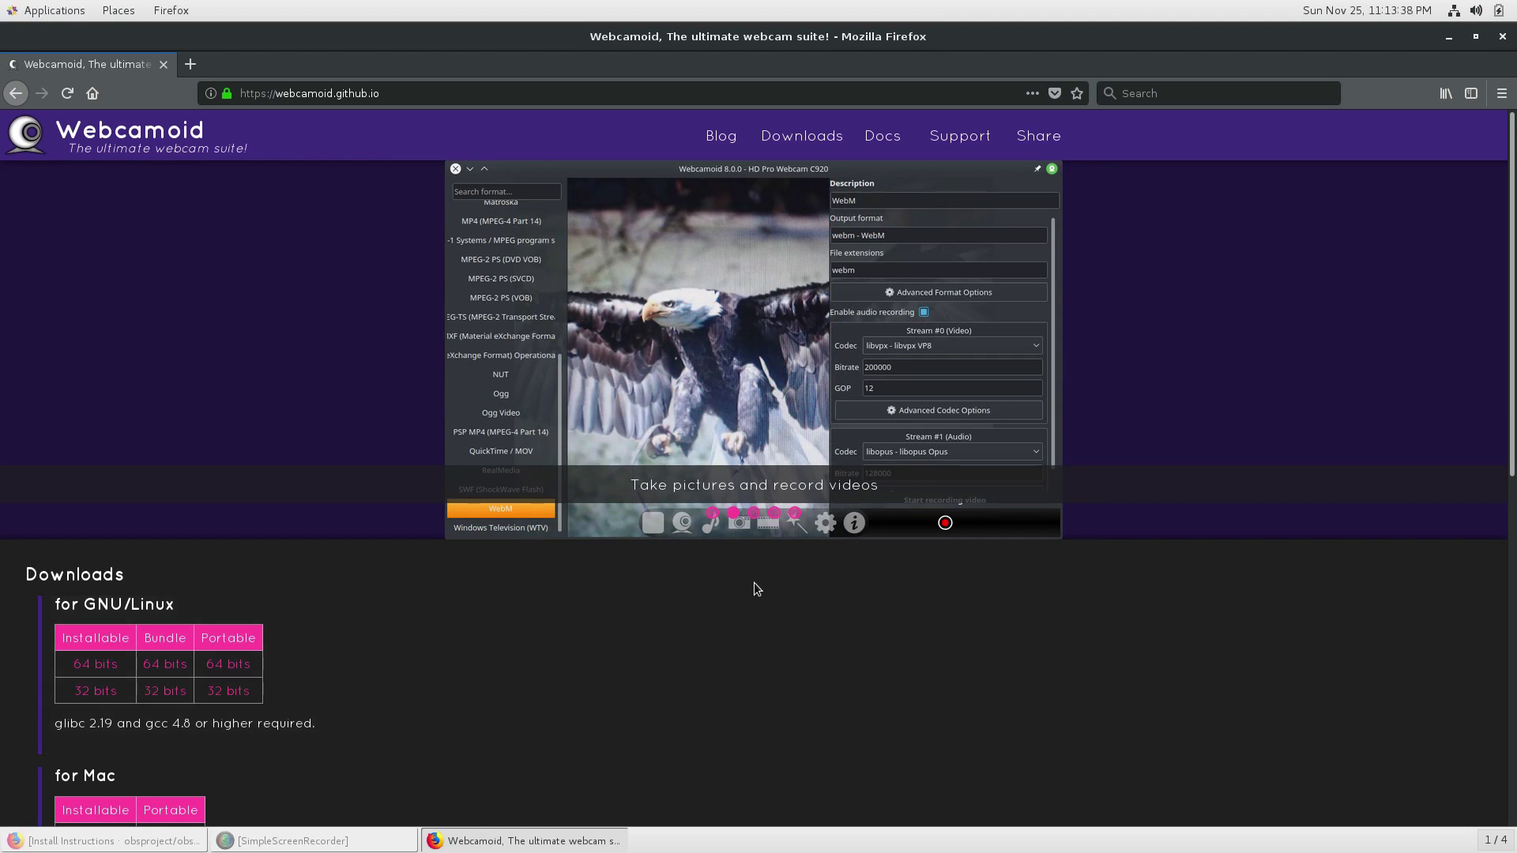
scroll(774, 594, "down", 2)
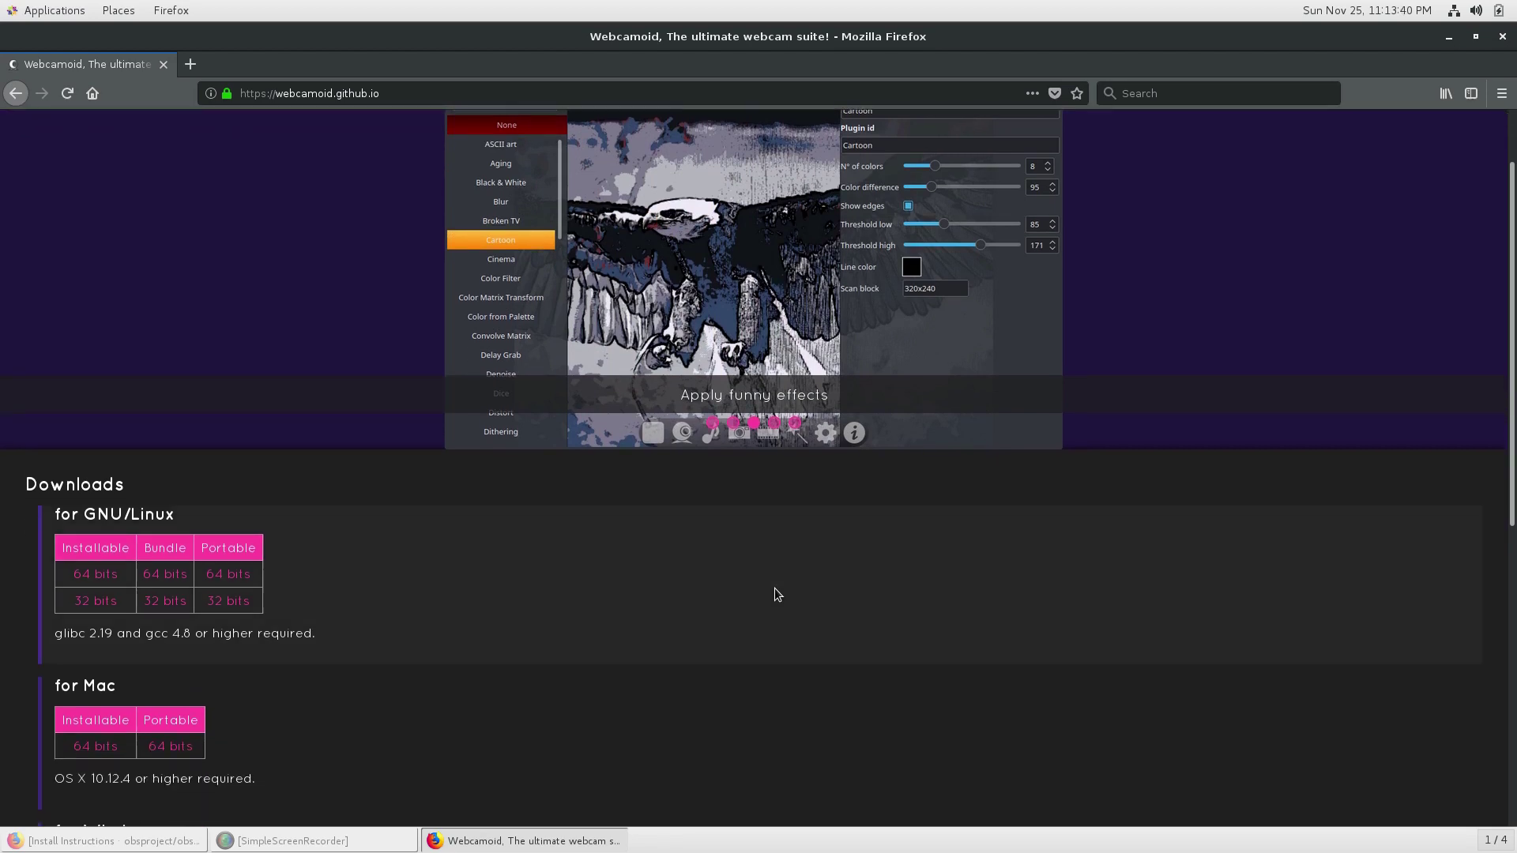
scroll(774, 594, "up", 2)
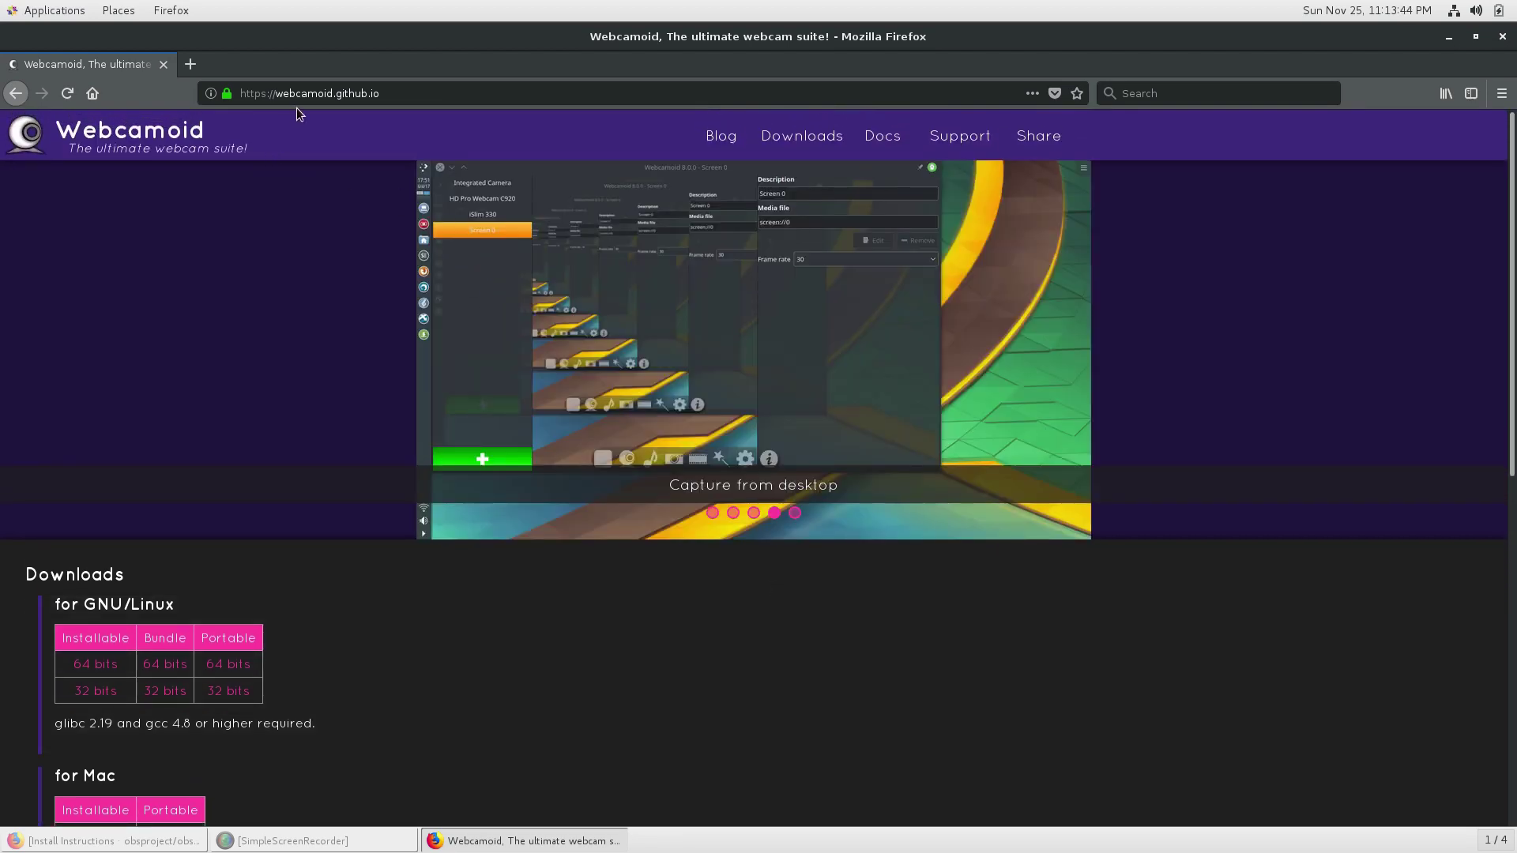
Step: Select the Webcamoid web address in the URL bar, then open a new blank tab
left_click(435, 92)
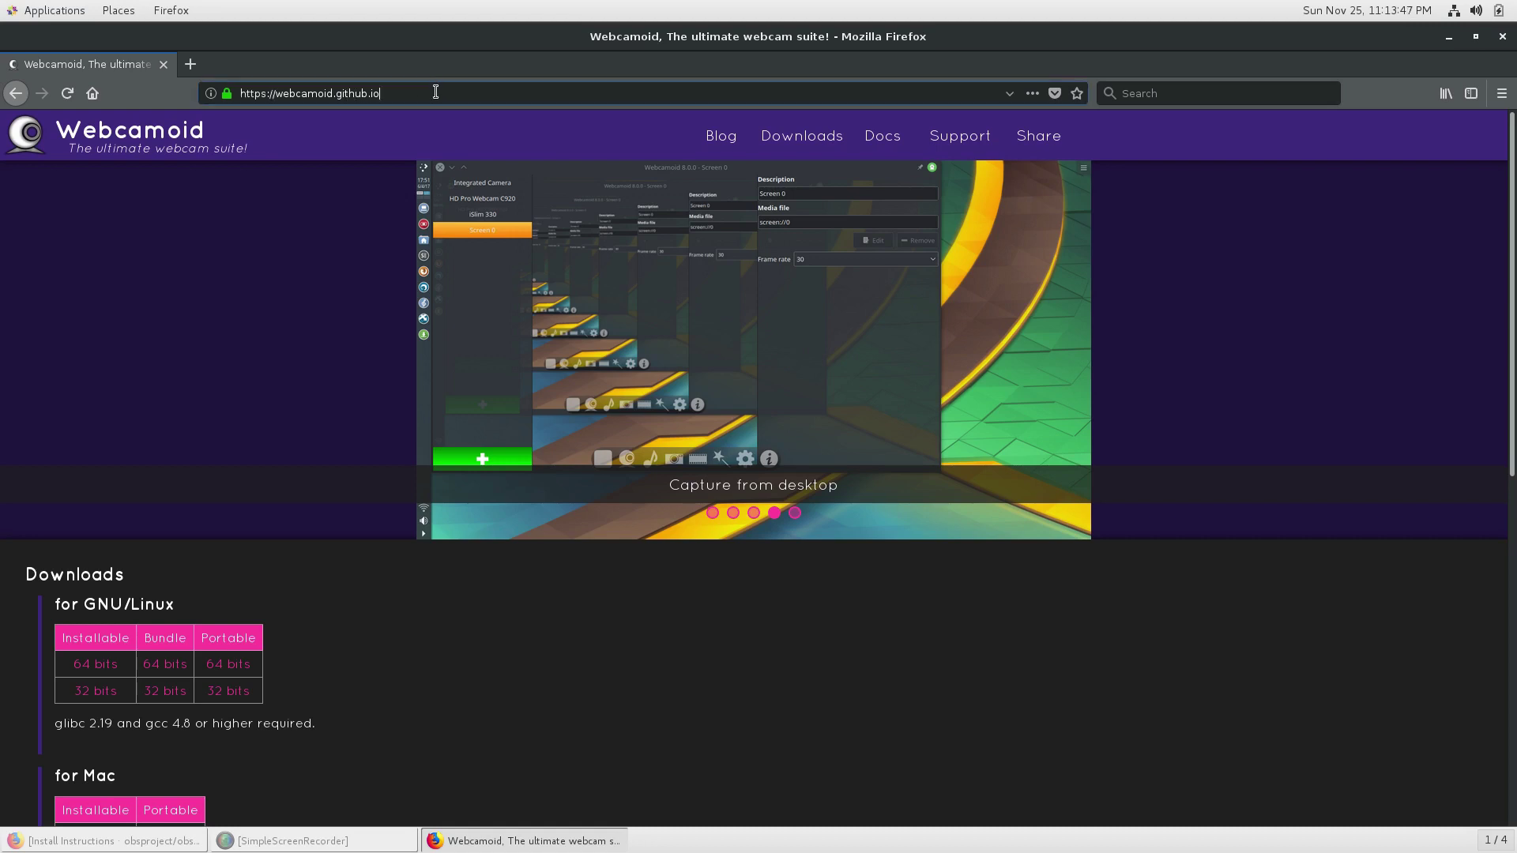
triple_click(319, 94)
left_click(333, 93)
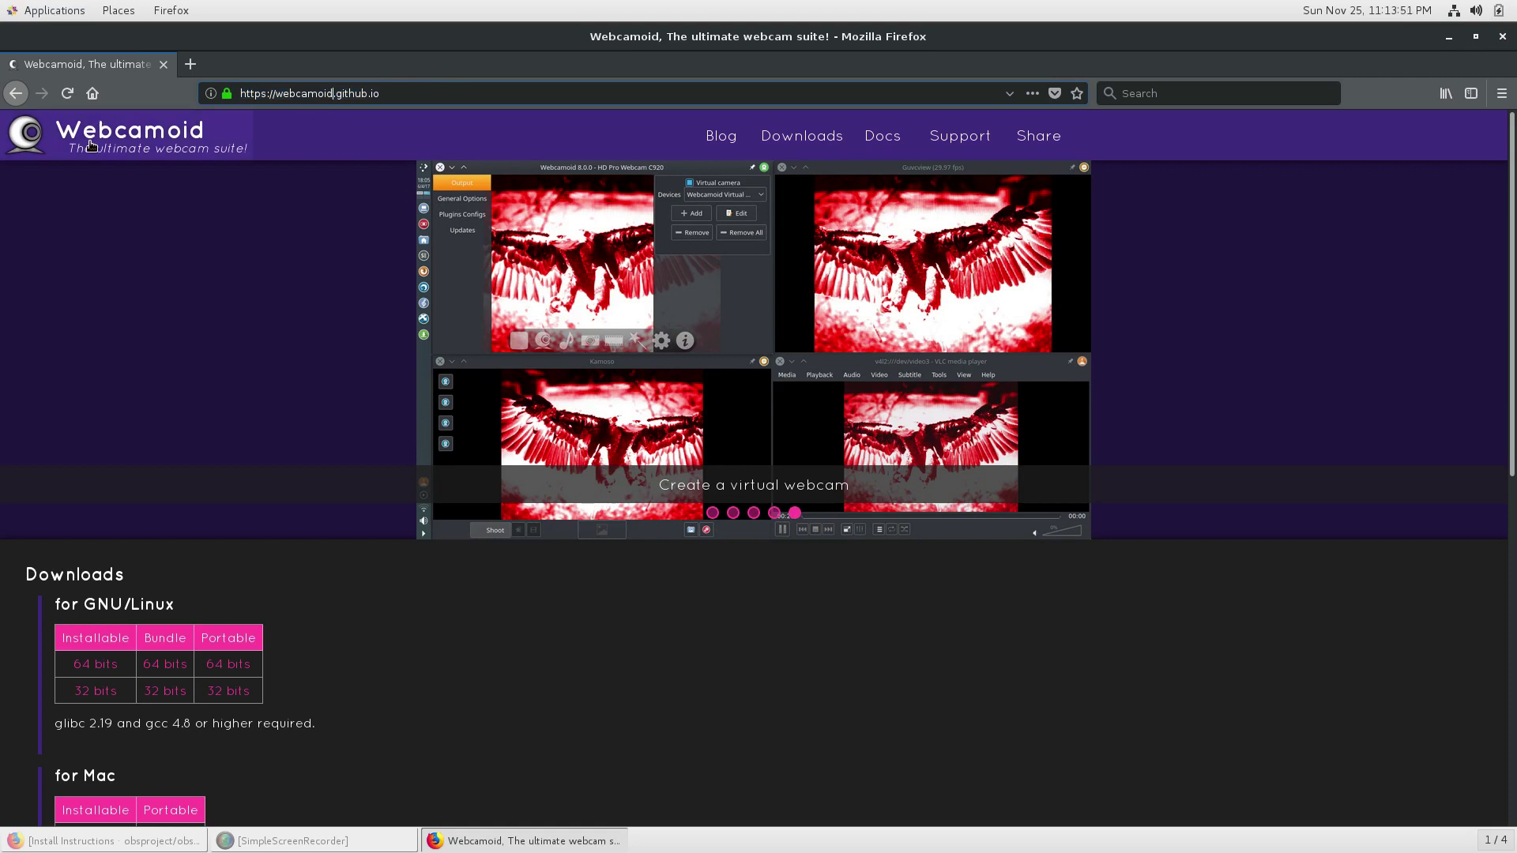
left_click_drag(336, 93, 275, 93)
key("ctrl+c")
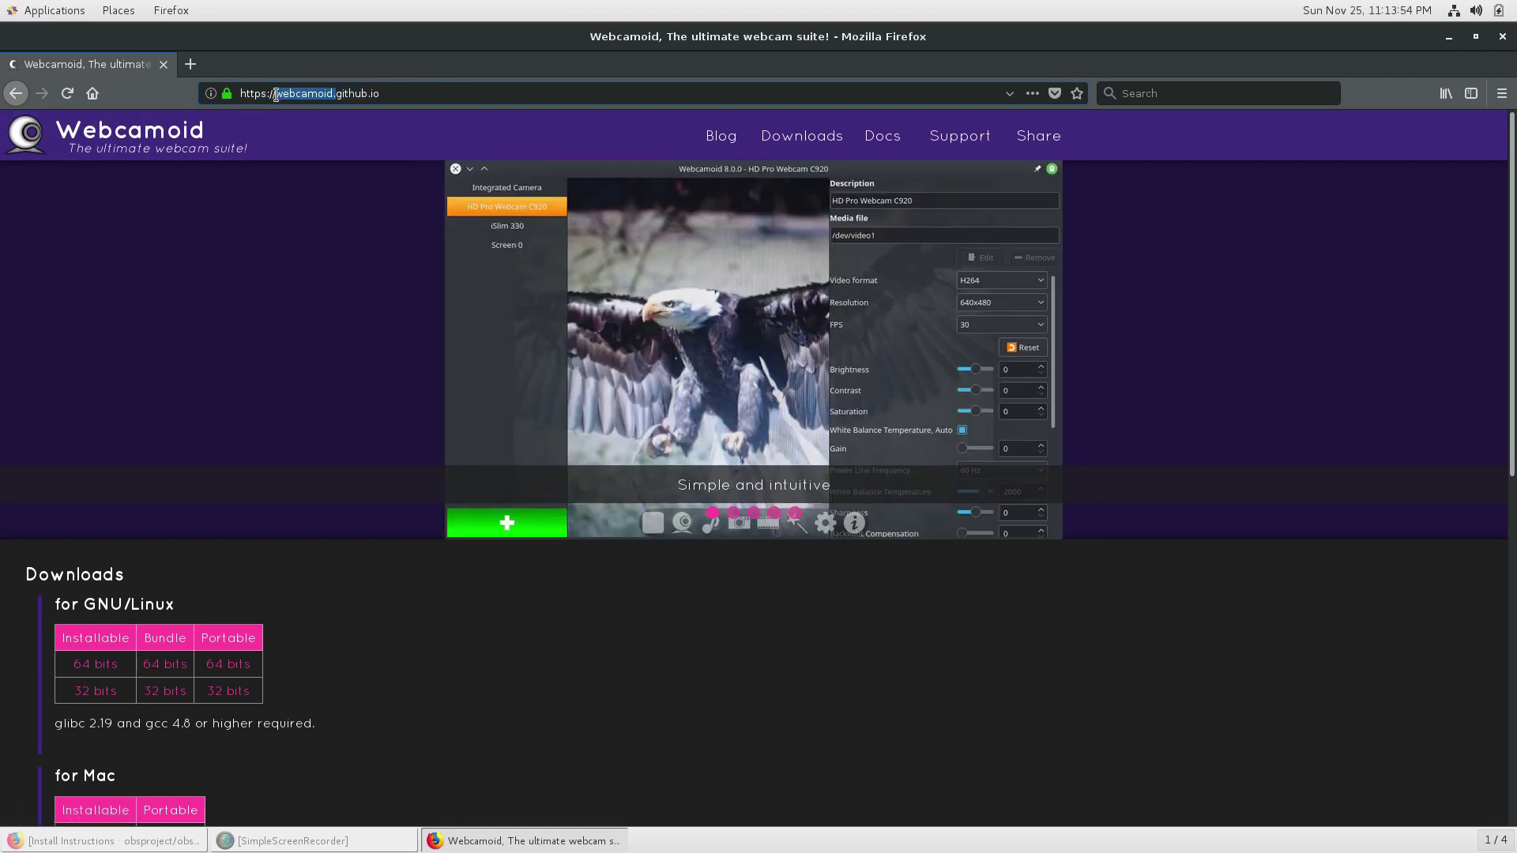
left_click(196, 68)
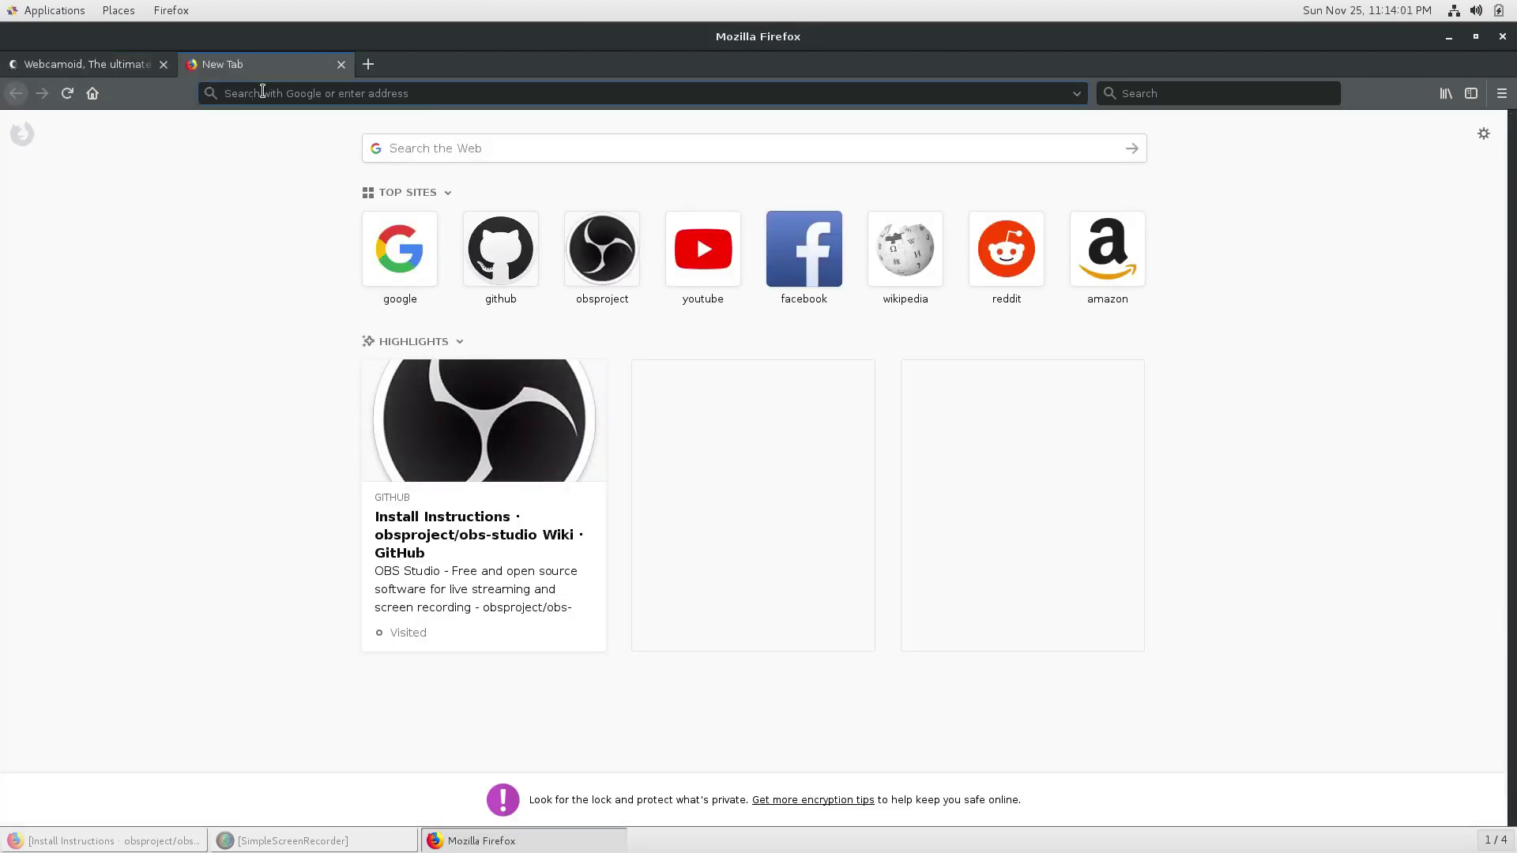
Step: Search Google for 'webcamoid' in the new tab
key("ctrl+v")
key("Return")
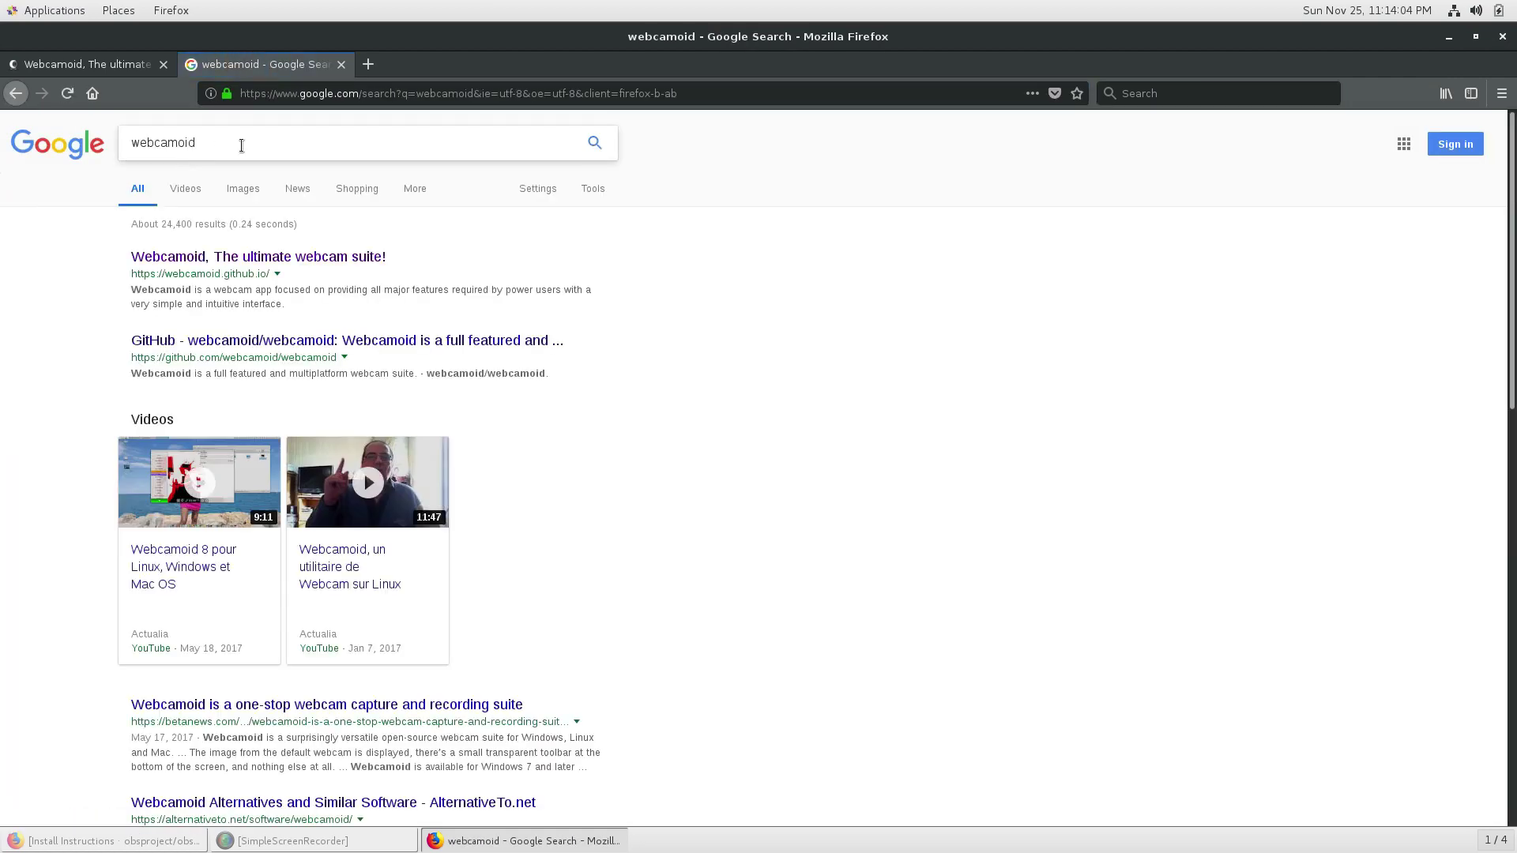
left_click(242, 145)
left_click(1201, 466)
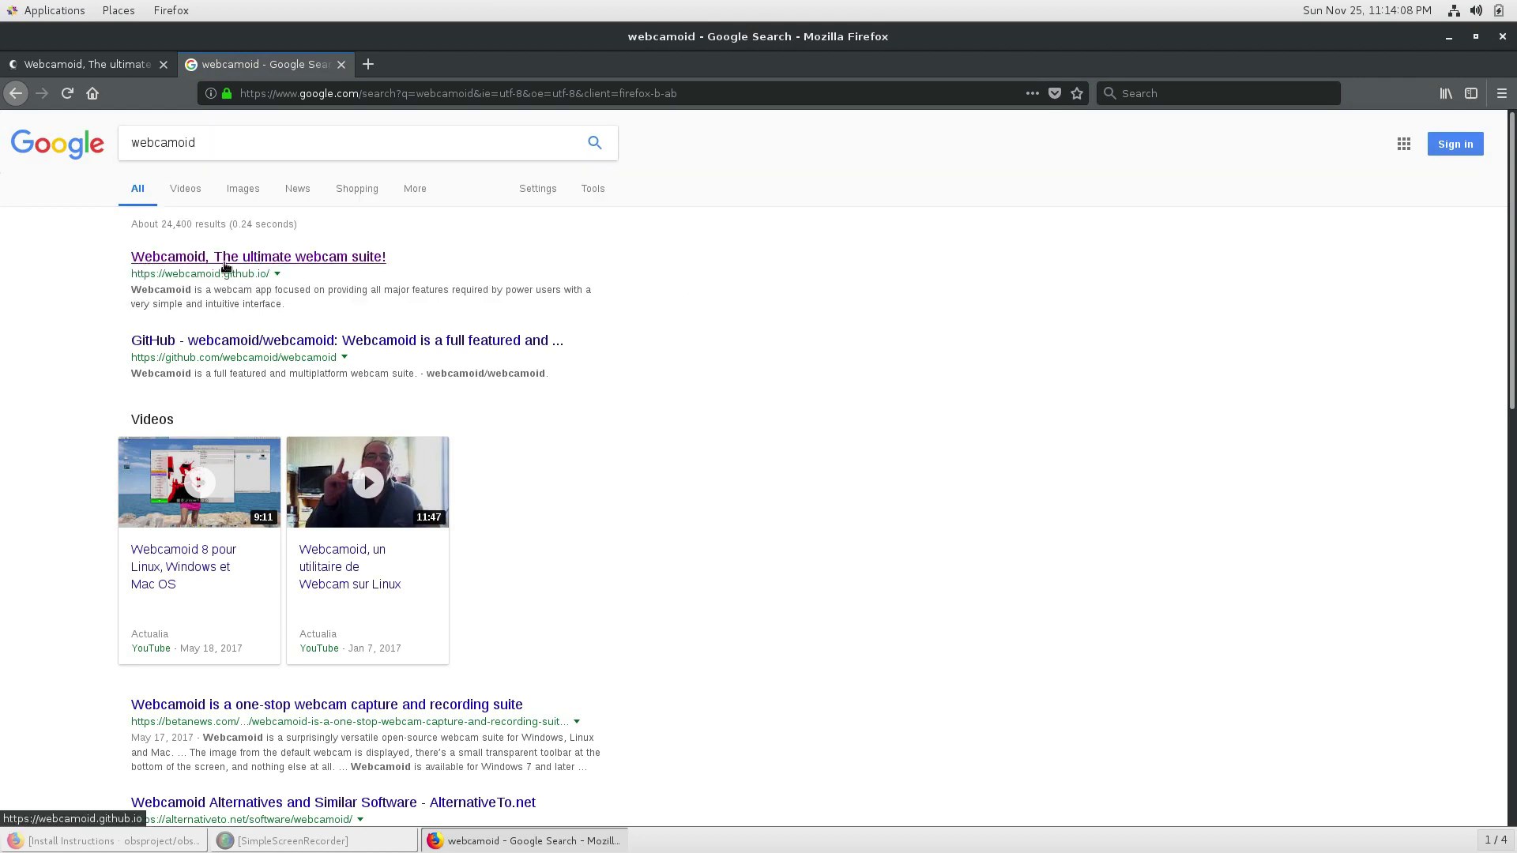
Step: Return to the Webcamoid site tab, close the Google tab, and jump to Downloads
left_click(119, 64)
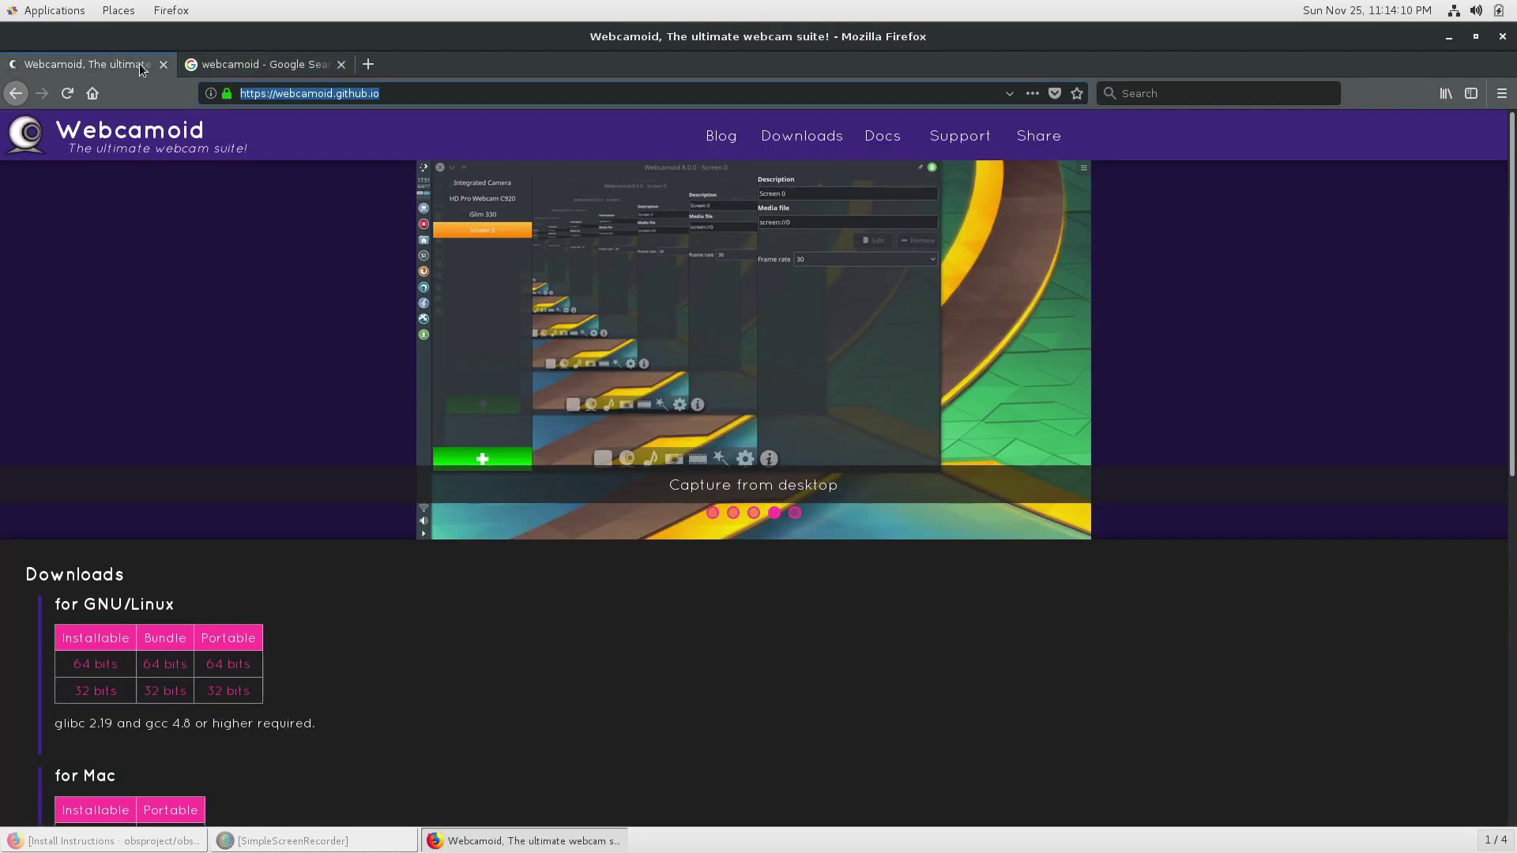
left_click(344, 65)
left_click(810, 156)
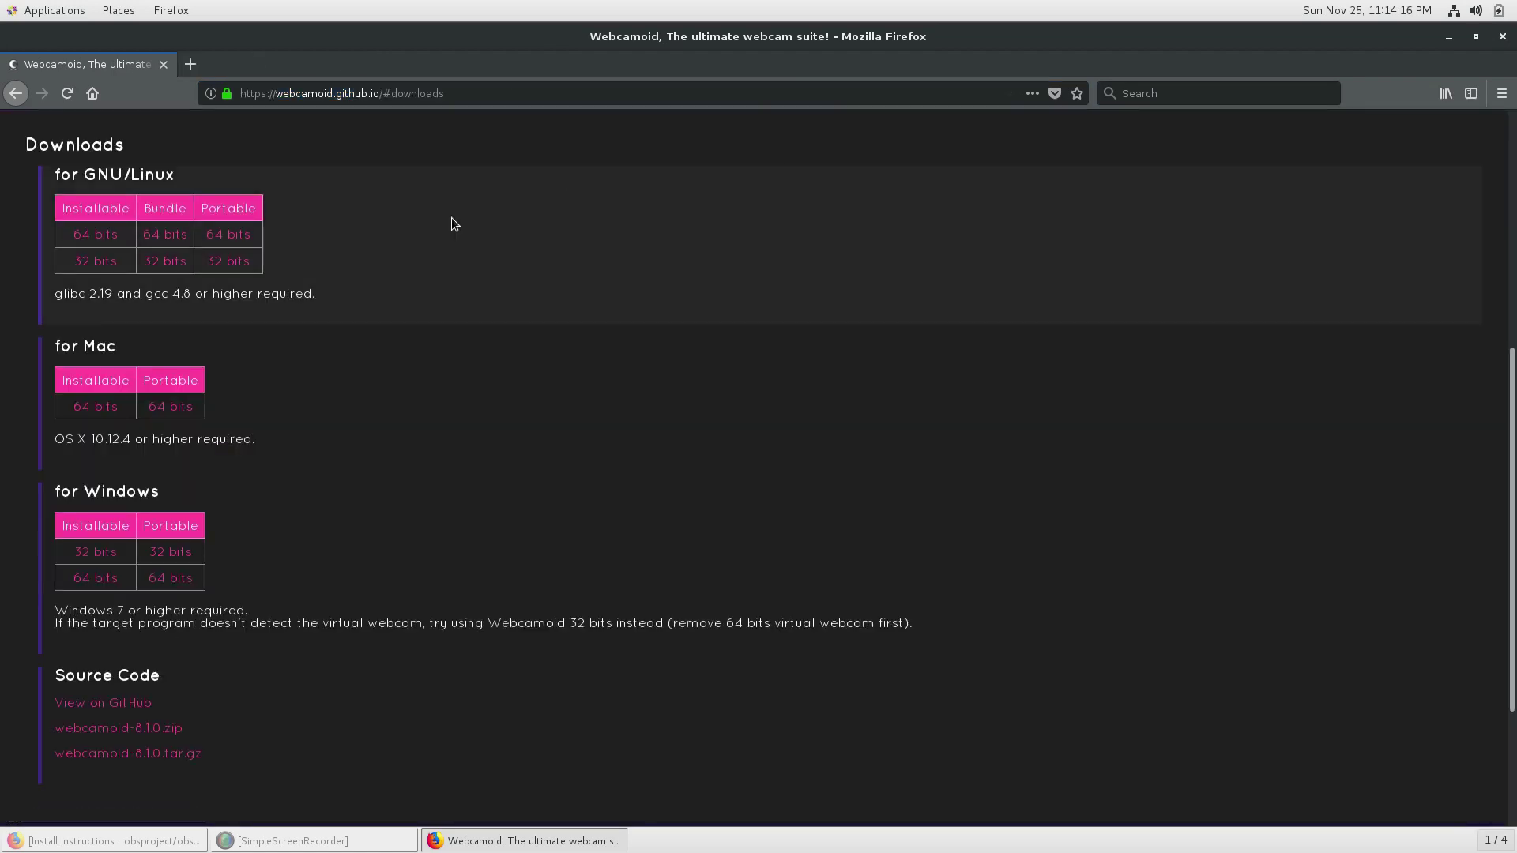
Step: Save the 64-bit Linux installable webcamoid-8.1.0-x86_64.run (57.2 MB) and confirm it finished downloading
double_click(142, 177)
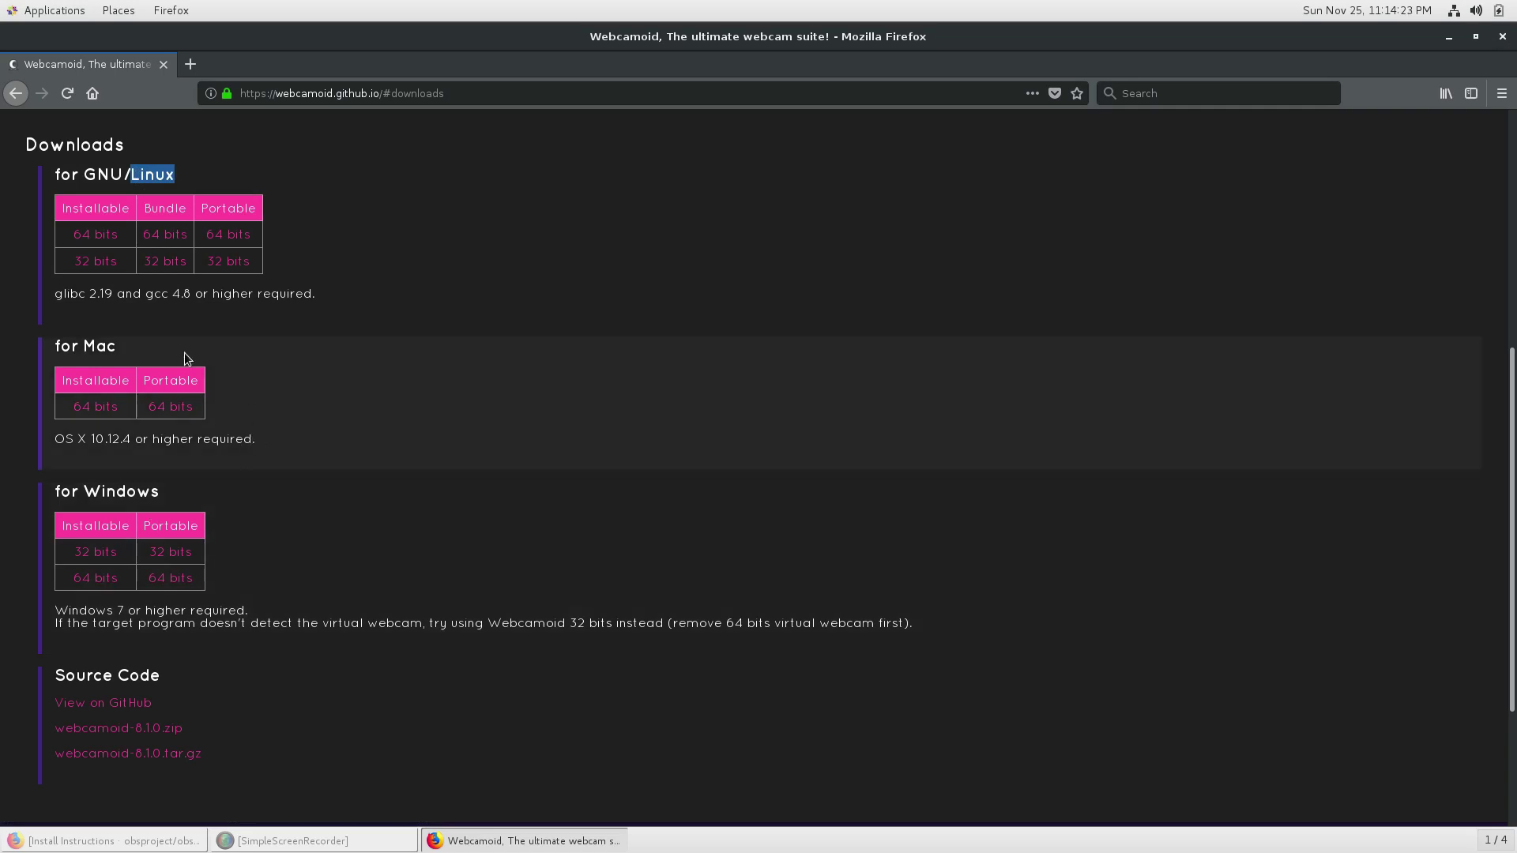
left_click(105, 235)
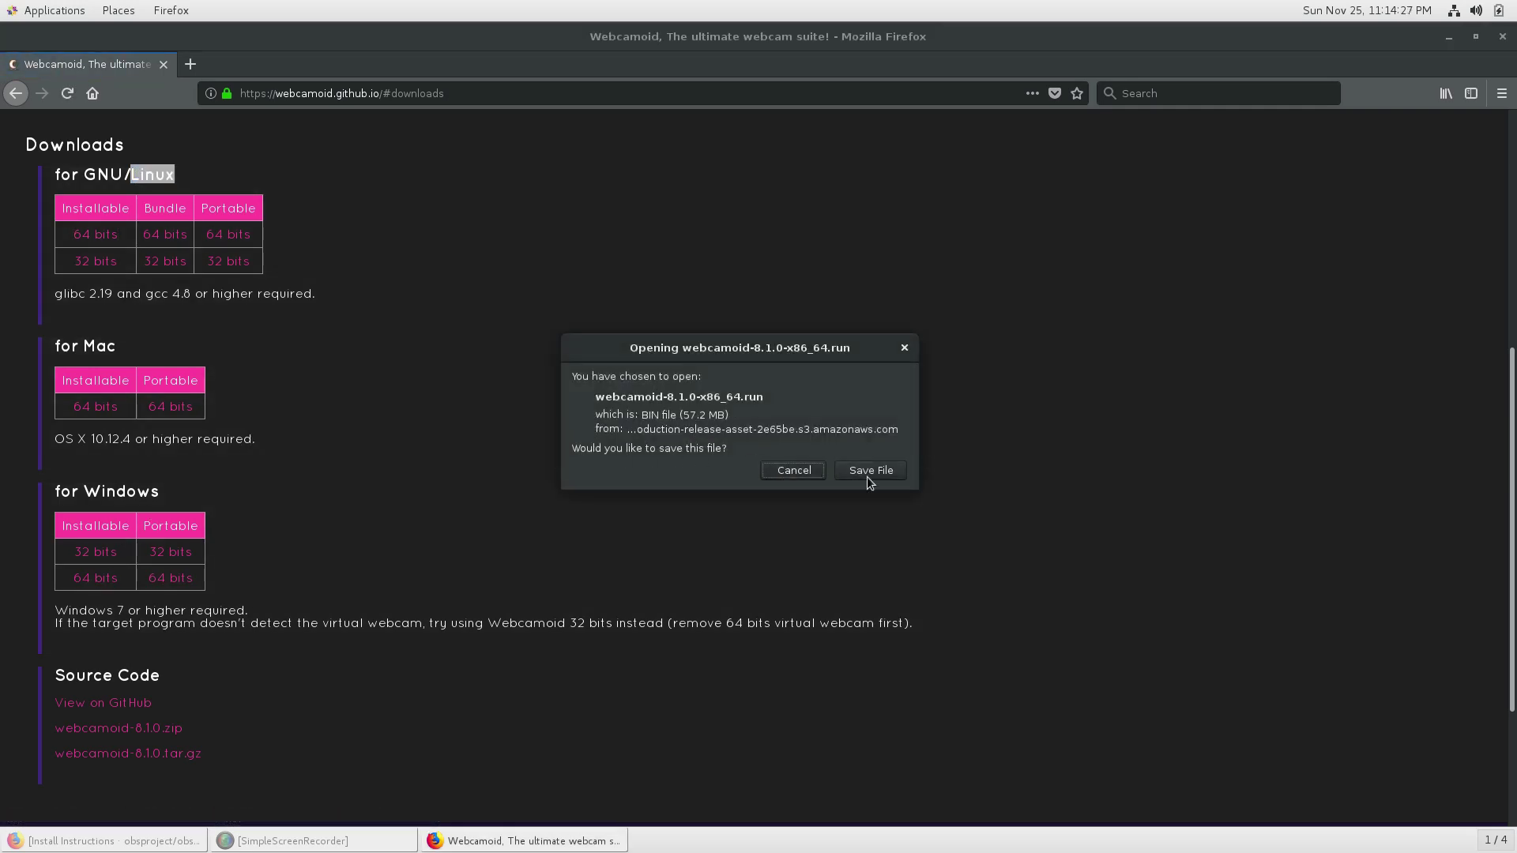
left_click(867, 473)
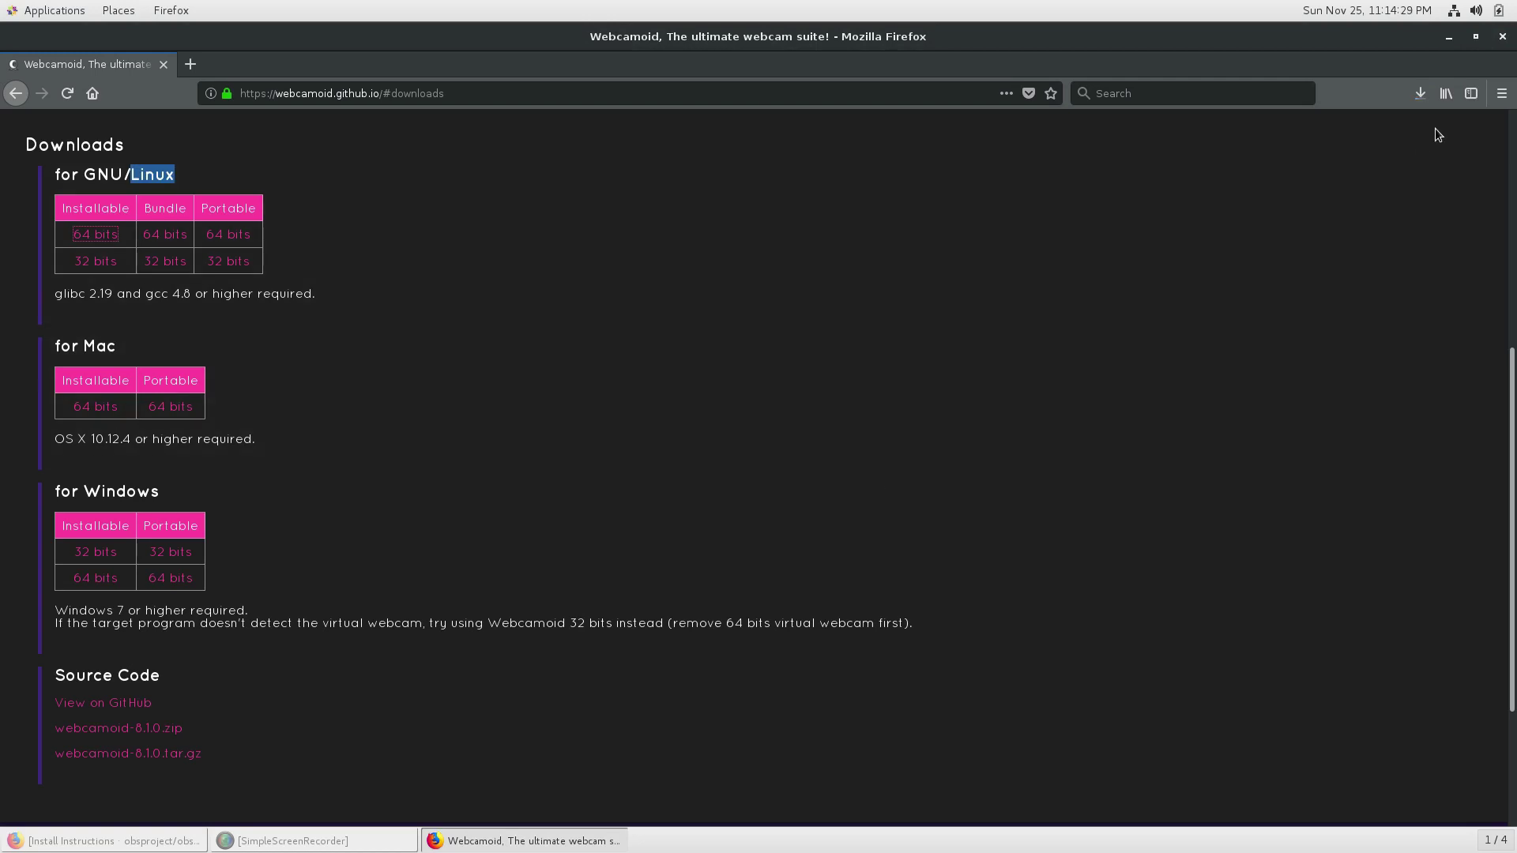
left_click(1416, 98)
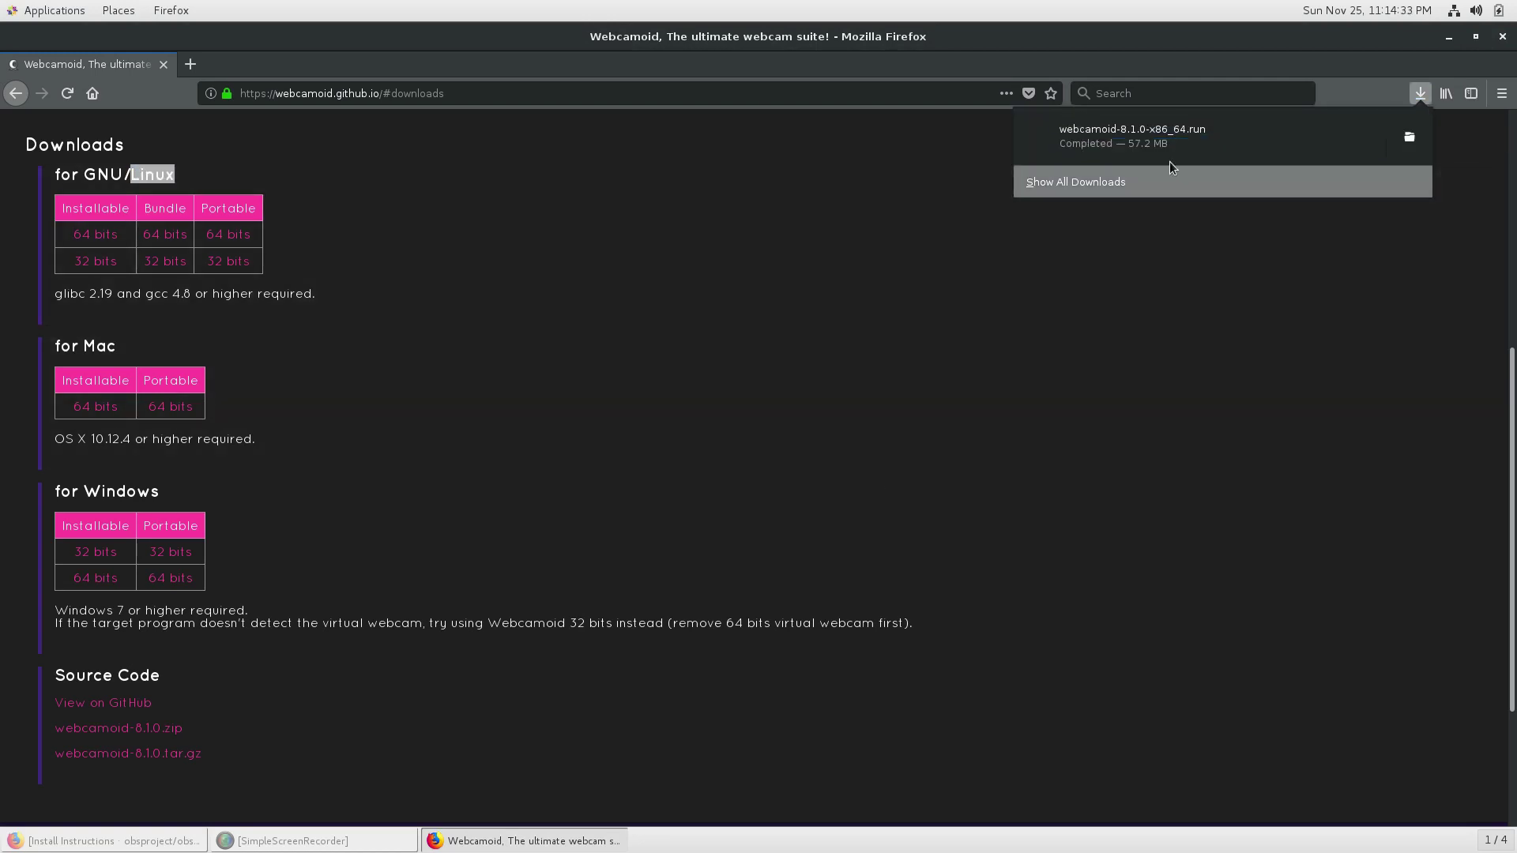
key("Escape")
Step: Open Downloads in Files and try running the webcamoid installer directly, dismissing the error
left_click(123, 10)
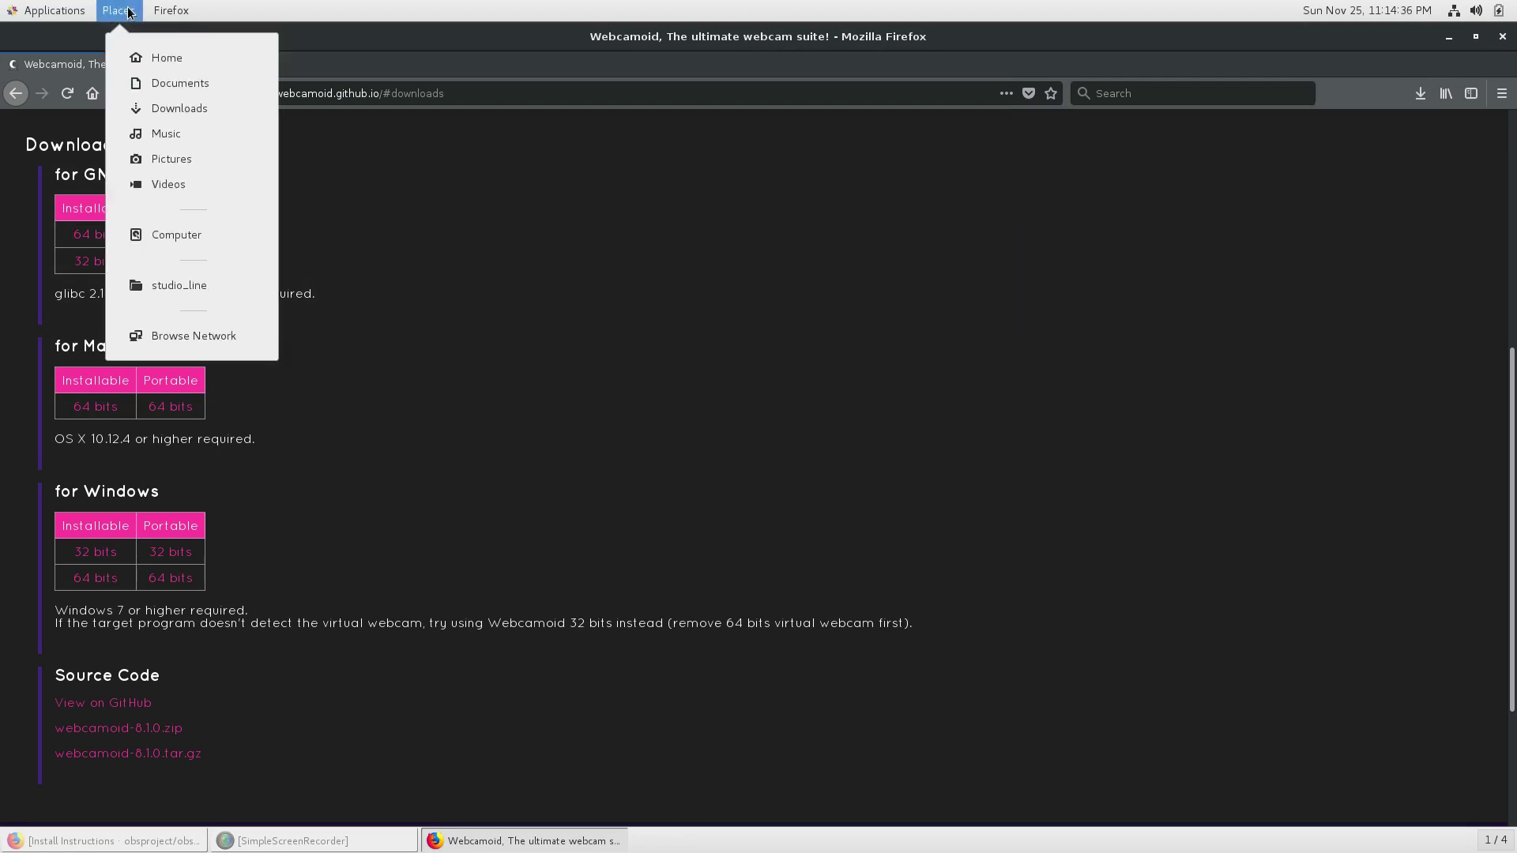
left_click(211, 115)
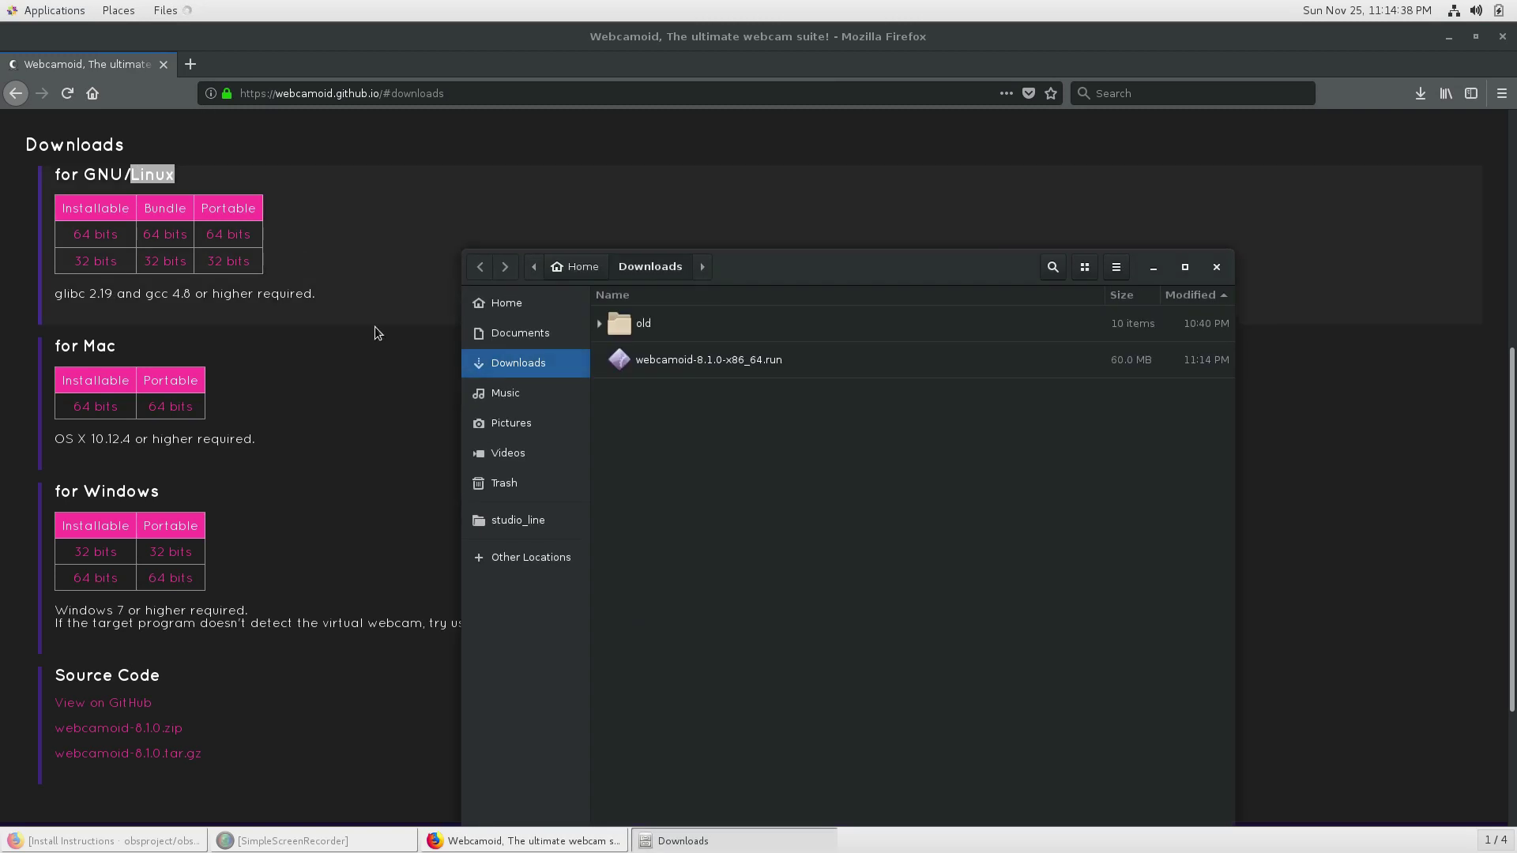
left_click(722, 364)
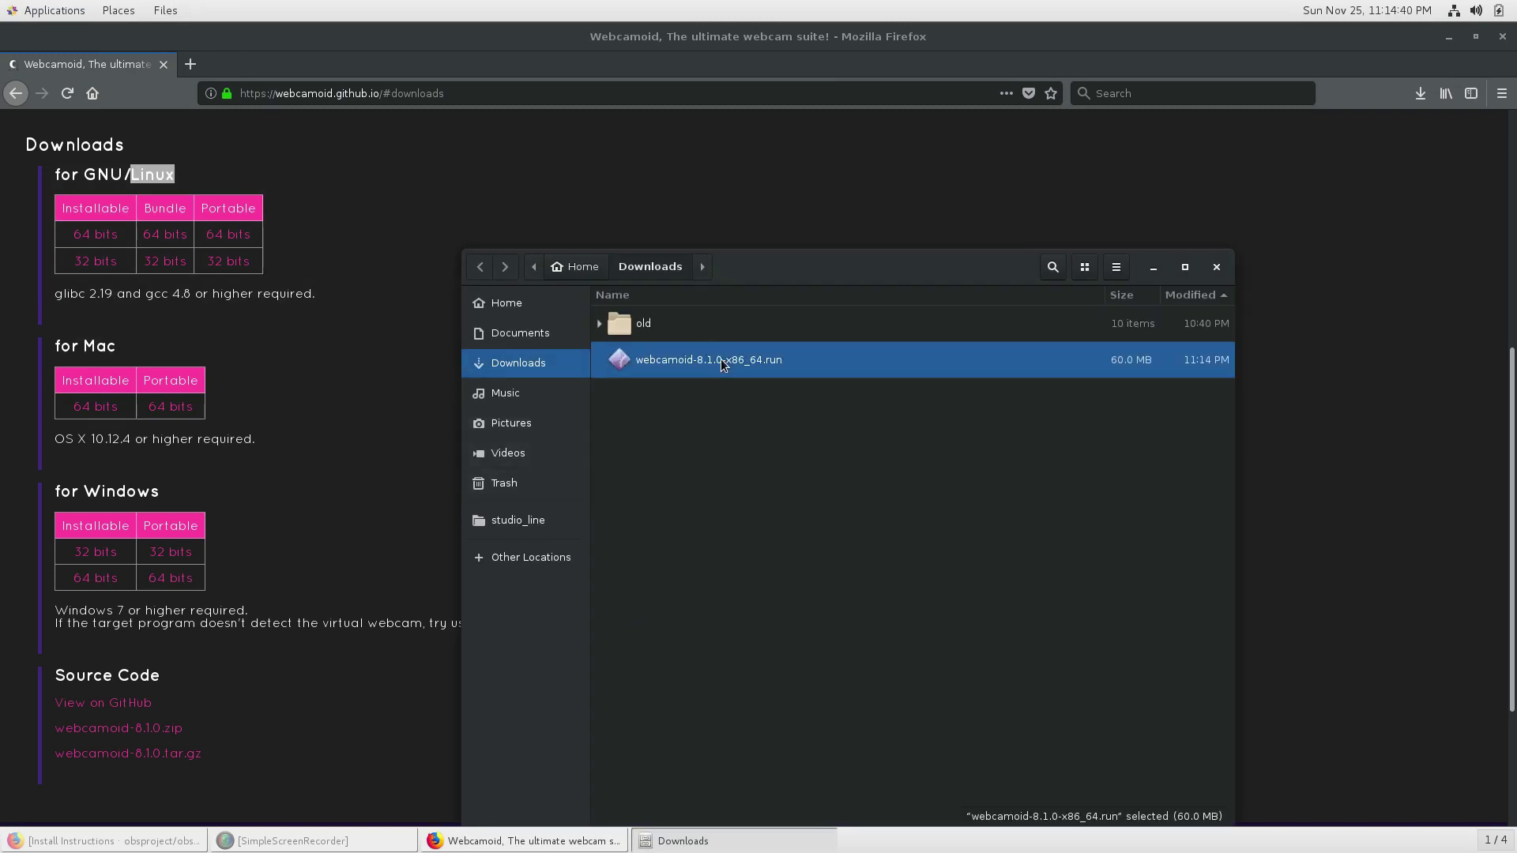
double_click(721, 359)
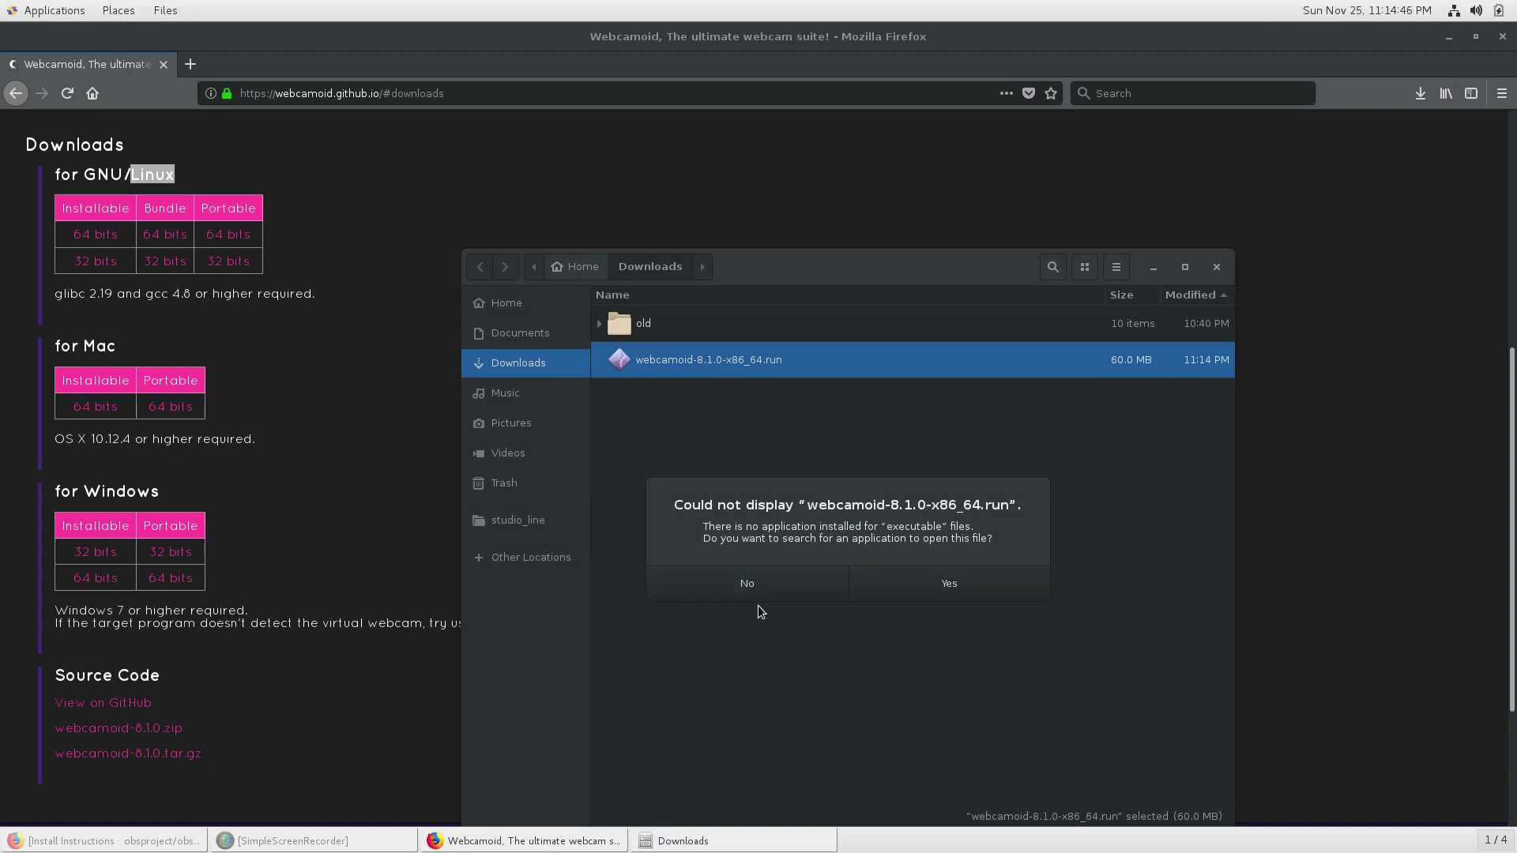
left_click(978, 585)
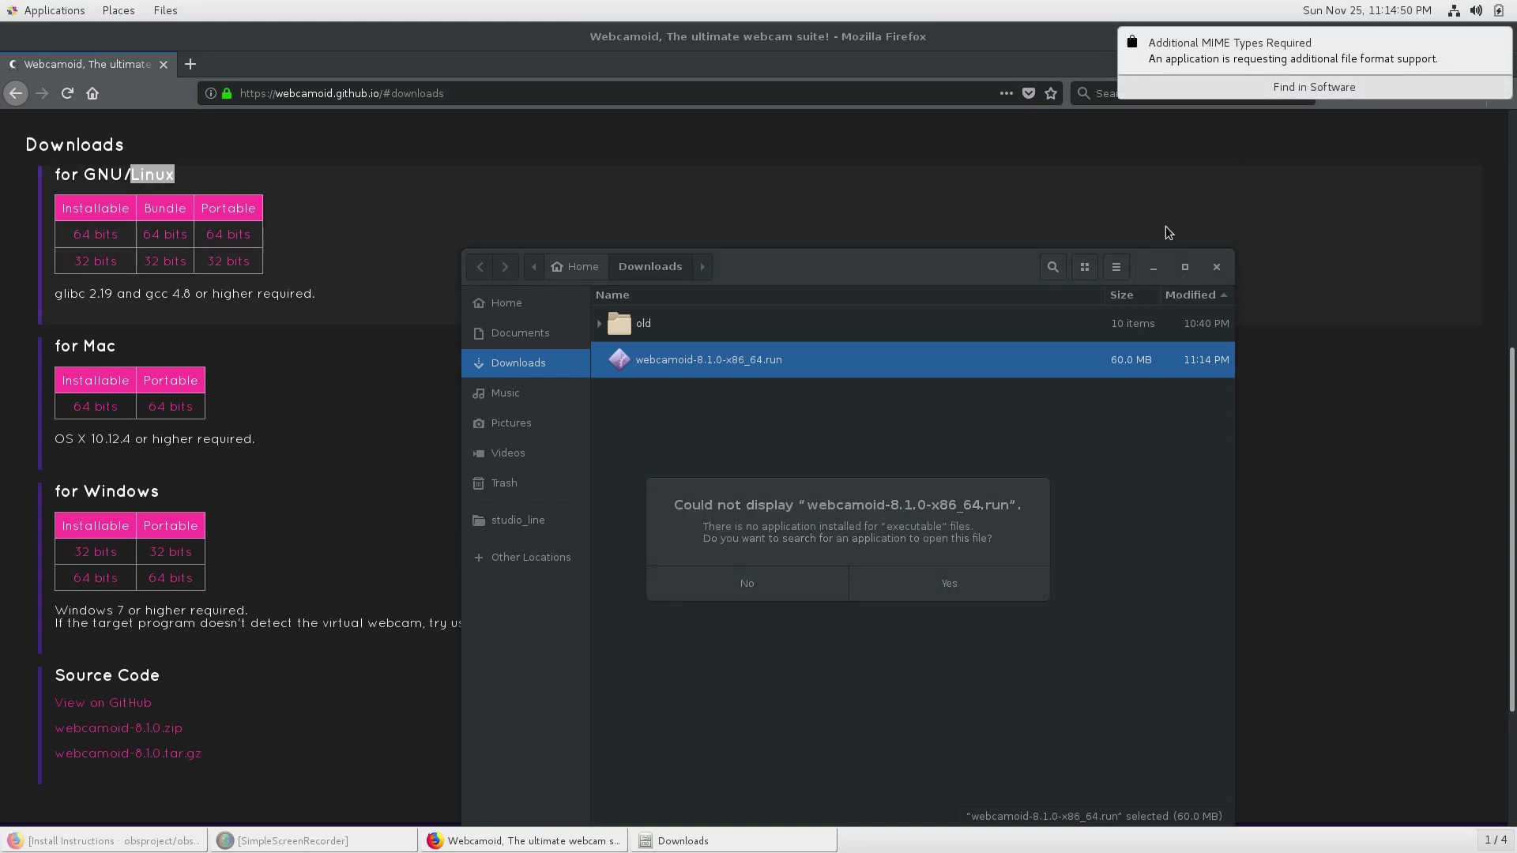
left_click(764, 586)
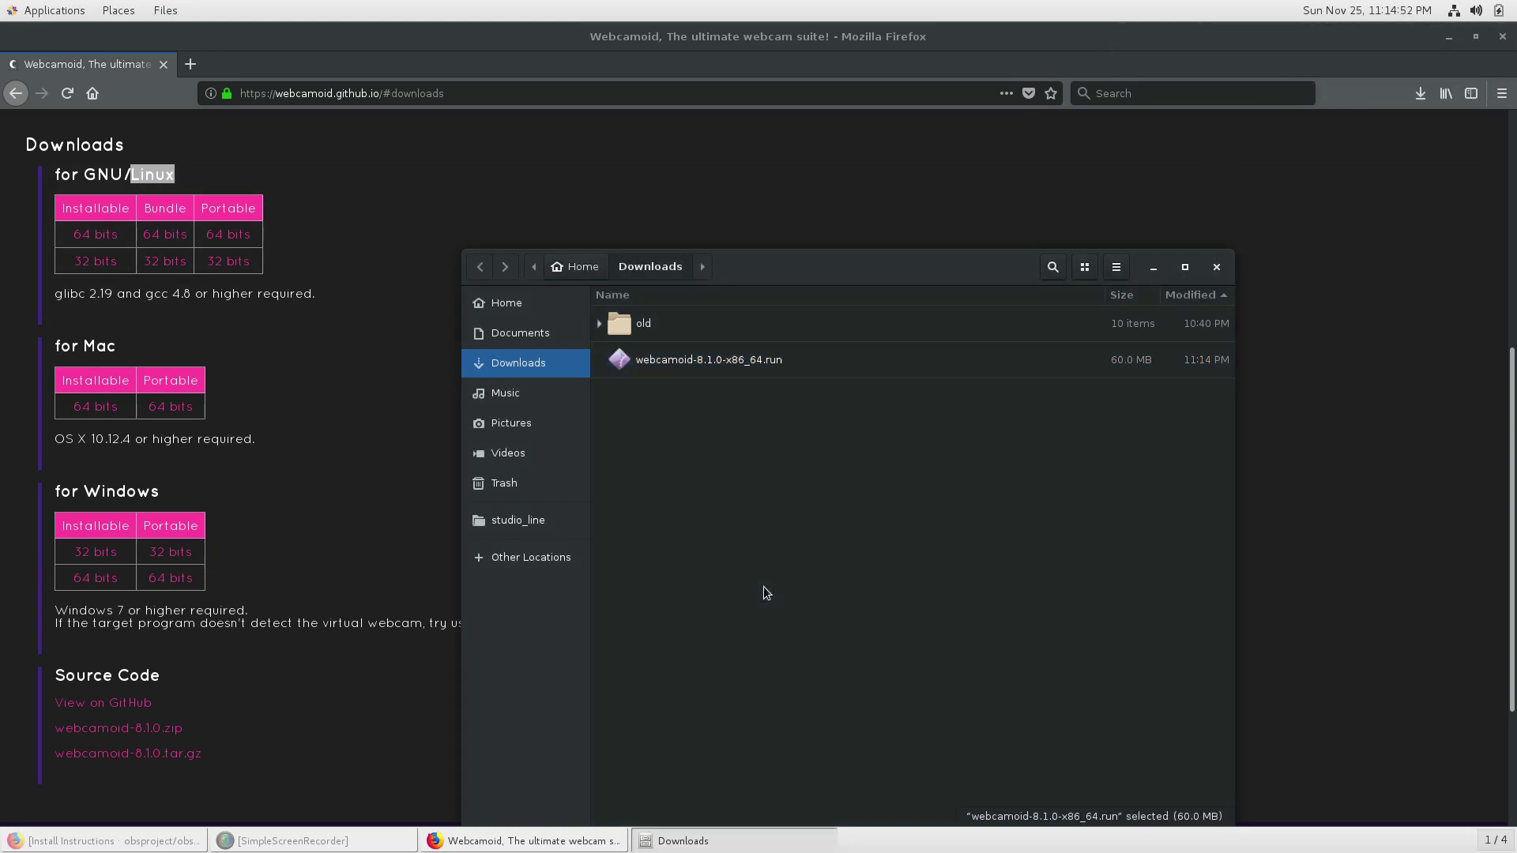
left_click_drag(784, 278, 775, 198)
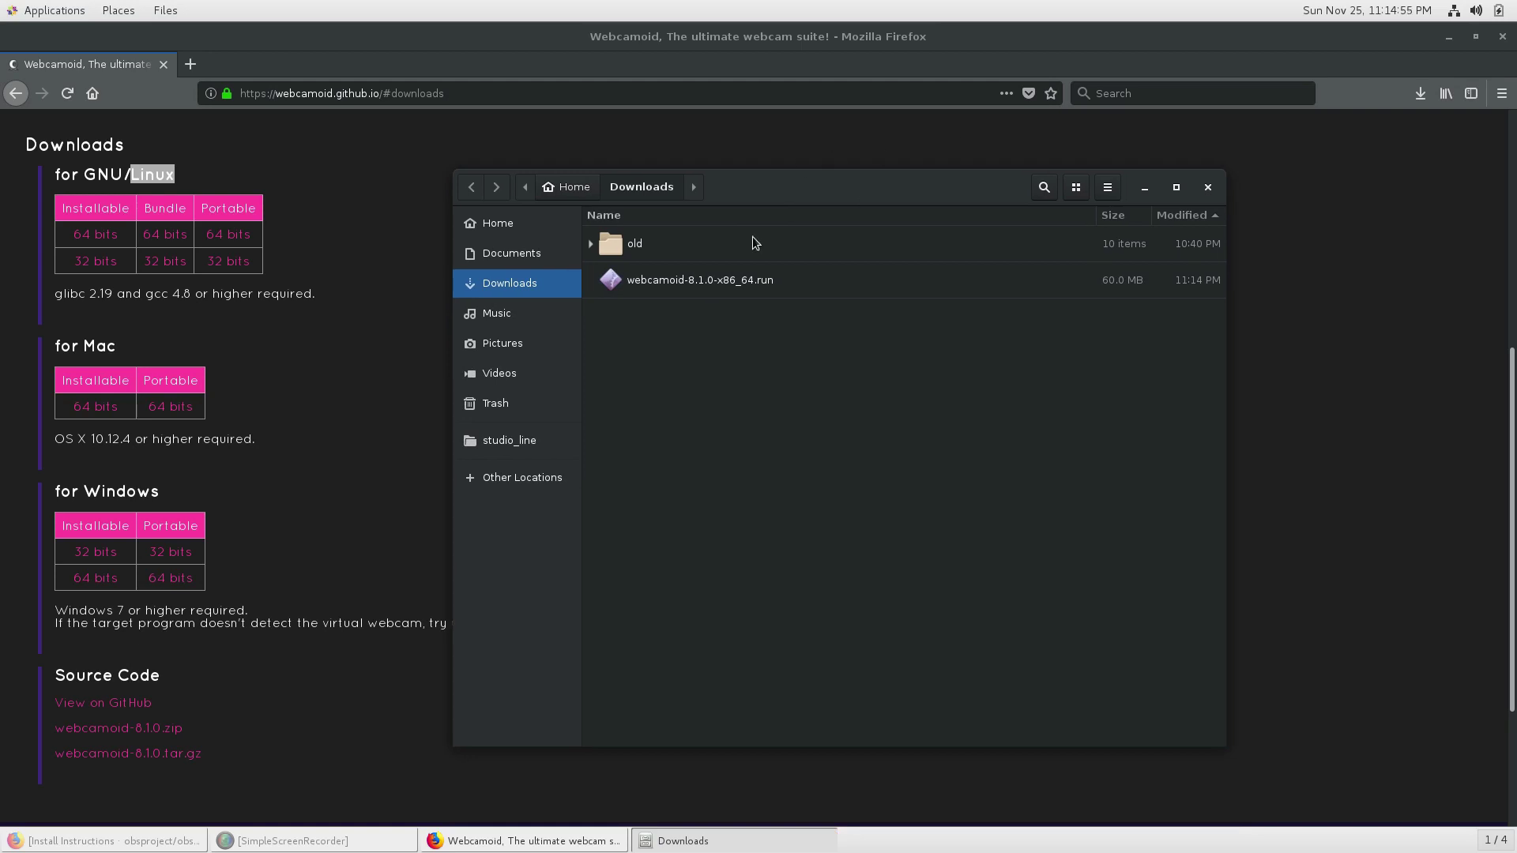
Step: Allow webcamoid-8.1.0-x86_64.run to execute as a program in its Permissions properties
right_click(649, 282)
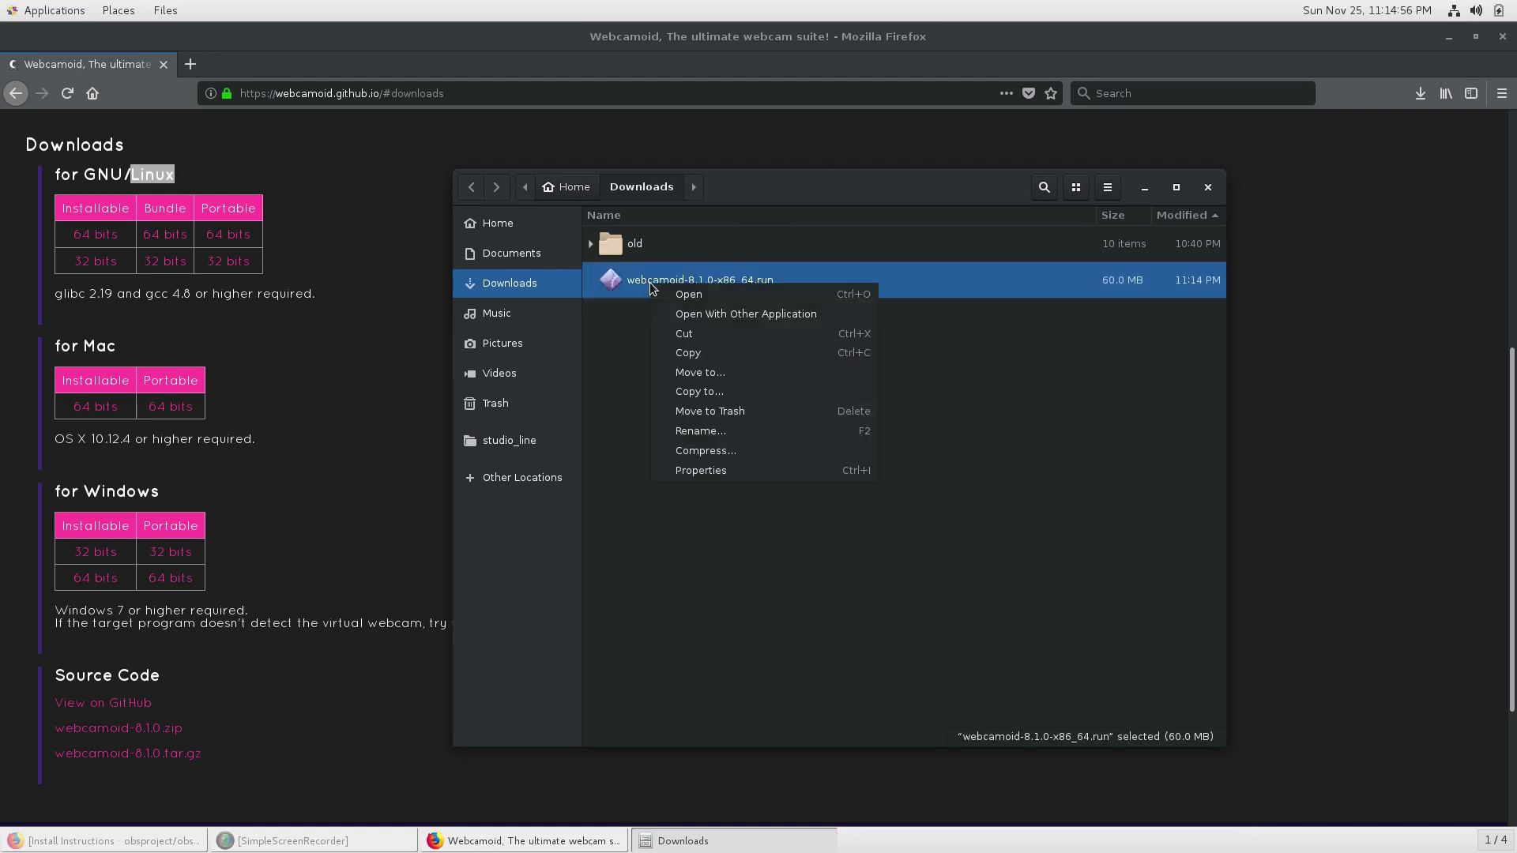
left_click(709, 476)
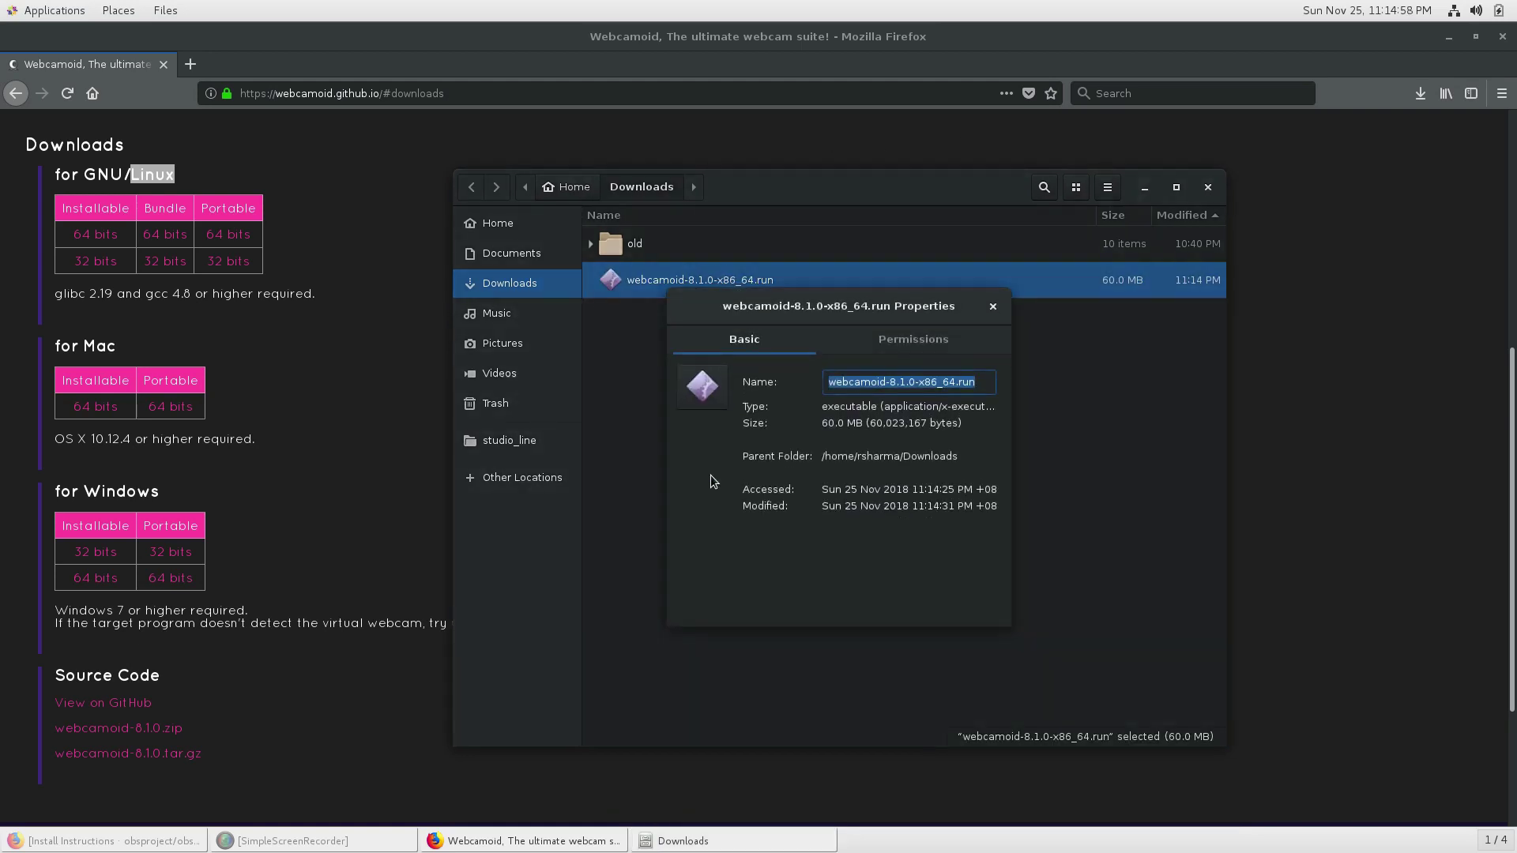
left_click(897, 347)
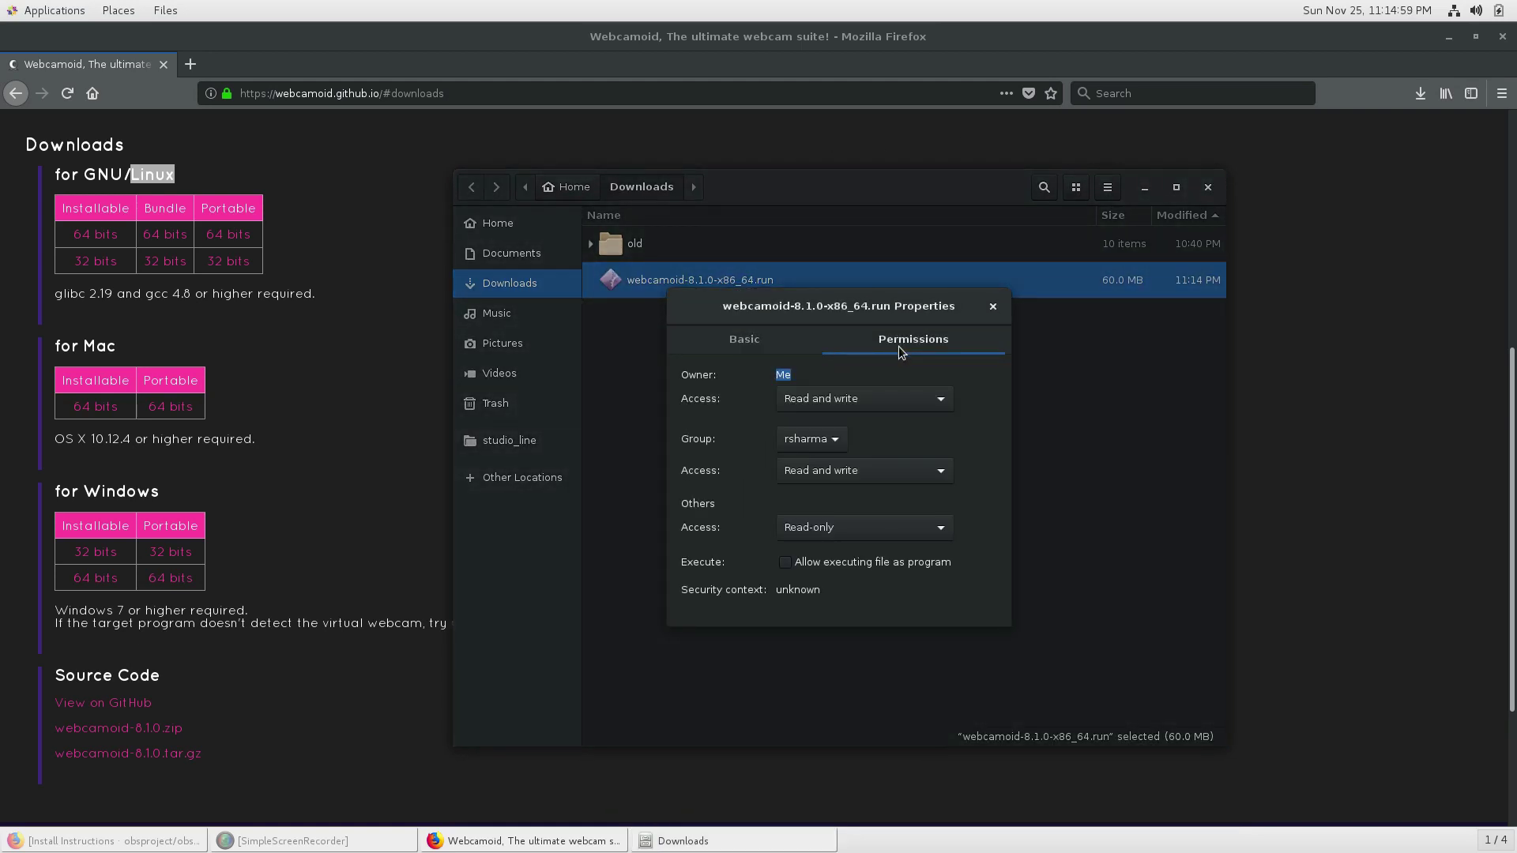
left_click(787, 563)
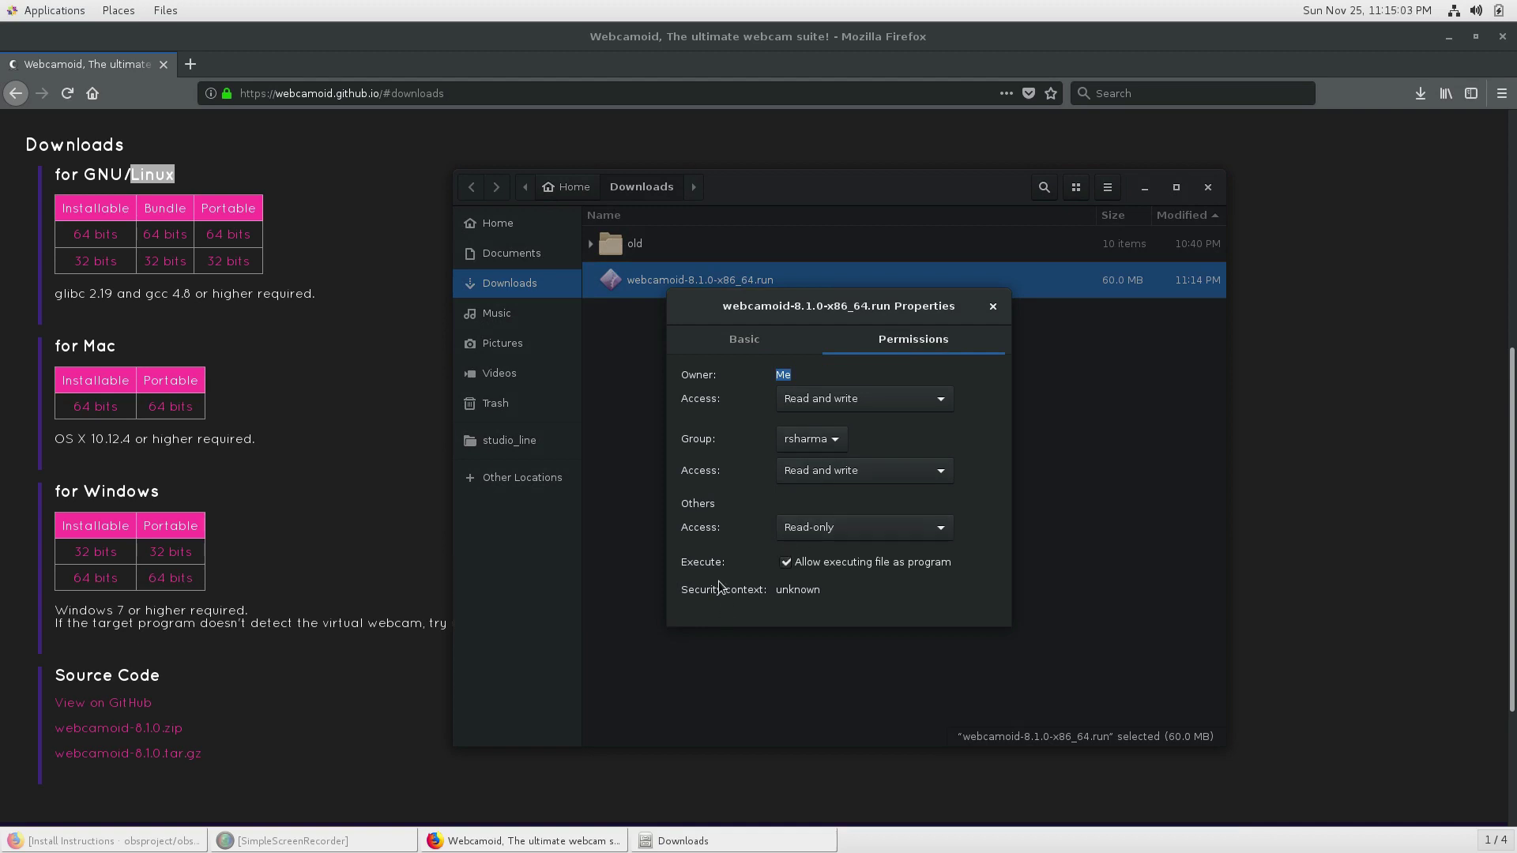
left_click(993, 306)
Step: Run the Webcamoid installer to its installation-folder page, quit it, and close Files and Firefox
left_click(679, 290)
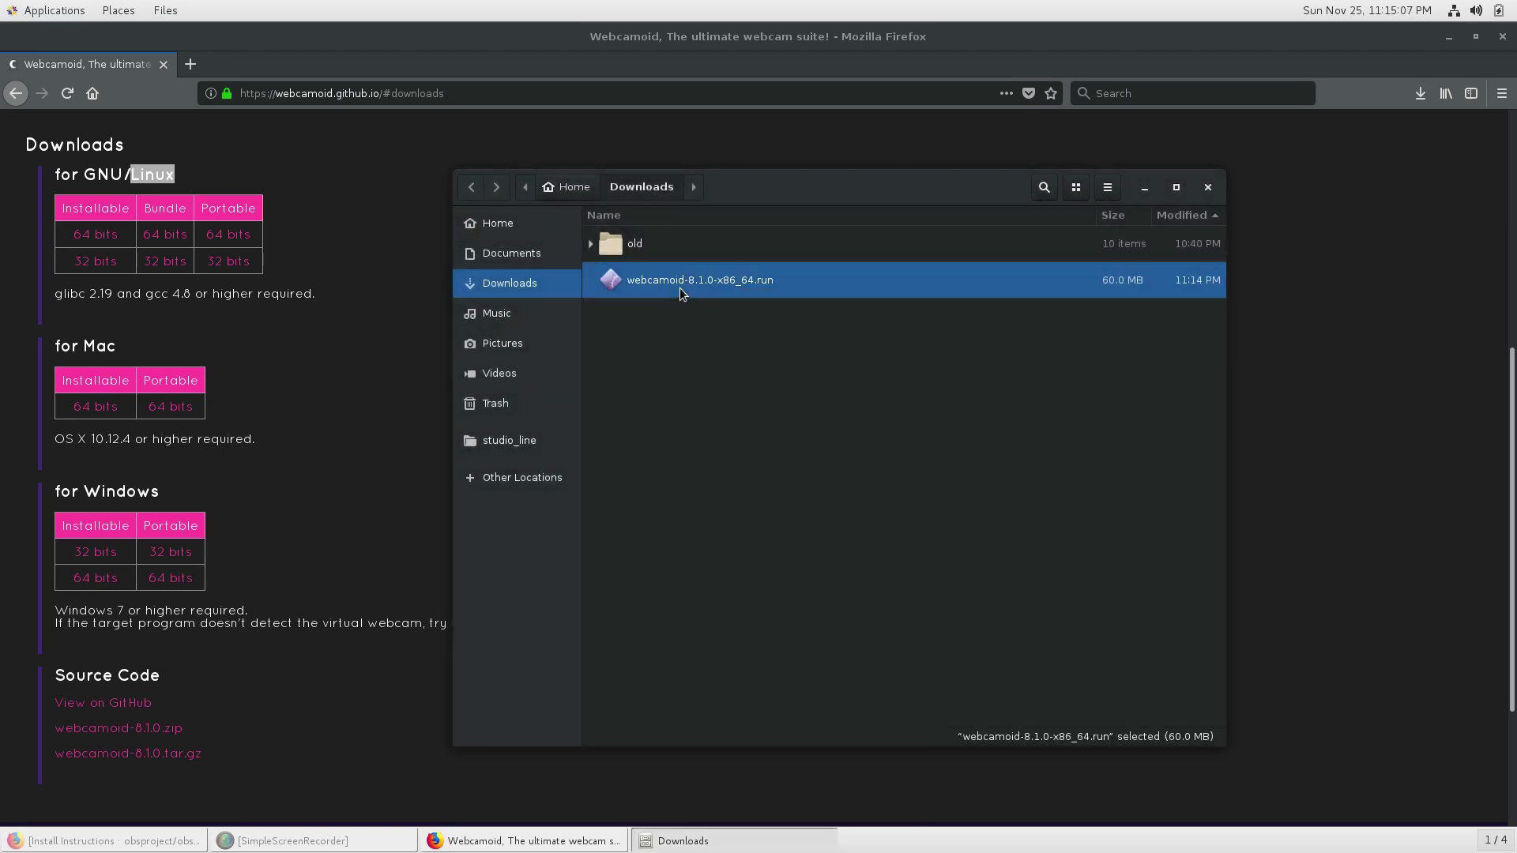
double_click(680, 288)
left_click_drag(672, 231, 612, 301)
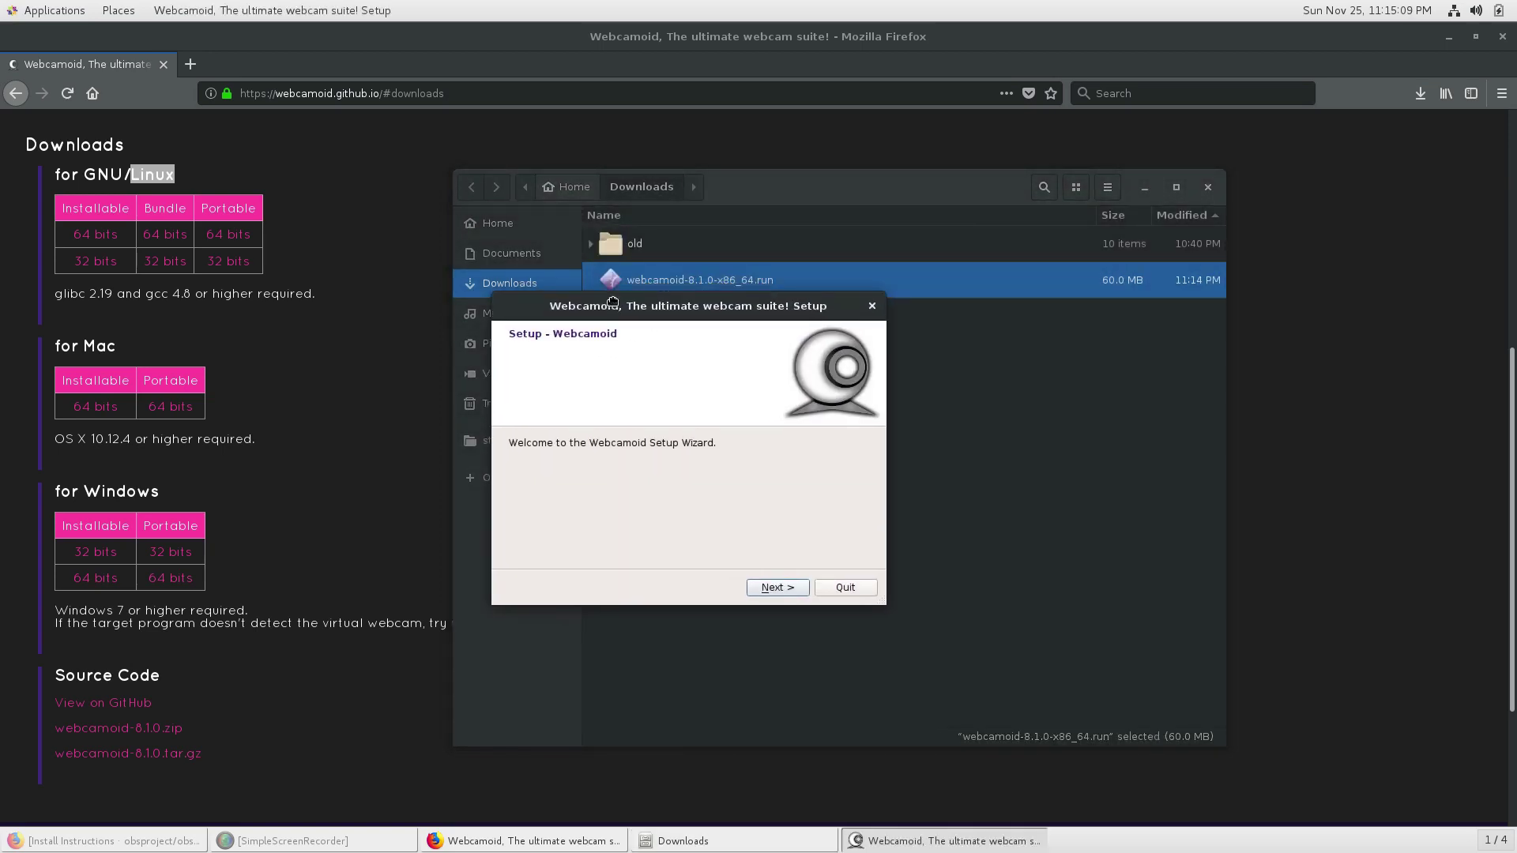
left_click(779, 587)
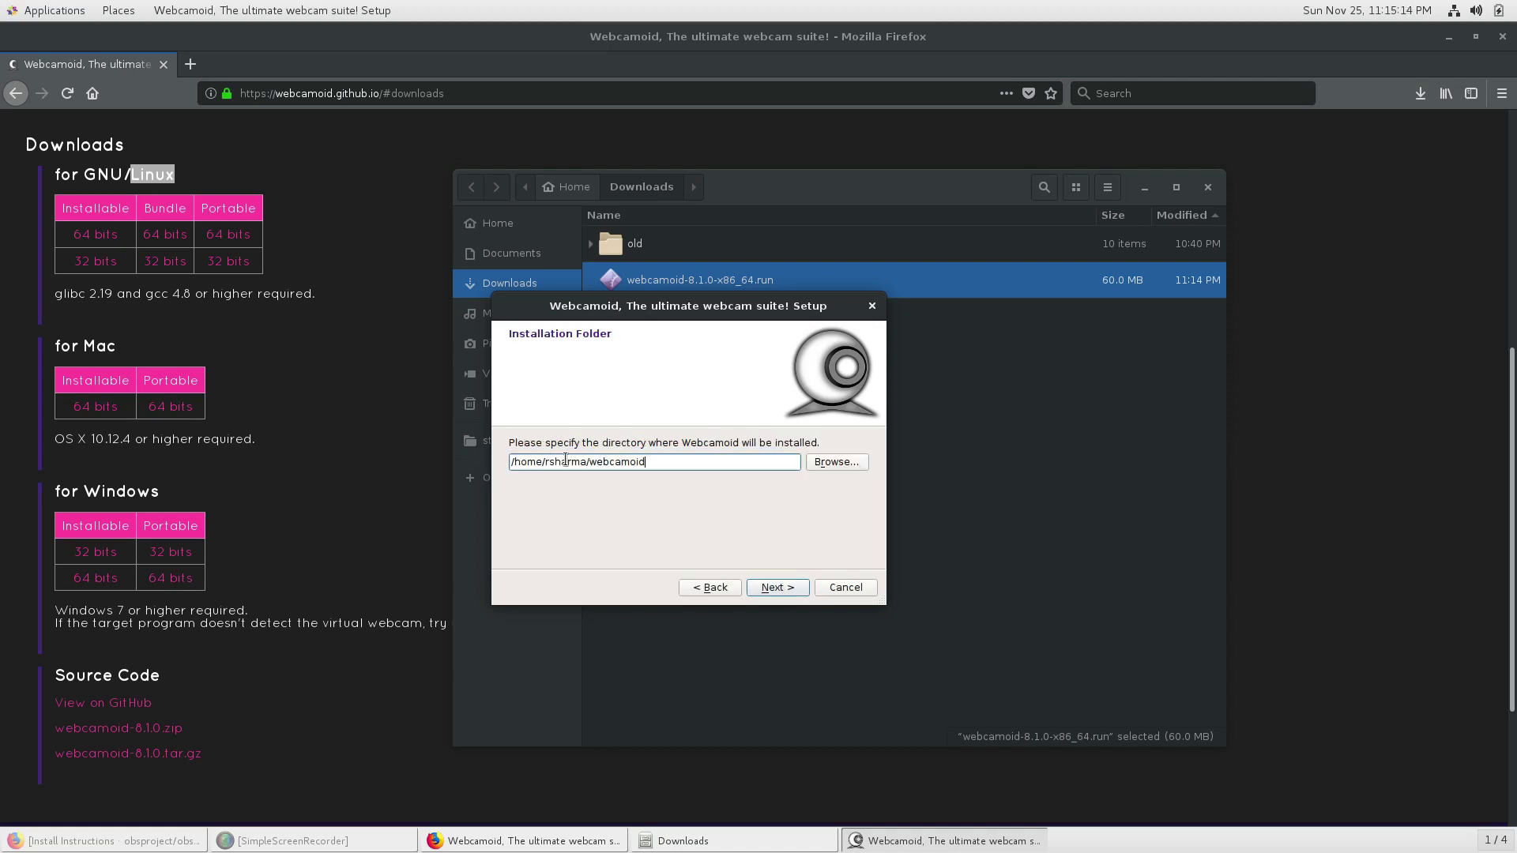
left_click(856, 593)
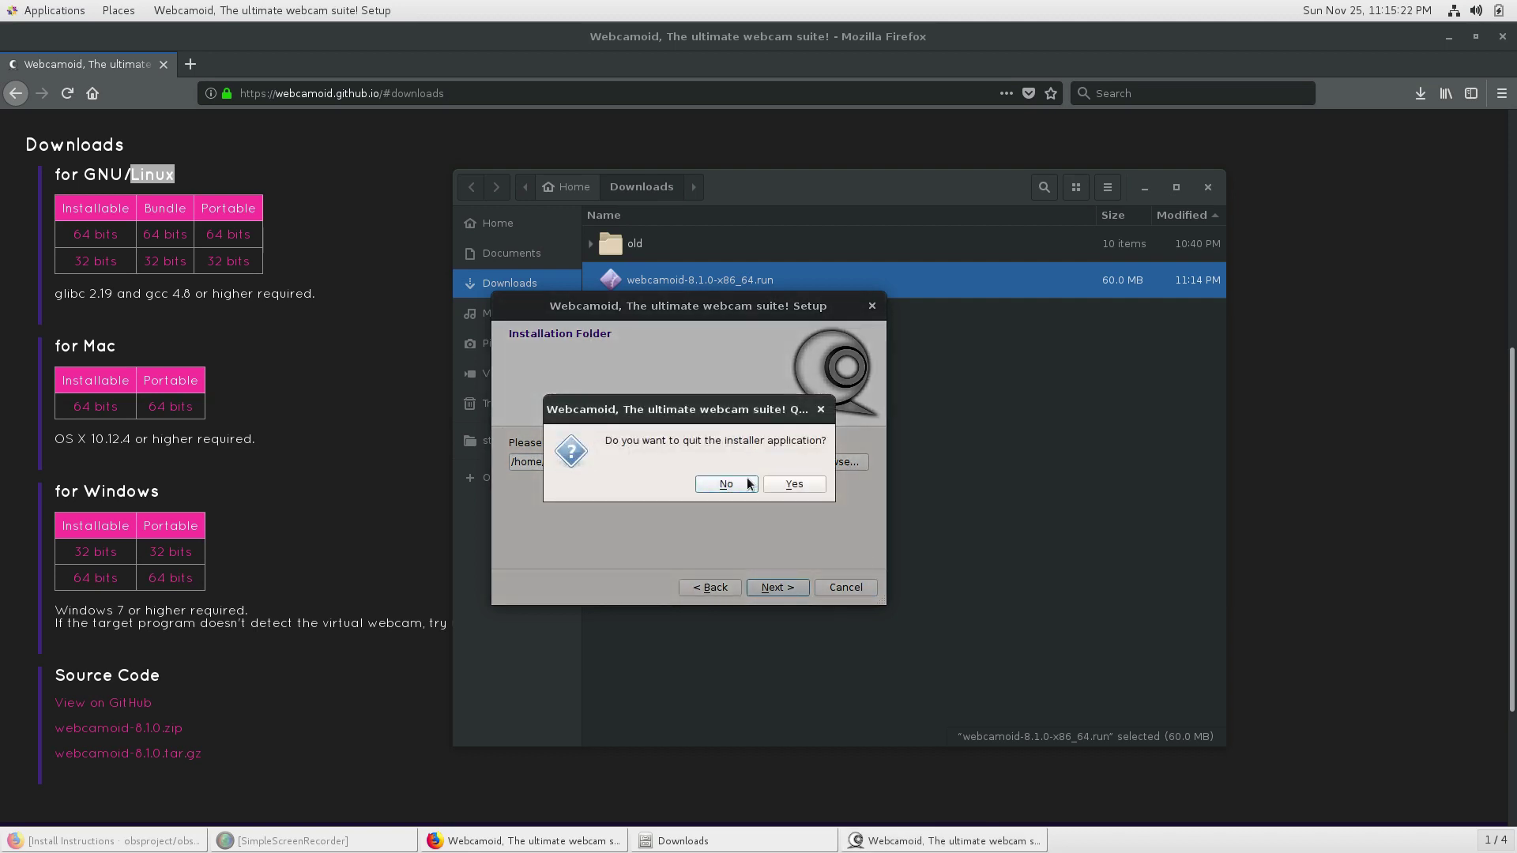
left_click(792, 484)
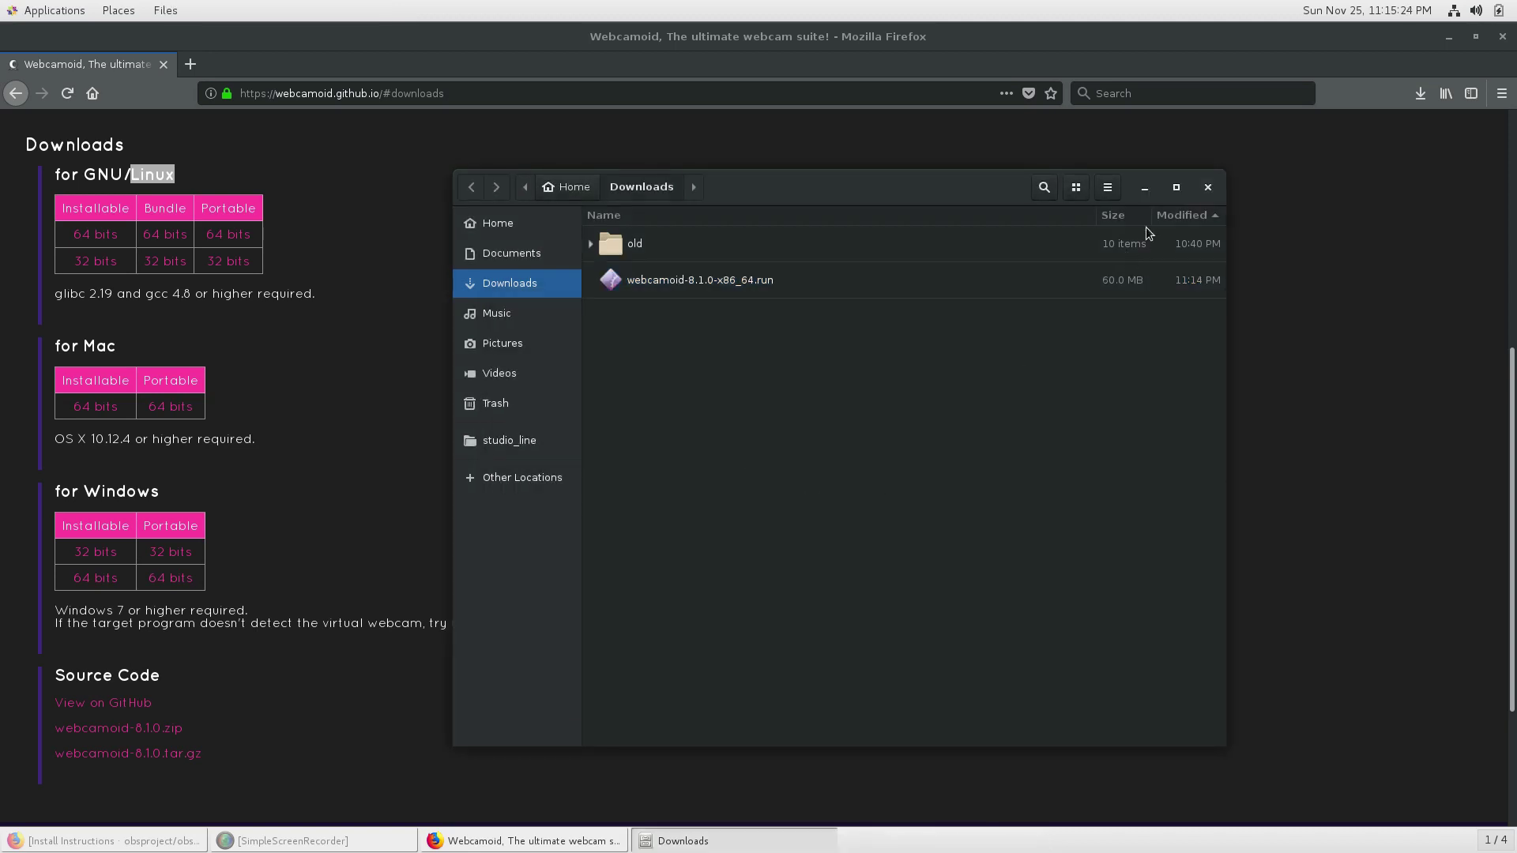
left_click(1209, 187)
left_click(1448, 38)
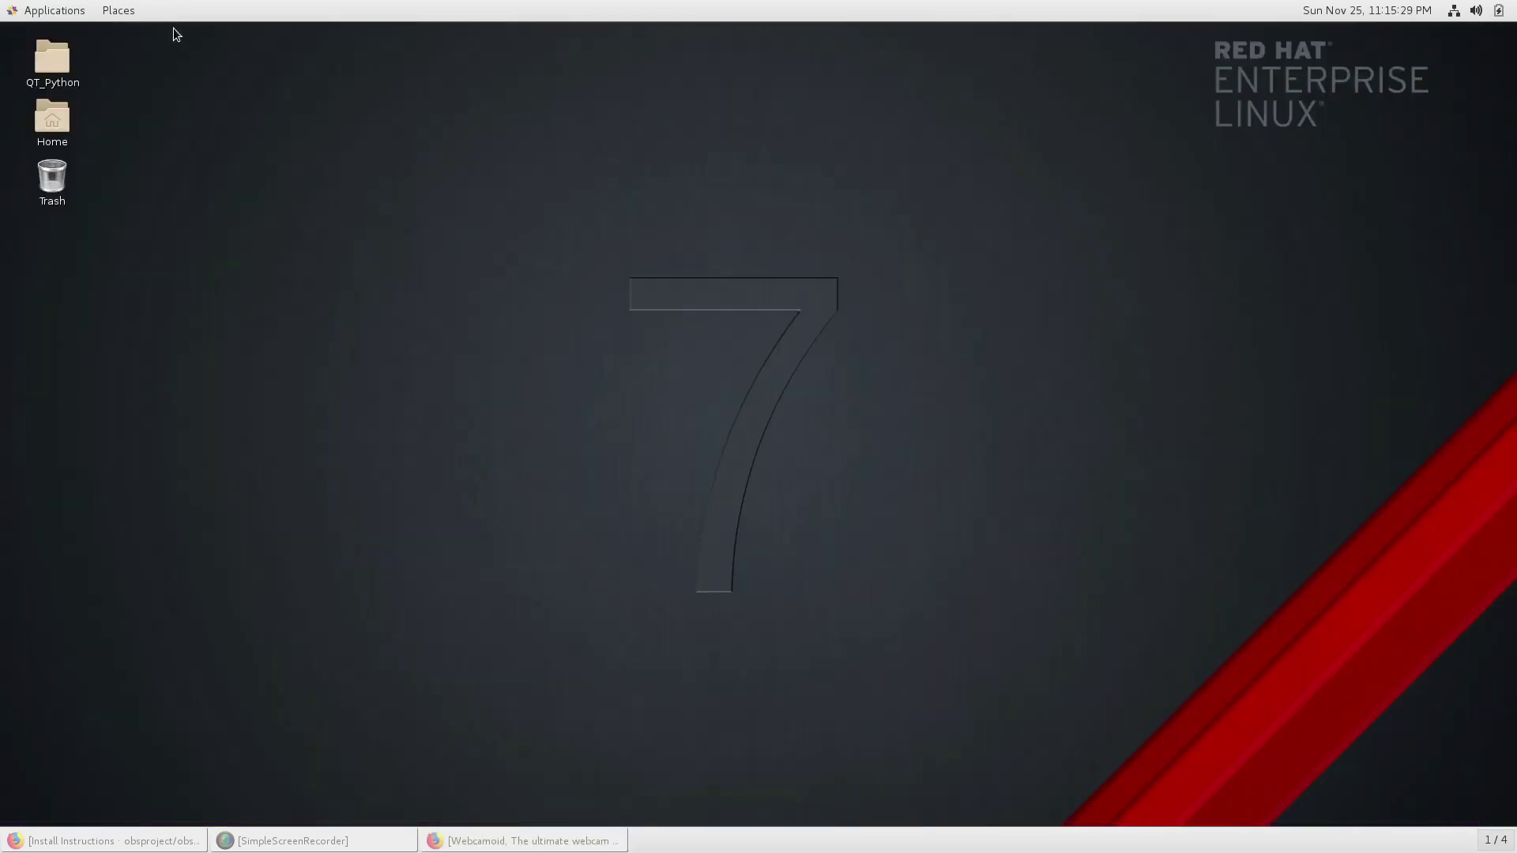
Step: Launch Webcamoid from Applications > Sound & Video
left_click(49, 10)
mouse_move(68, 237)
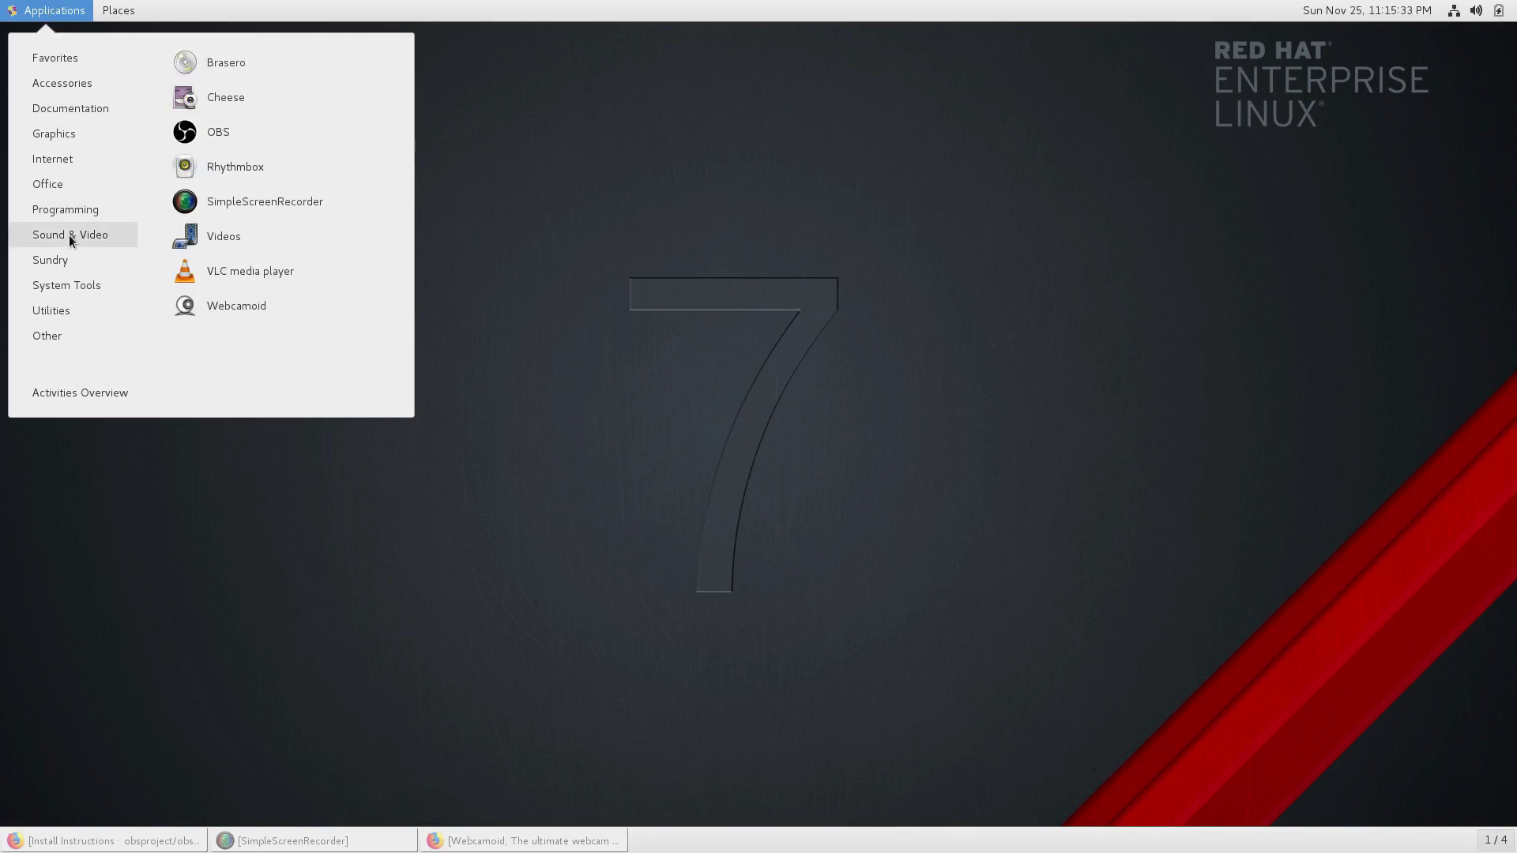
left_click(230, 307)
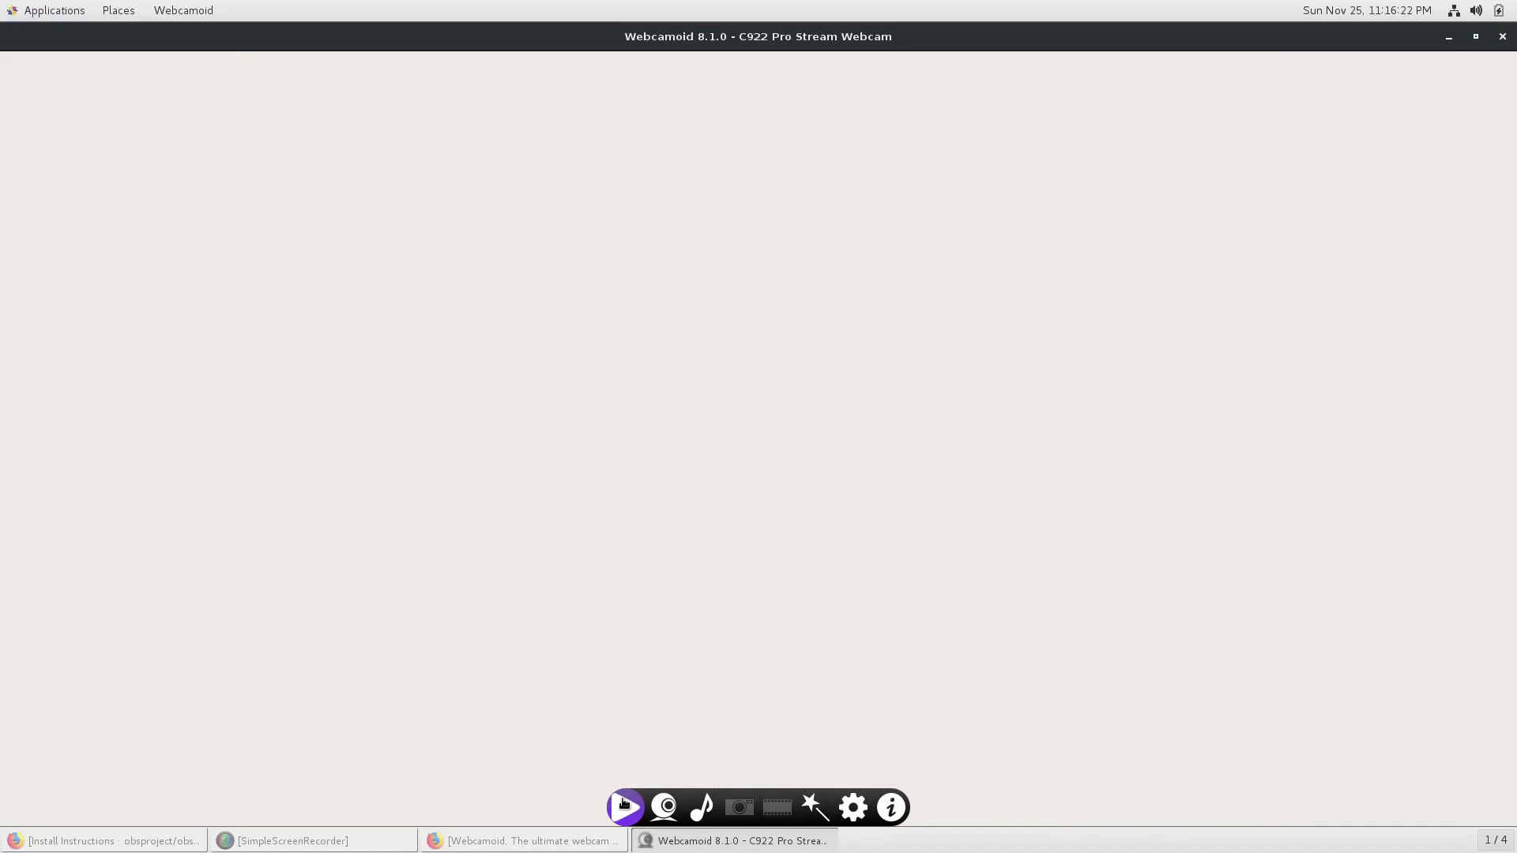
Step: Start the C922 Pro Stream Webcam live preview and show its source settings
left_click(624, 806)
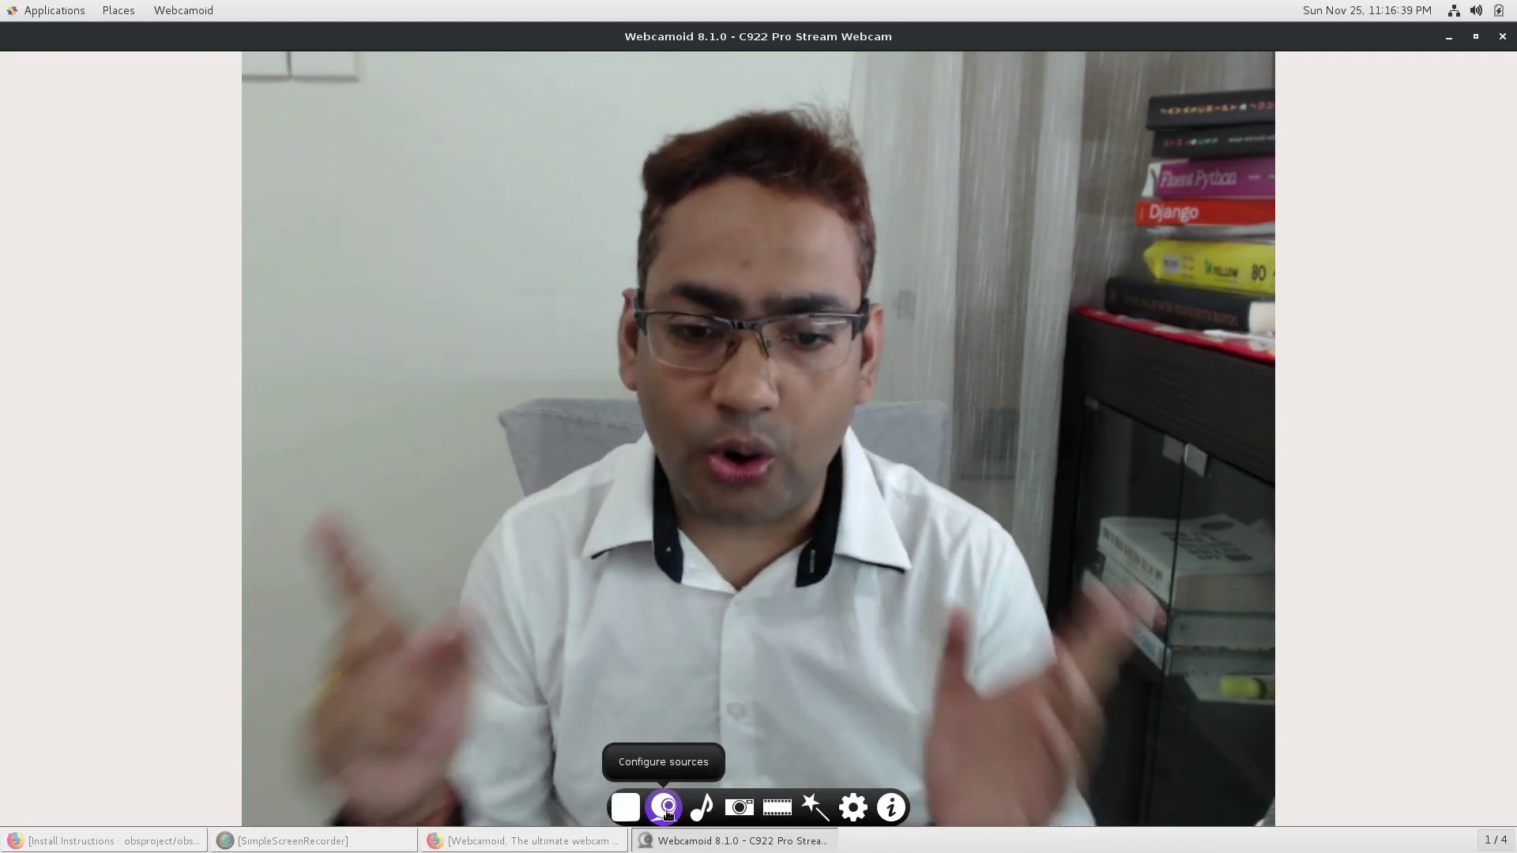
left_click(667, 808)
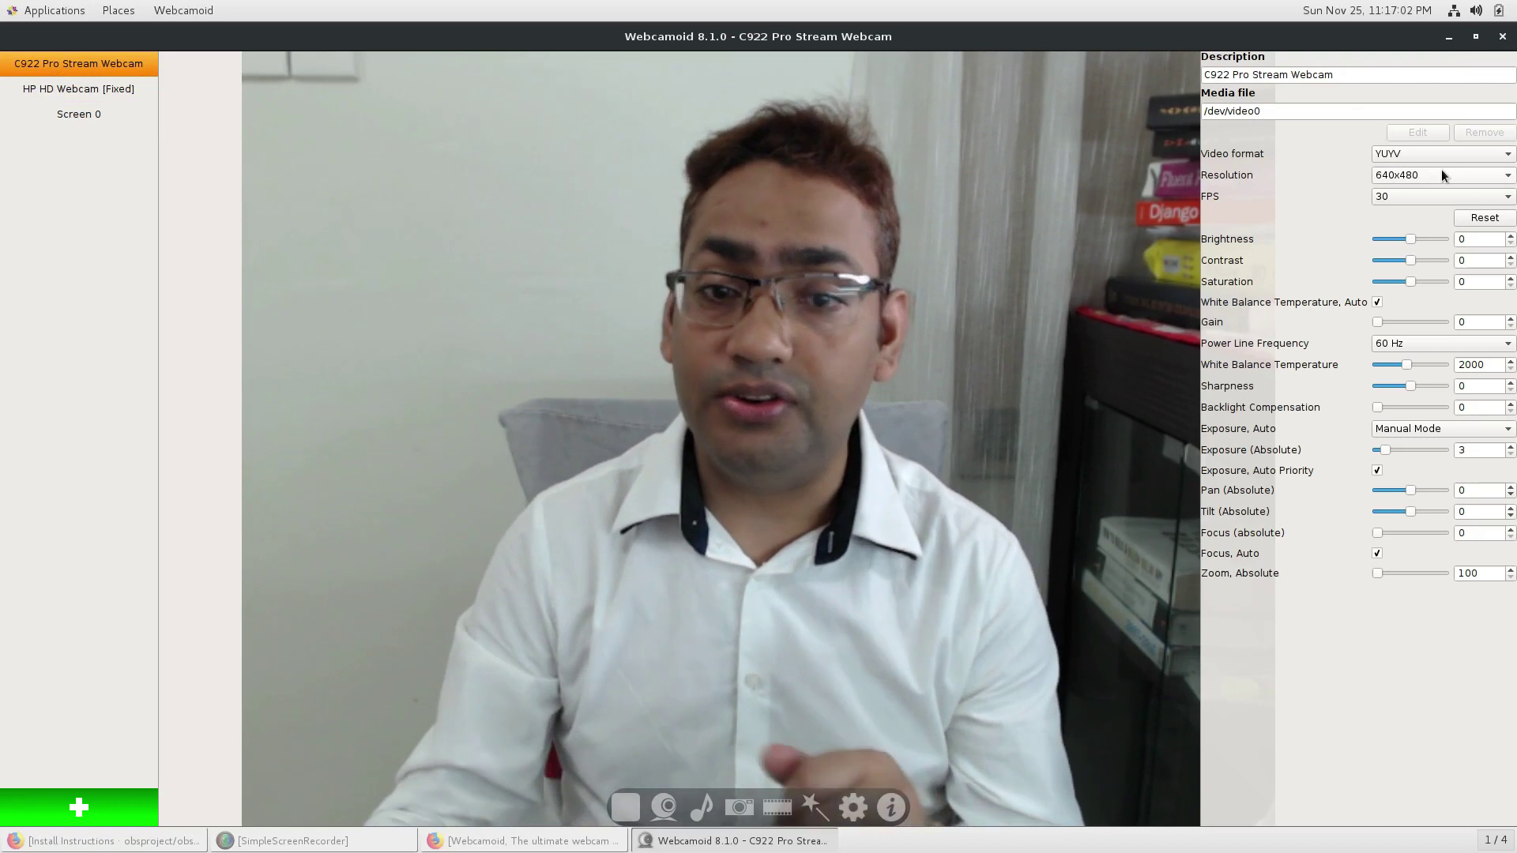
Step: Change the C922 capture resolution from 640x480 to 1920x1080
left_click(1441, 175)
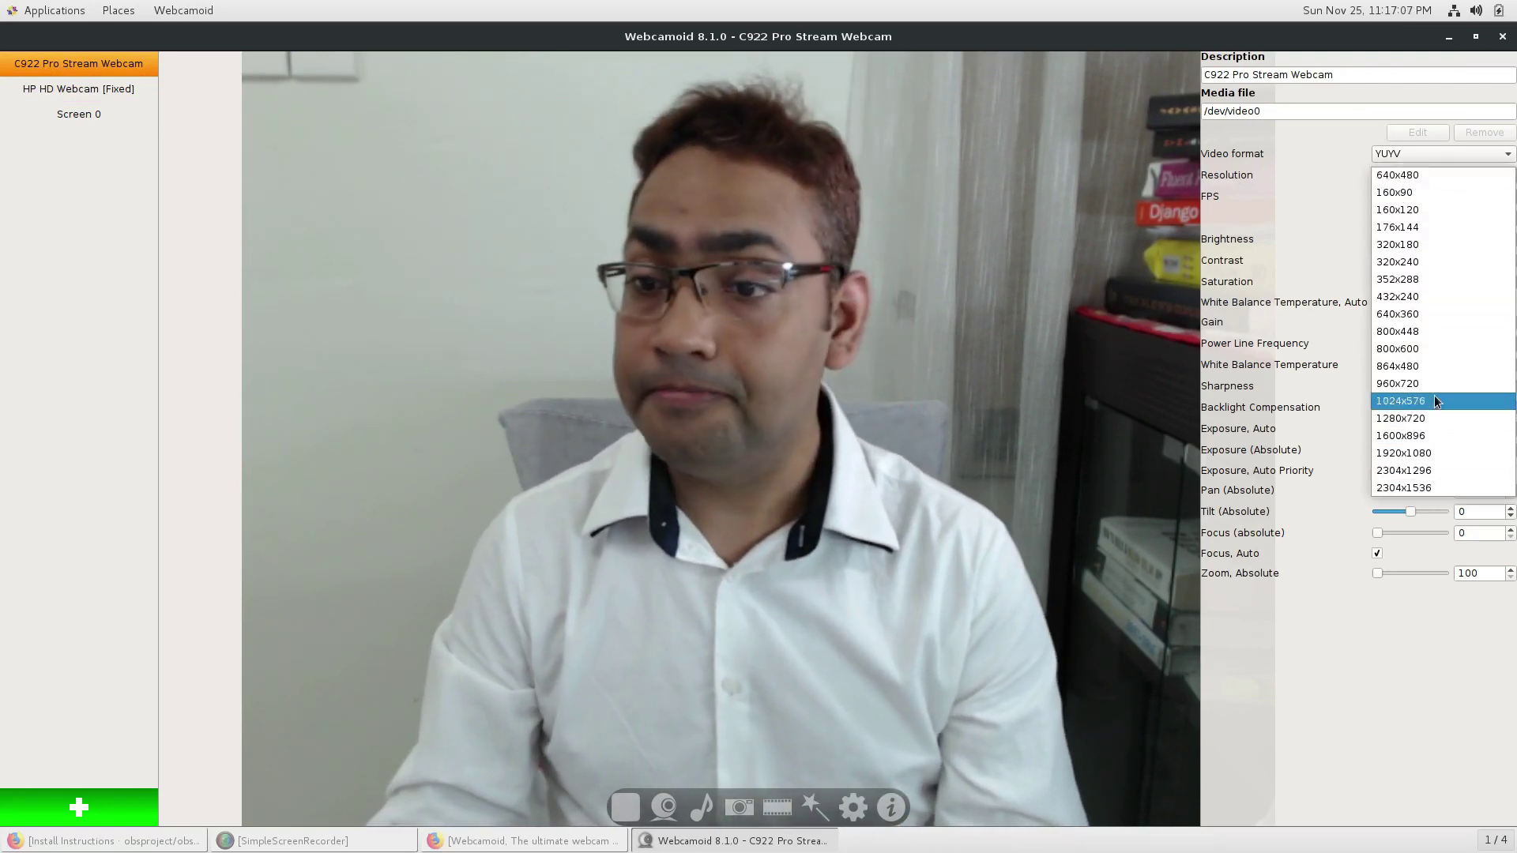
left_click(1427, 456)
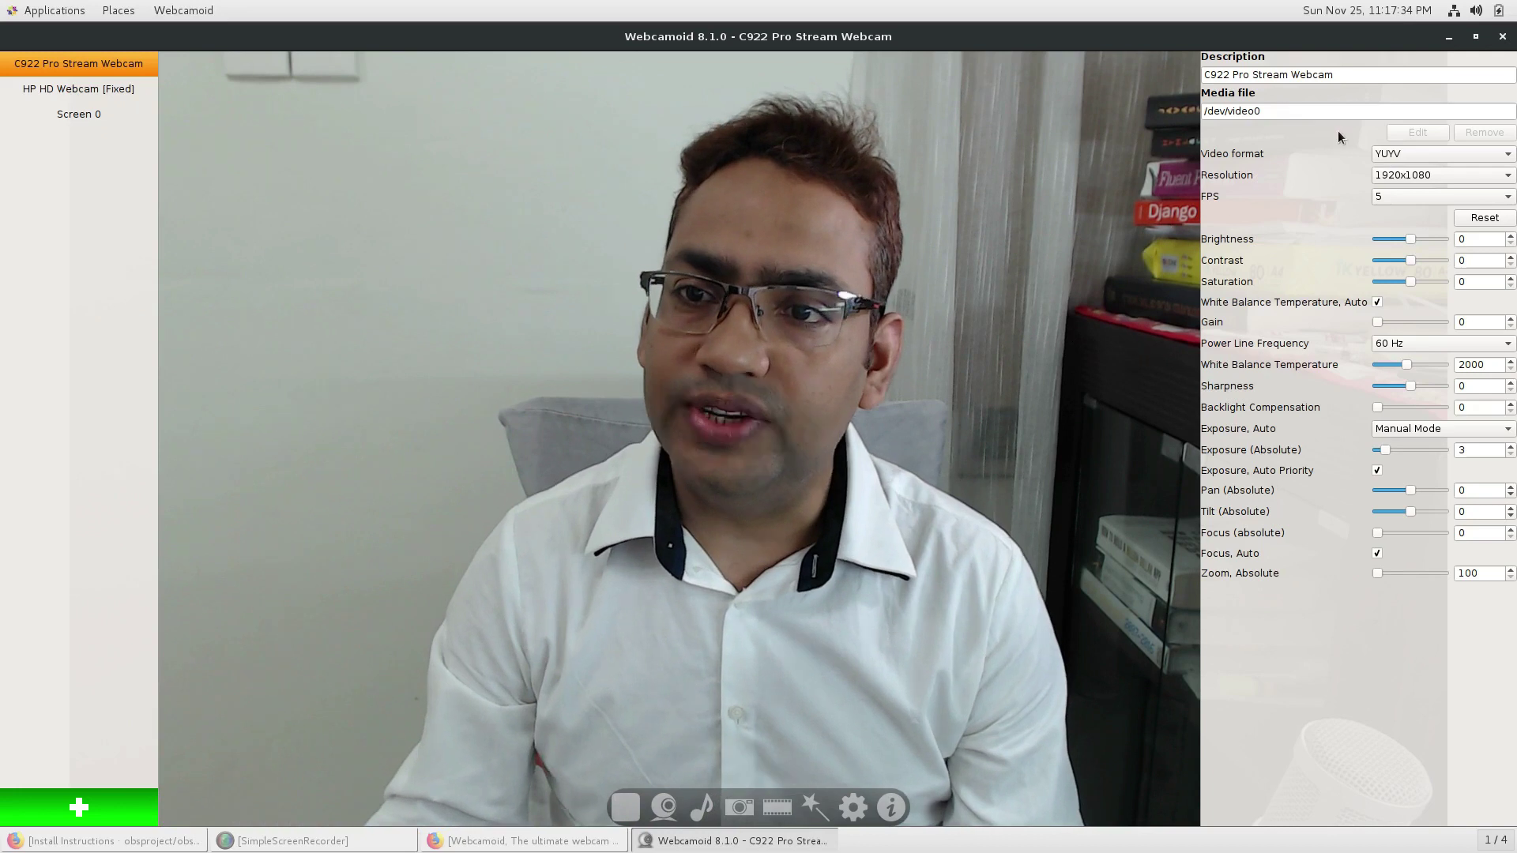
left_click(1444, 155)
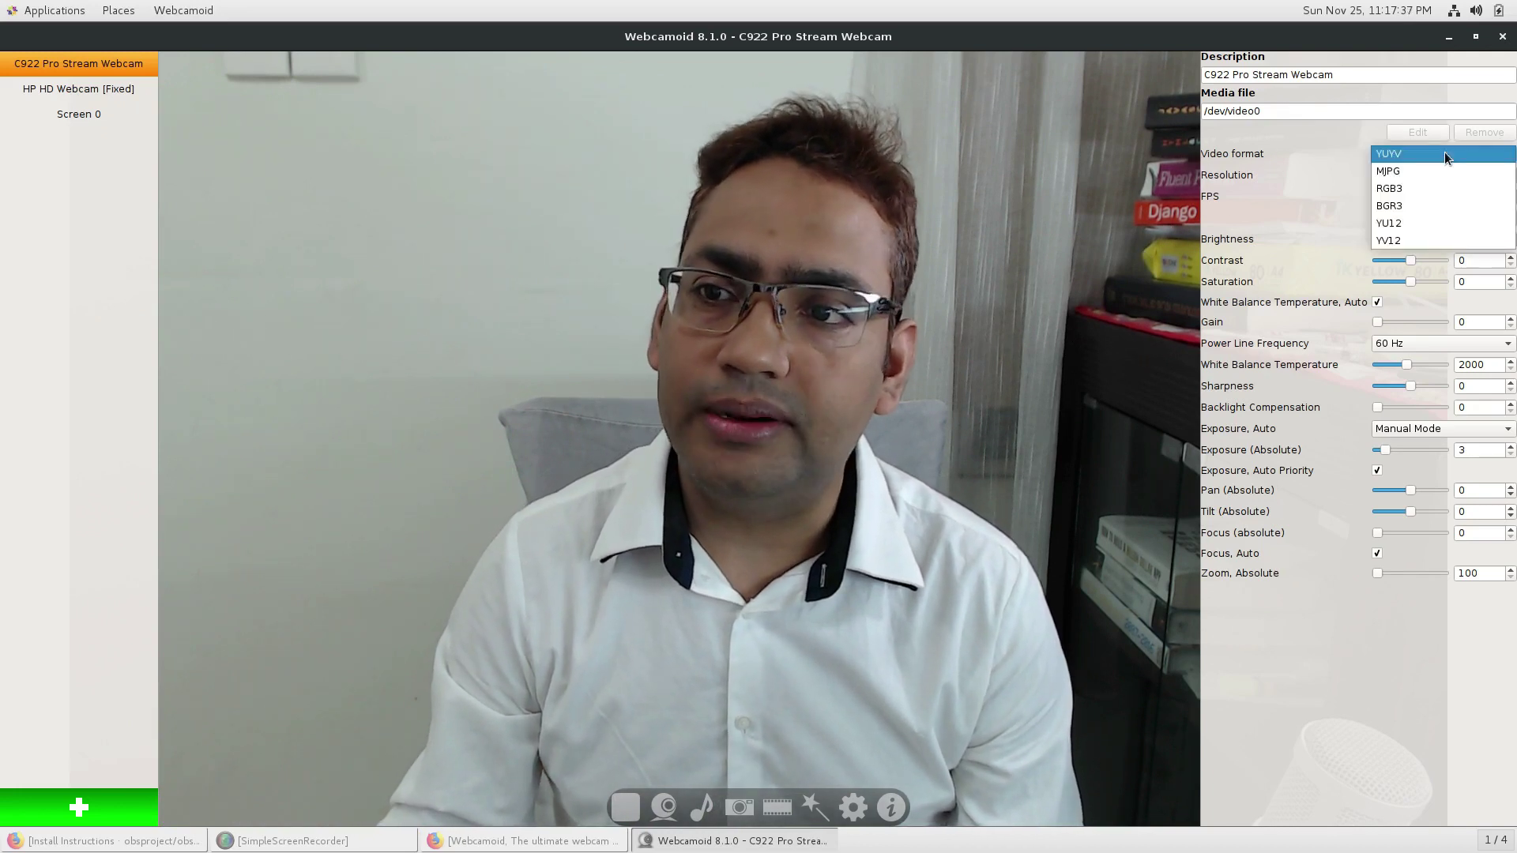
Step: Switch the video format to RGB3, reselect 1920x1080, and nudge the brightness slider up
left_click(1397, 188)
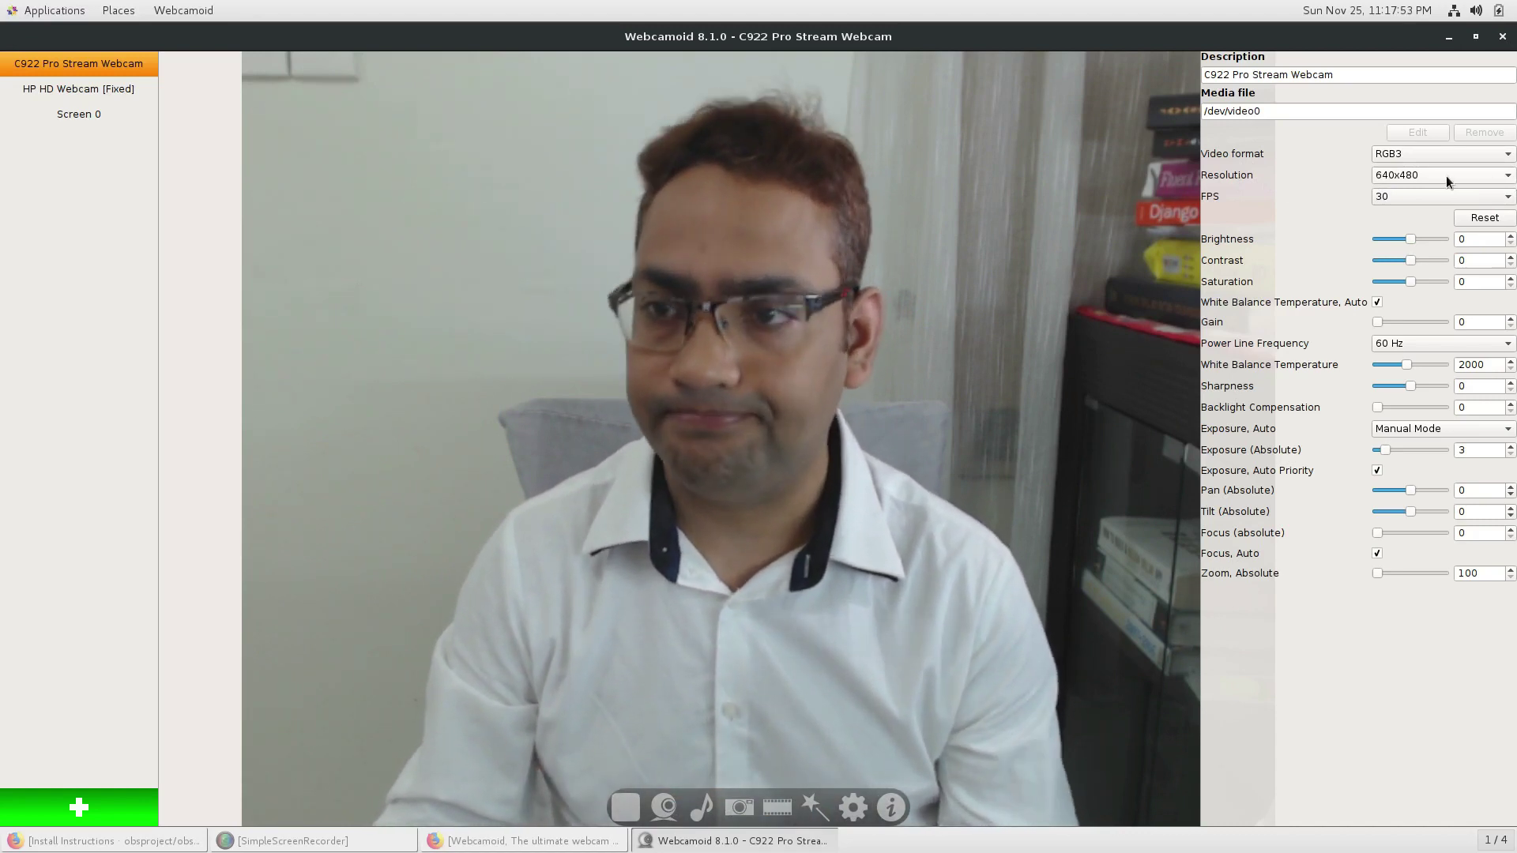
left_click(1446, 175)
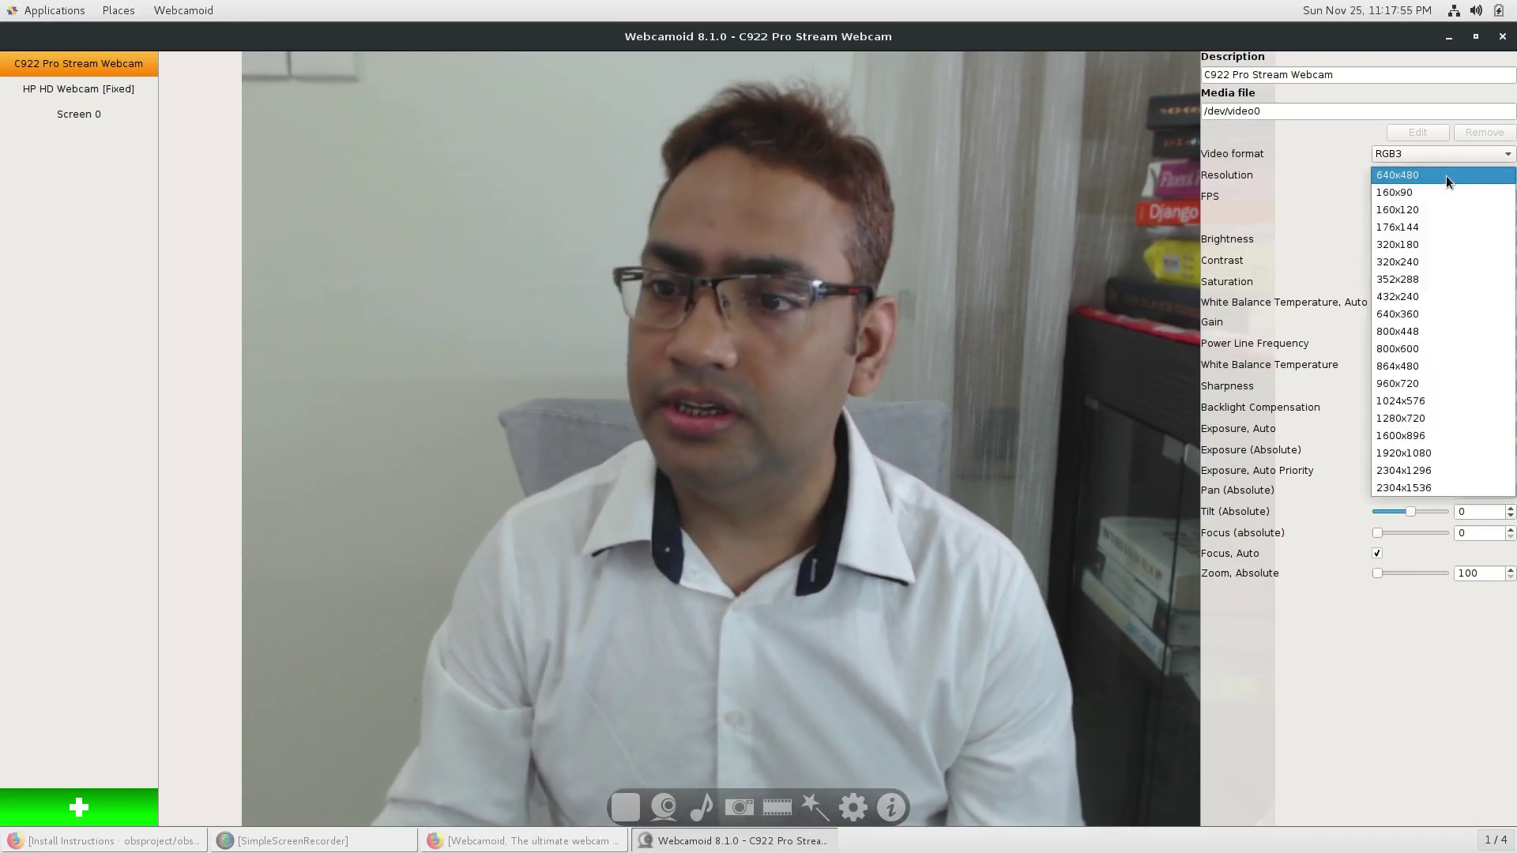
left_click(1433, 448)
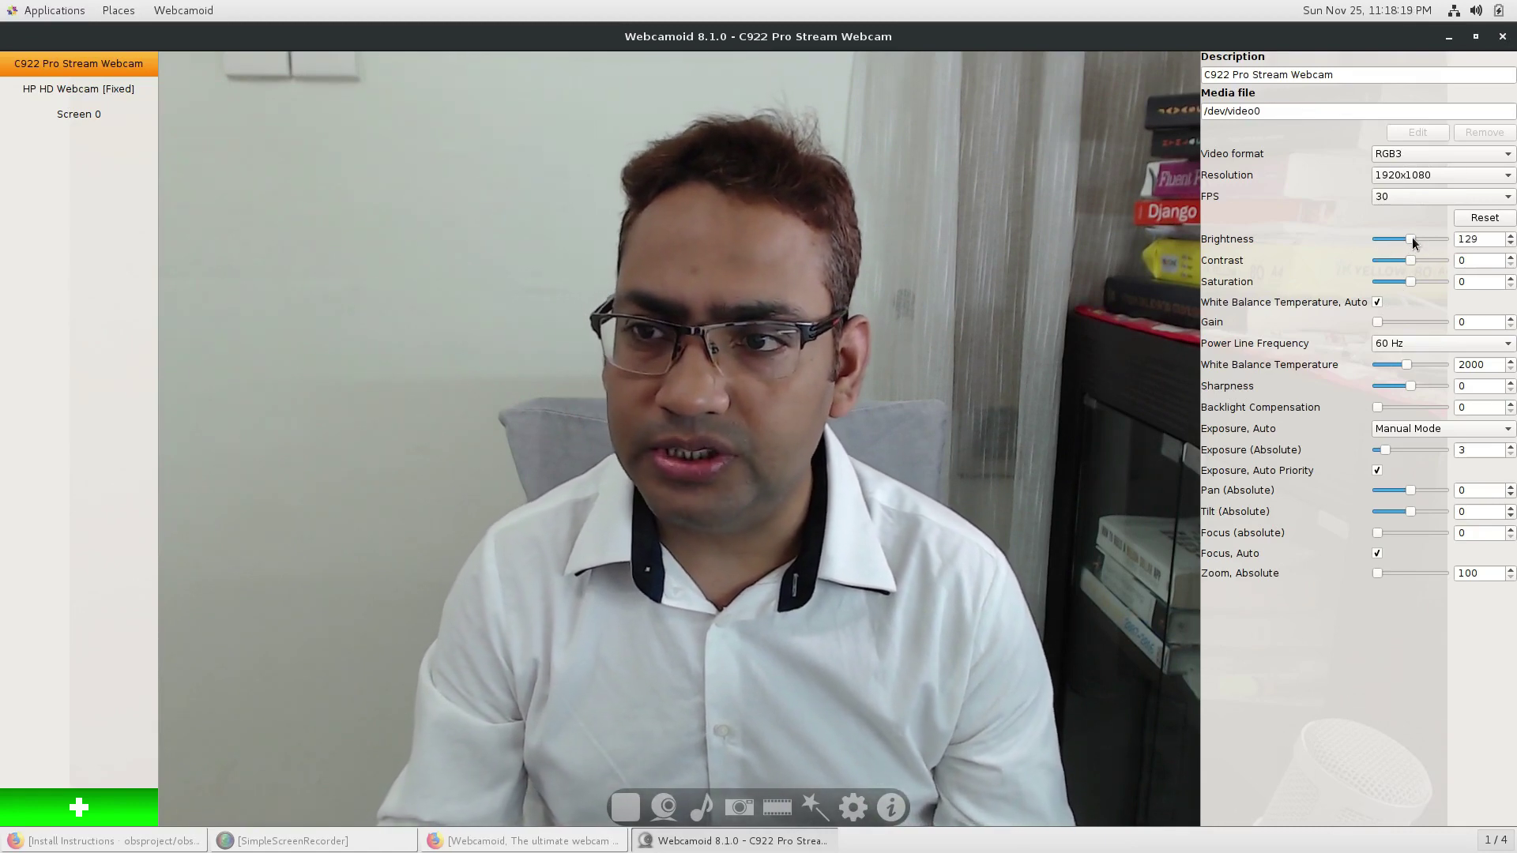
mouse_move(1410, 237)
left_mouse_down()
mouse_move(1427, 237)
mouse_move(1415, 247)
left_mouse_up()
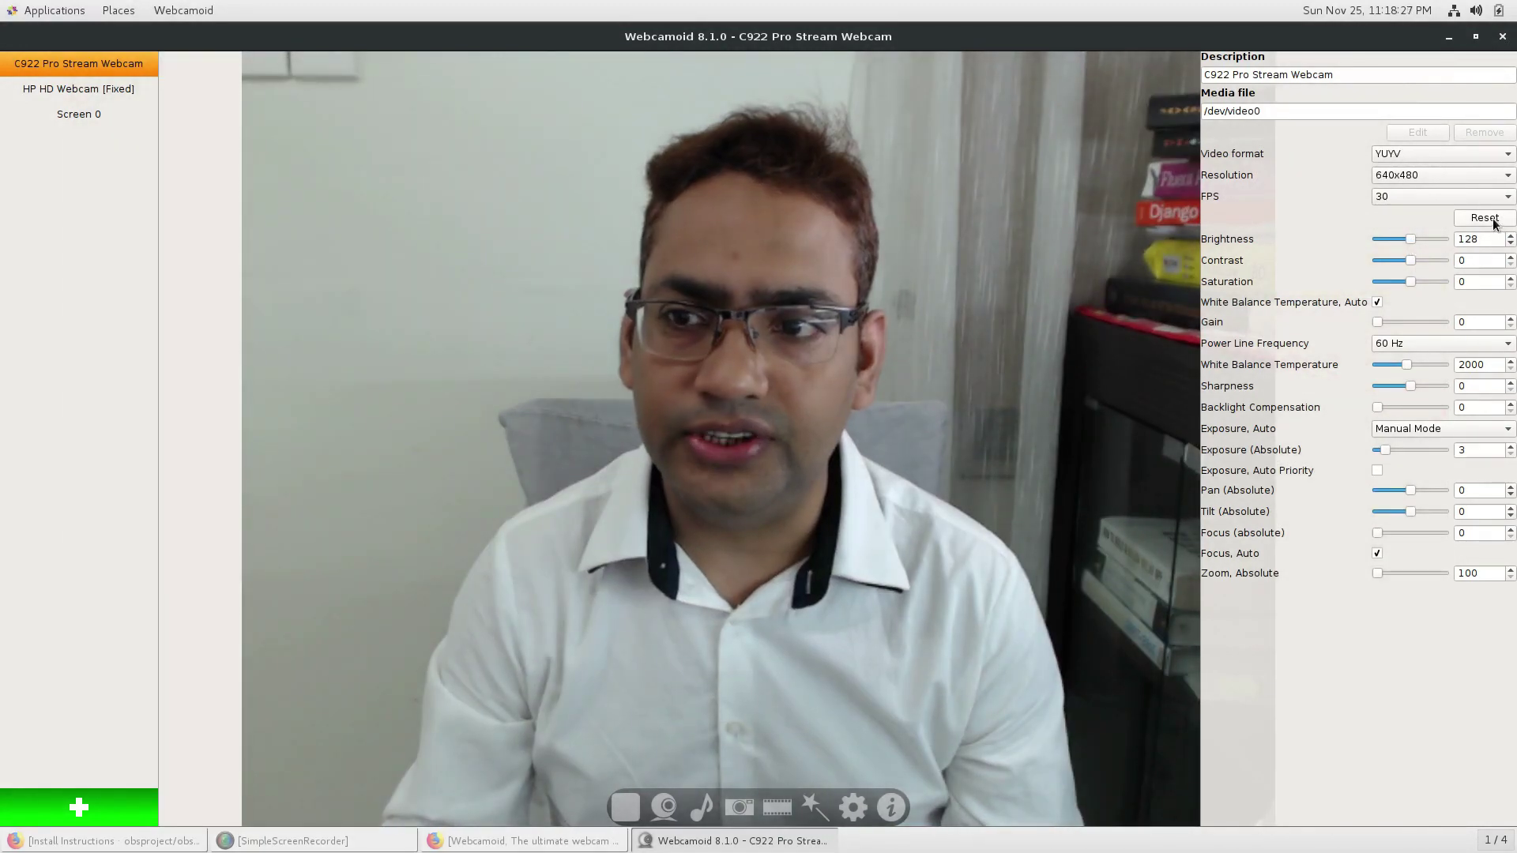
Step: Set the webcam to RGB3 format at 1920x1080 resolution
left_click(1415, 149)
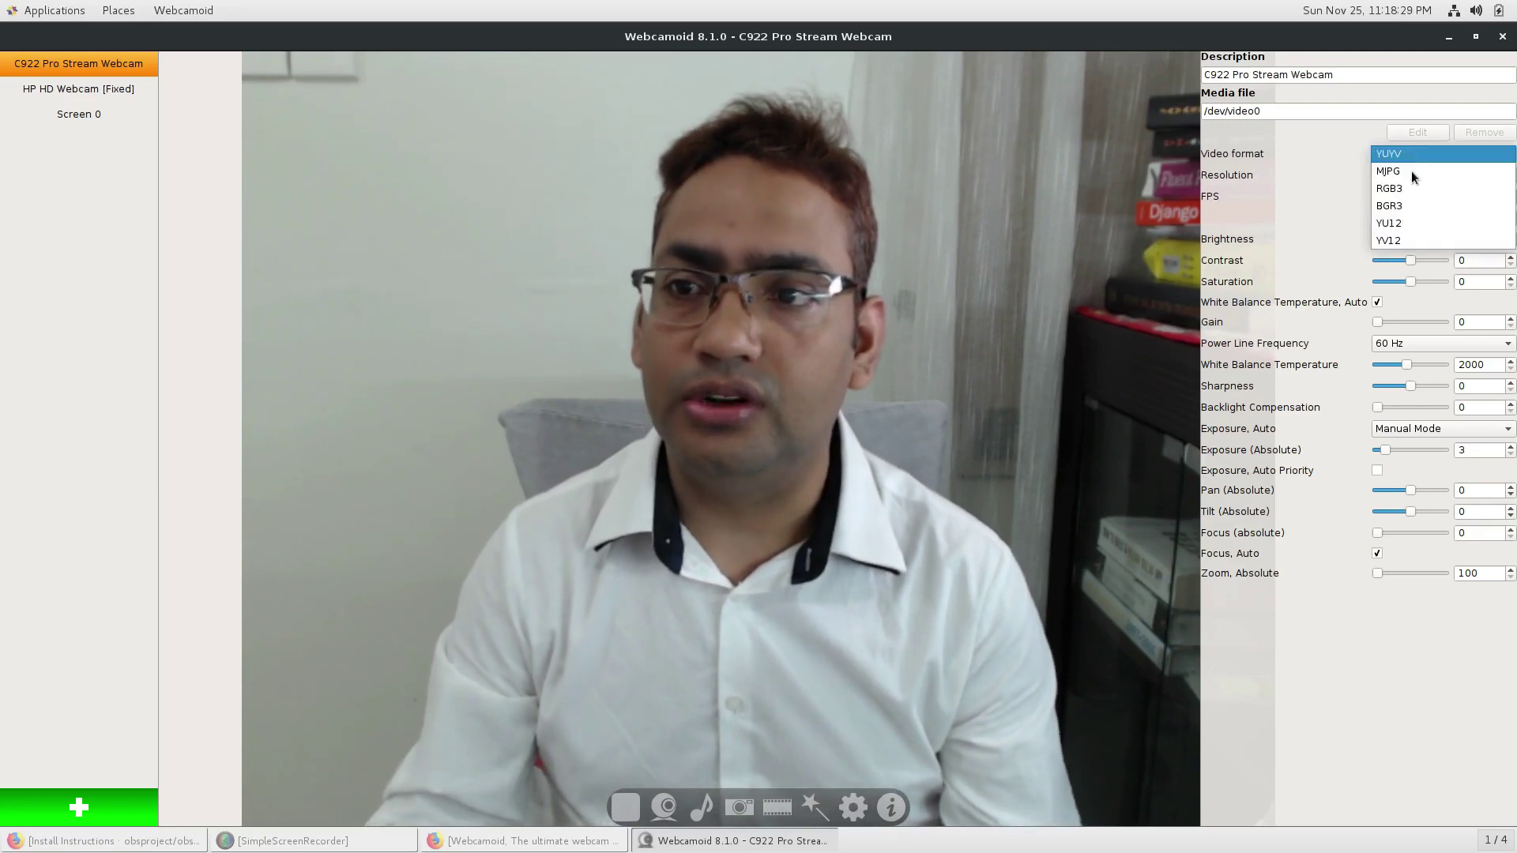
left_click(1408, 182)
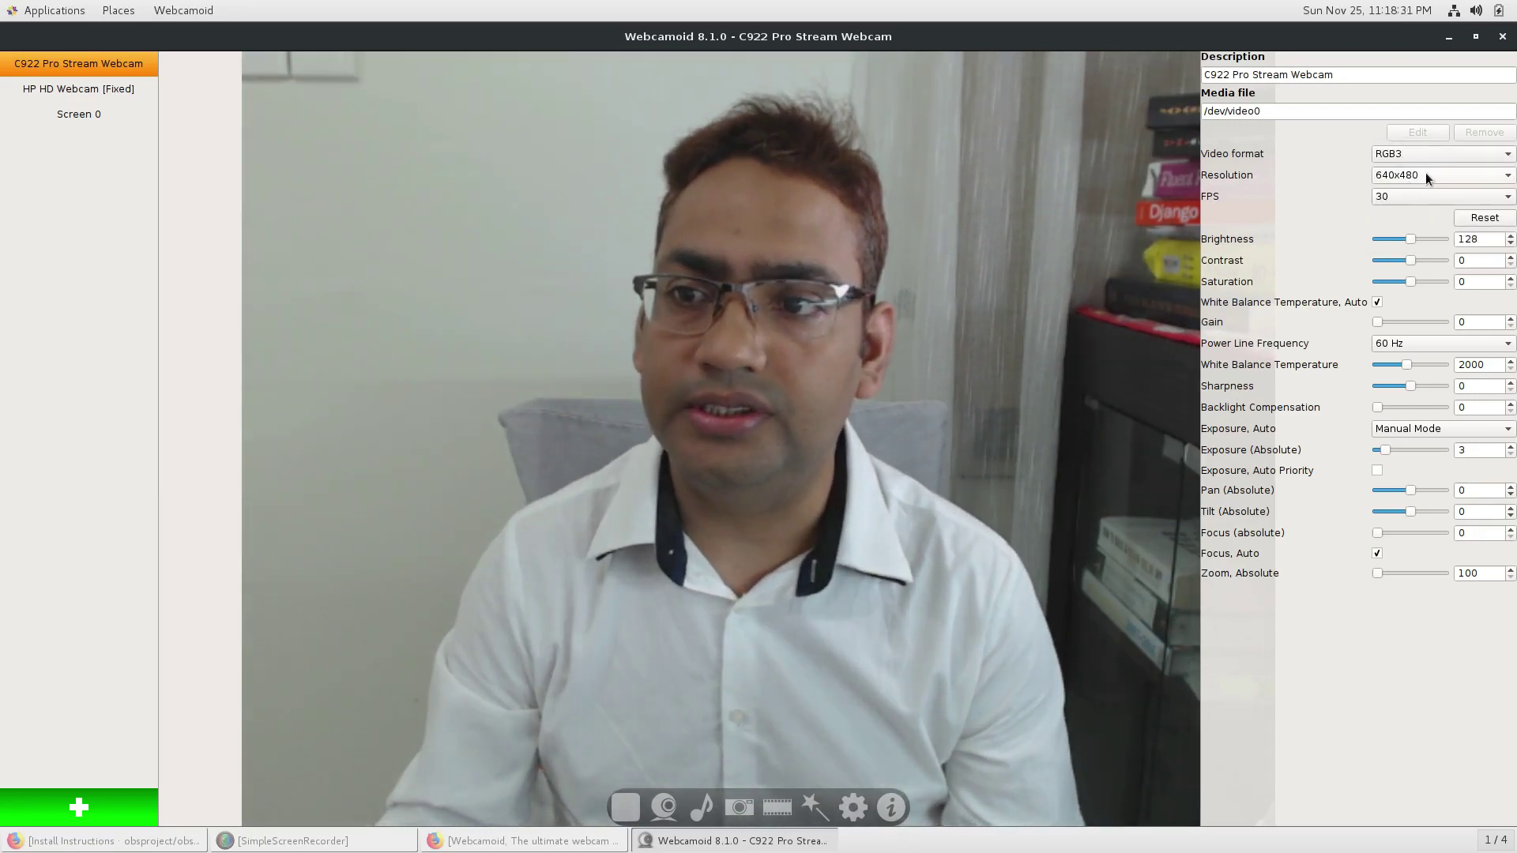
left_click(1426, 173)
left_click(1425, 453)
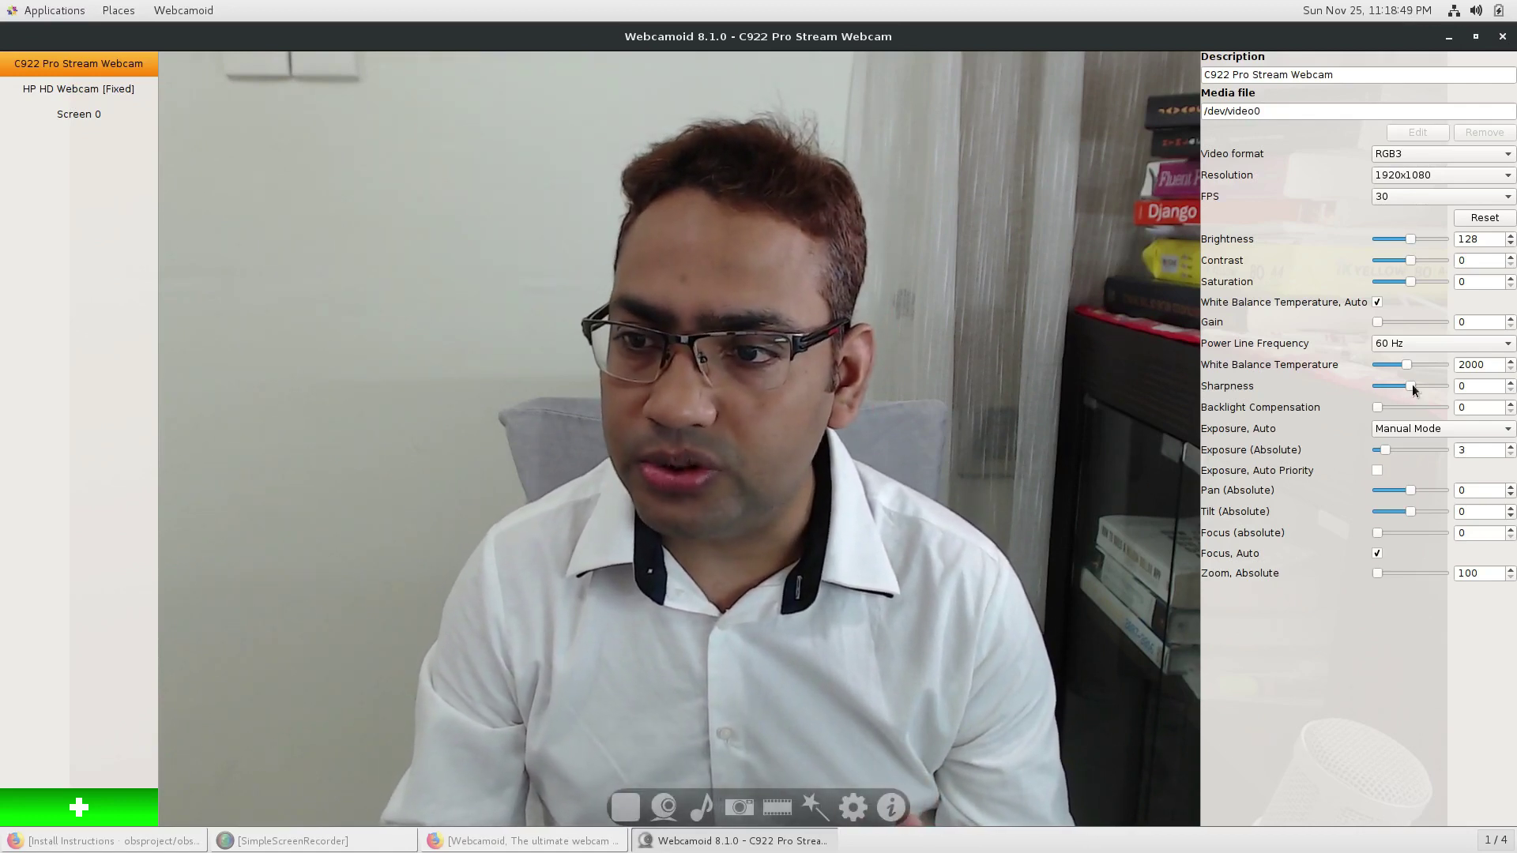
Step: Try several sharpness values, including 129 and 100, then reset the camera controls to defaults
left_click(1411, 385)
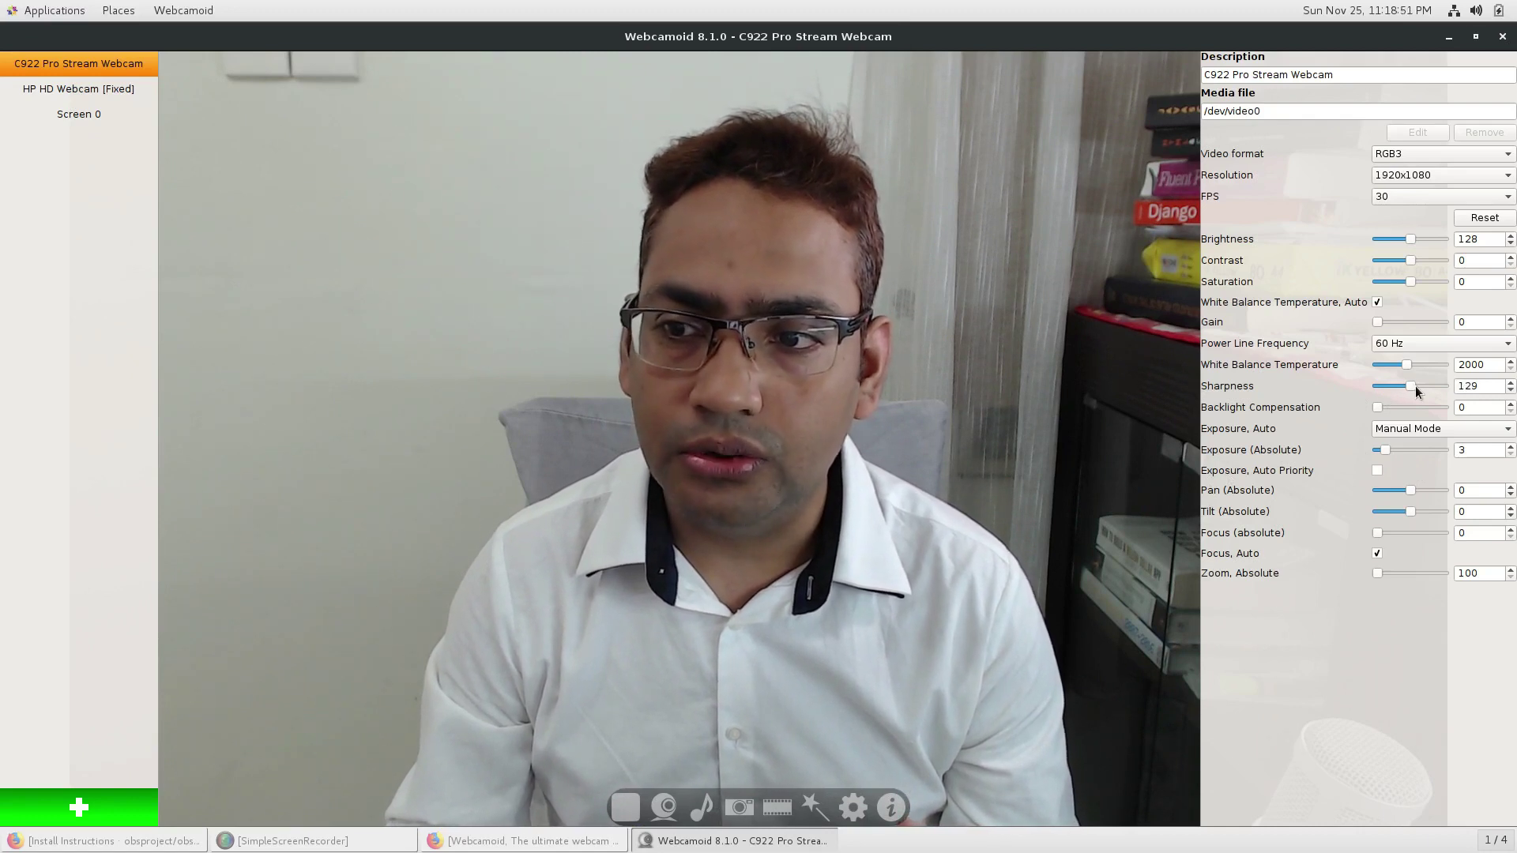
left_click_drag(1414, 386, 1419, 386)
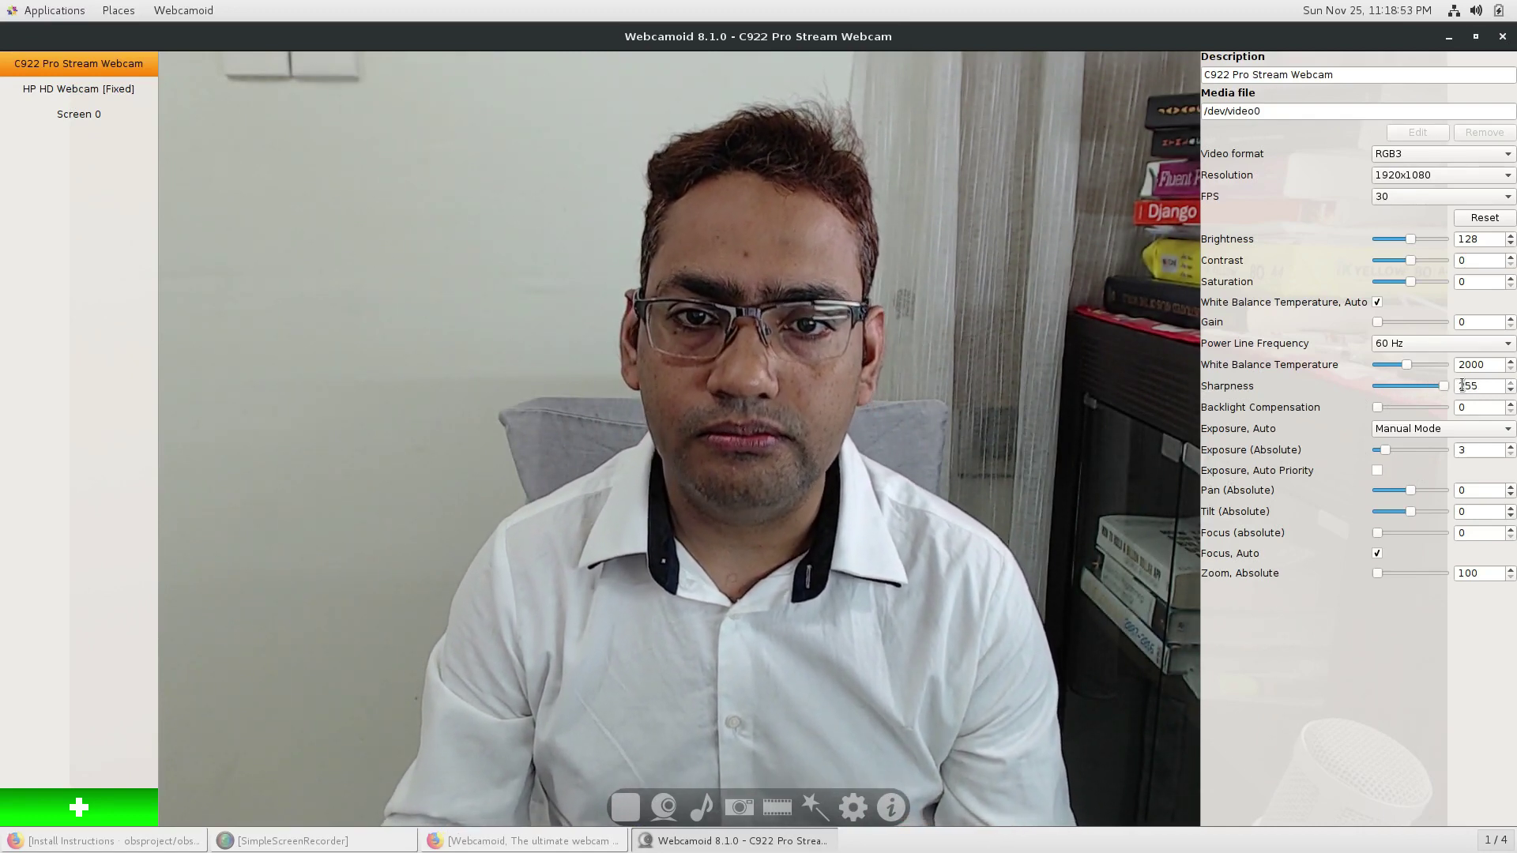
mouse_move(1443, 387)
left_mouse_down()
mouse_move(1348, 389)
mouse_move(1414, 391)
left_mouse_up()
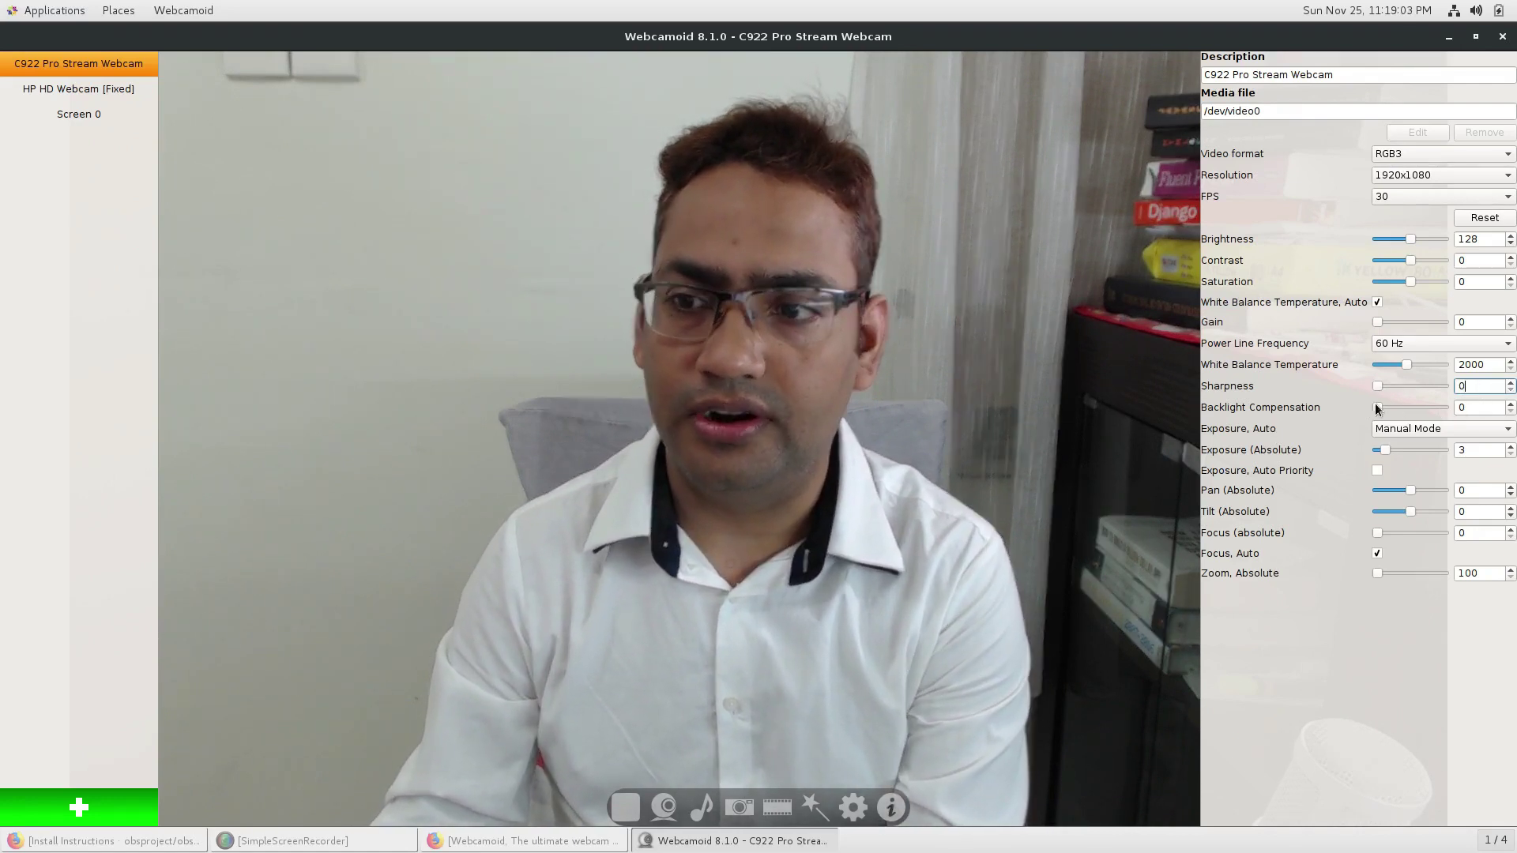
type("100")
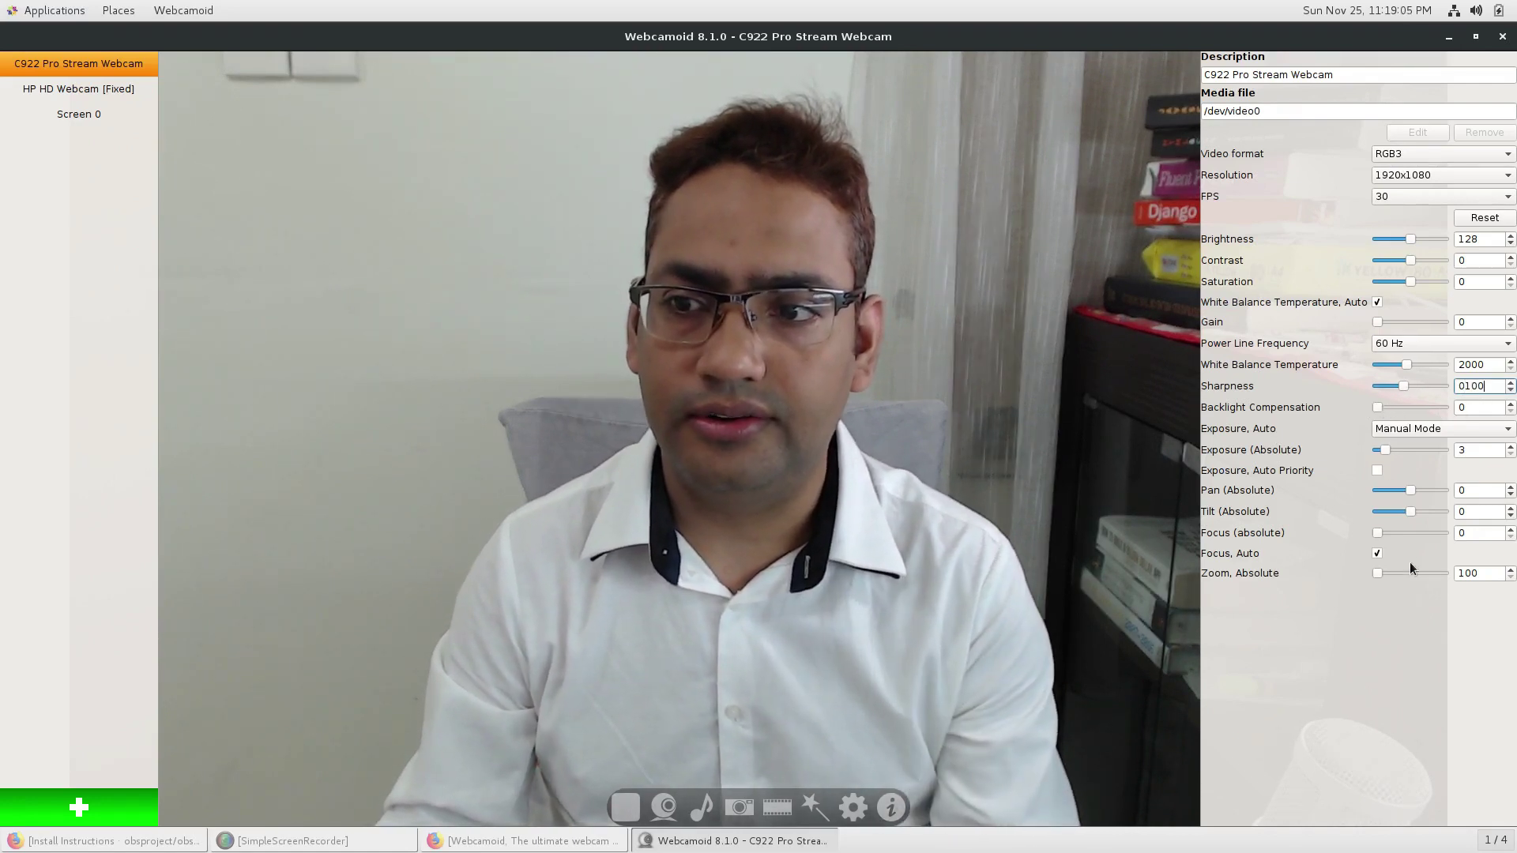
left_click(1480, 221)
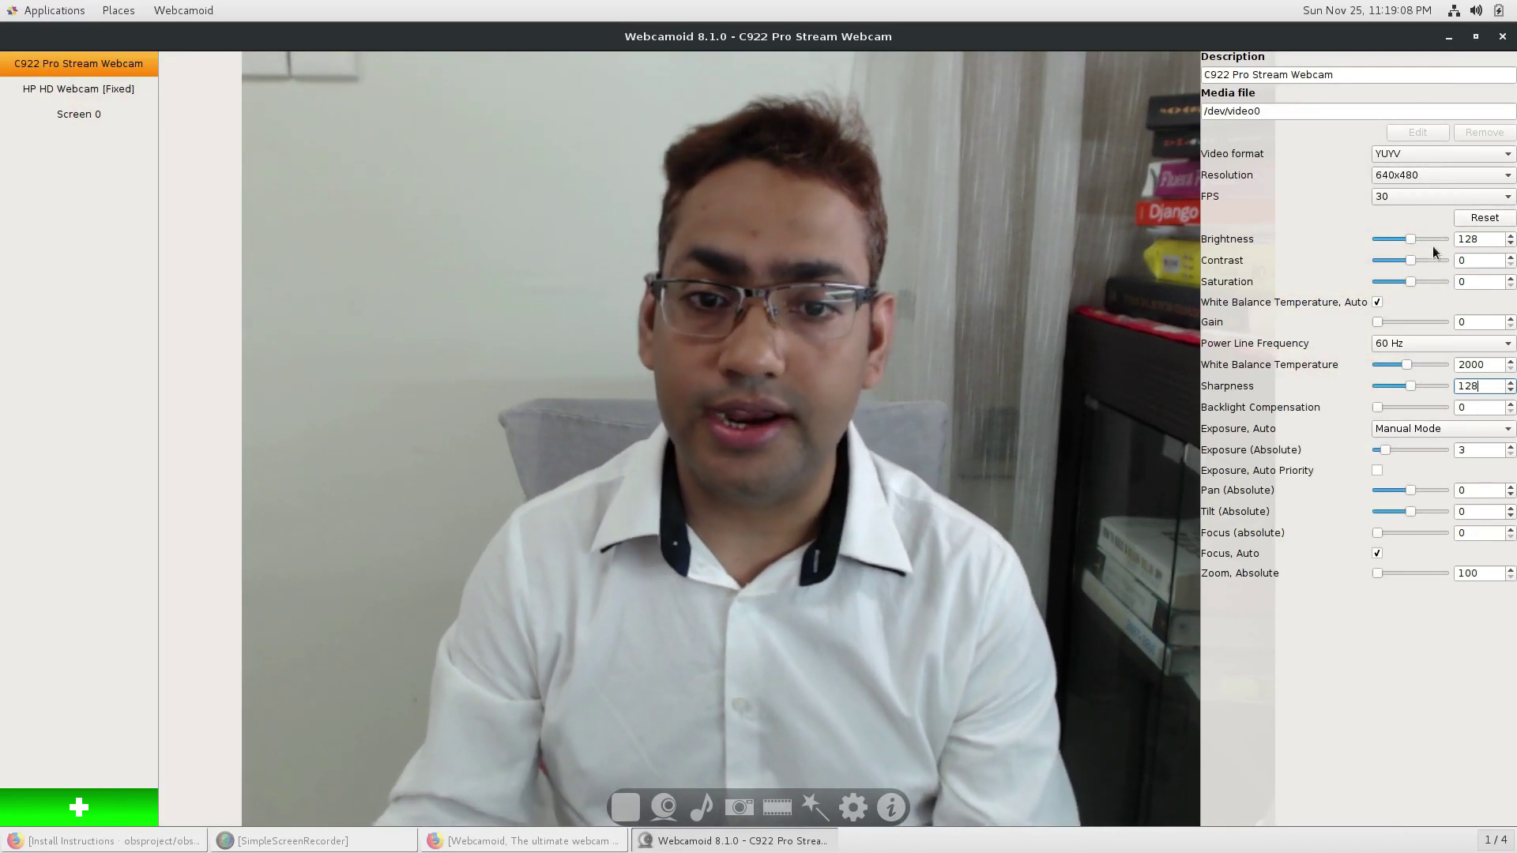
Step: Reapply RGB3 format and 1920x1080 resolution after the reset
left_click(1425, 174)
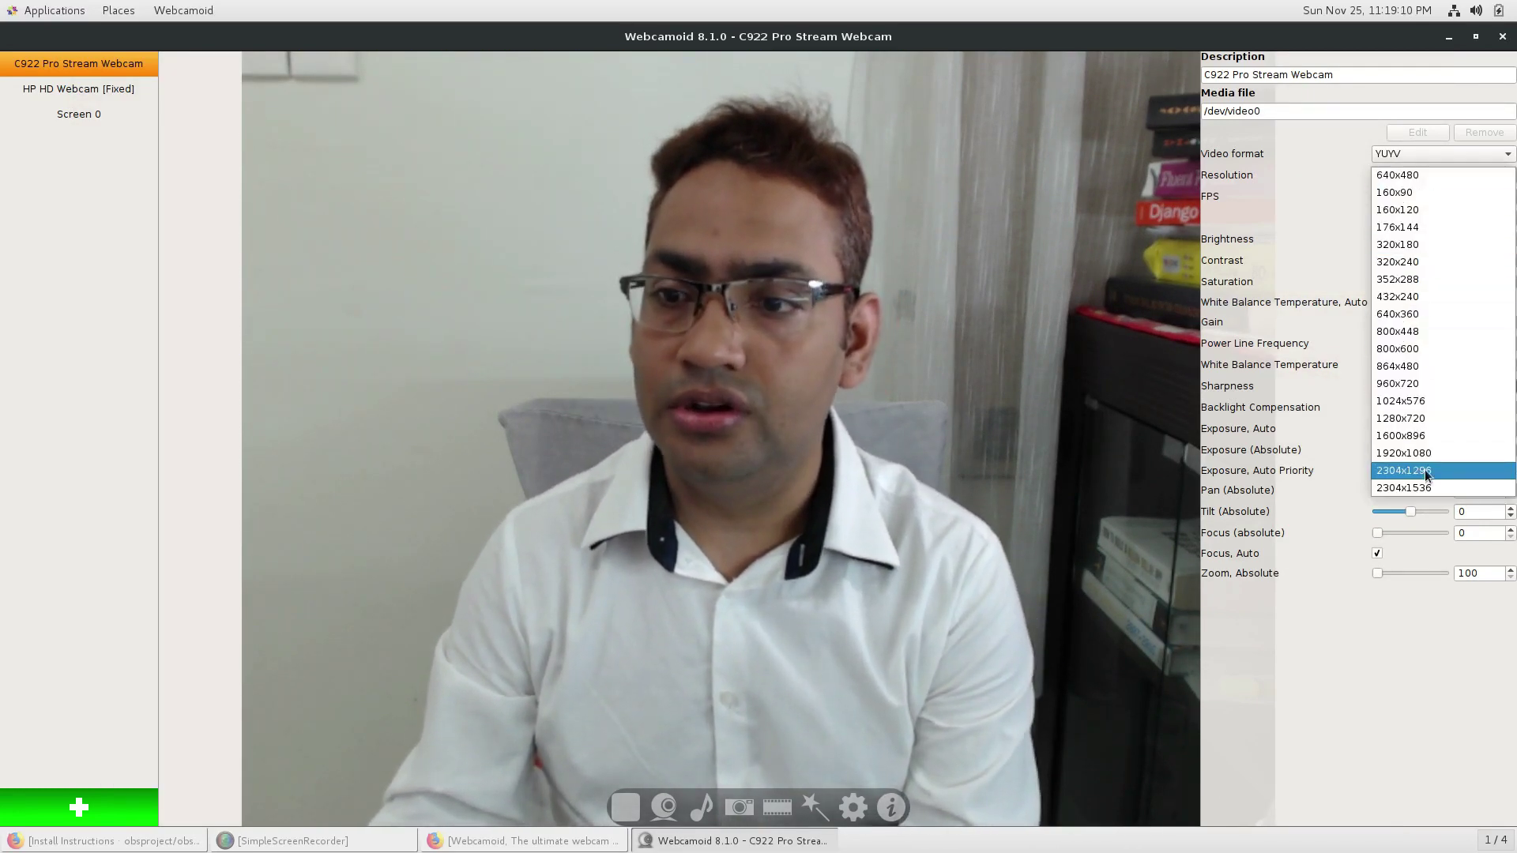
left_click(1421, 170)
left_click(1420, 154)
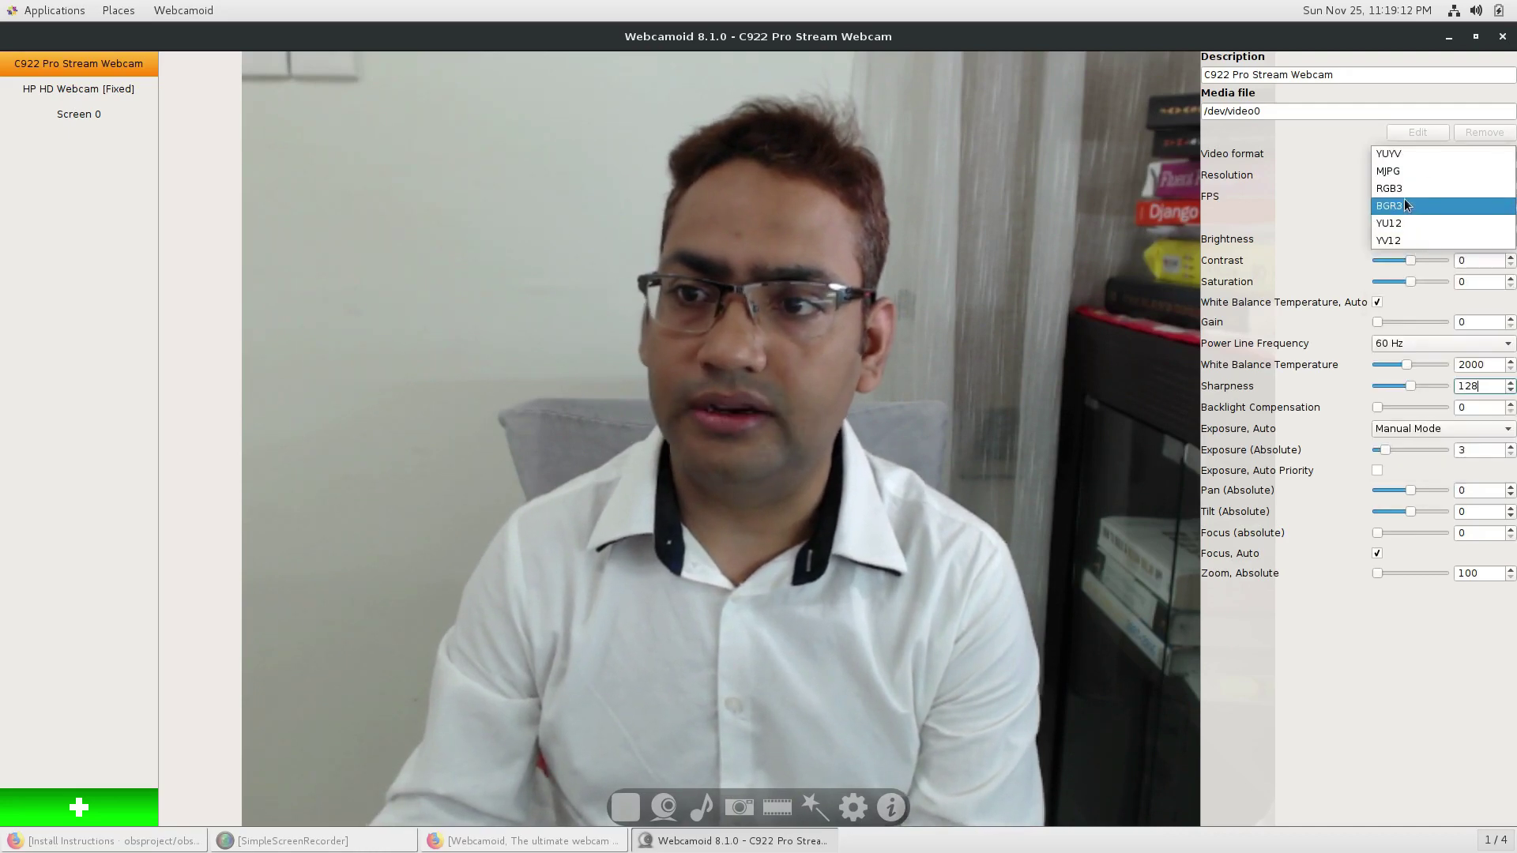
left_click(1404, 190)
left_click(1429, 175)
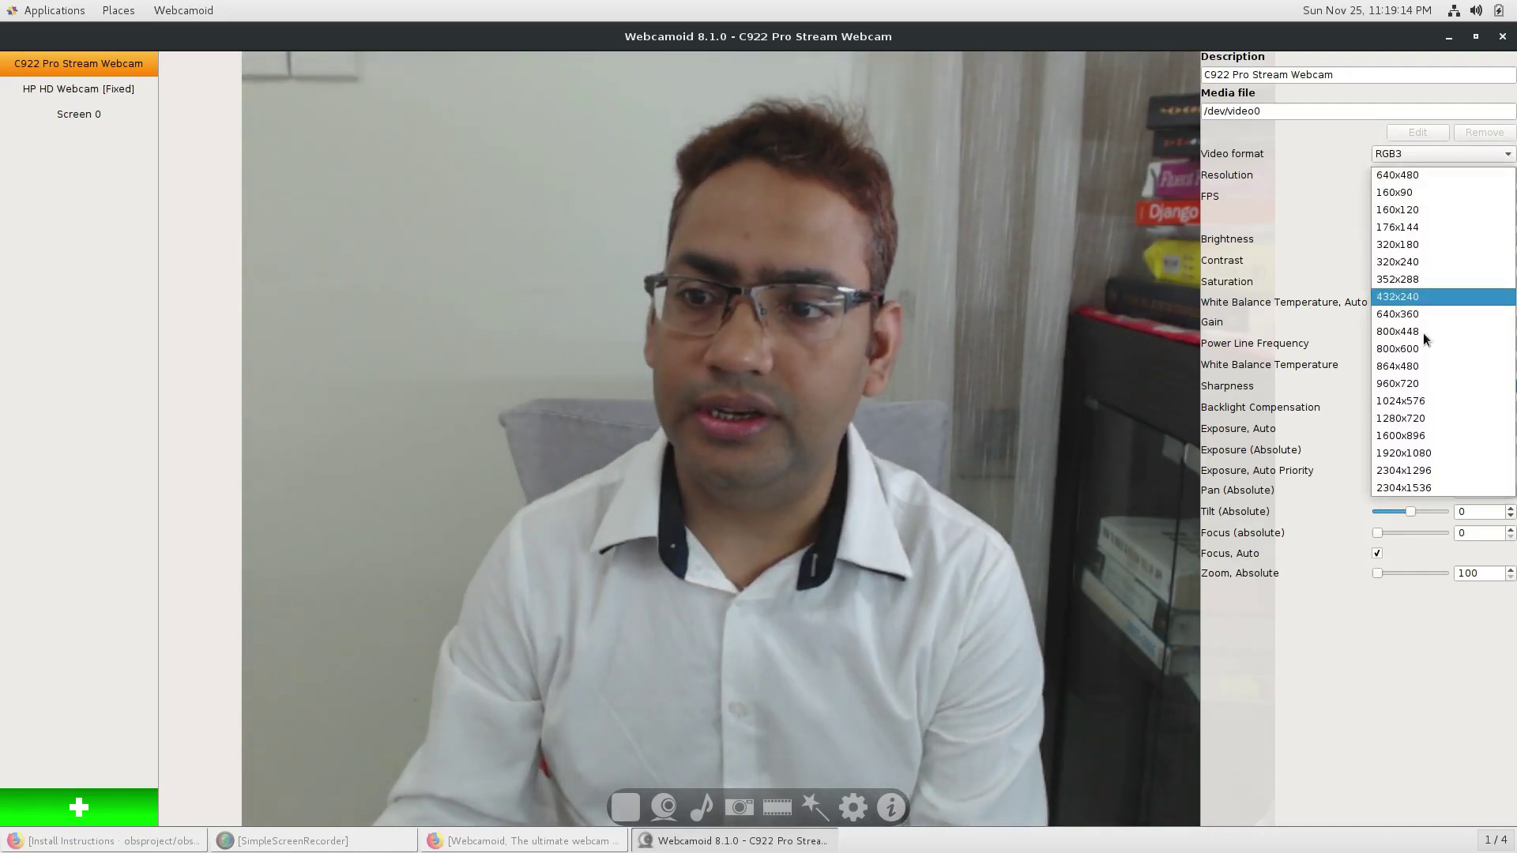
left_click(1424, 453)
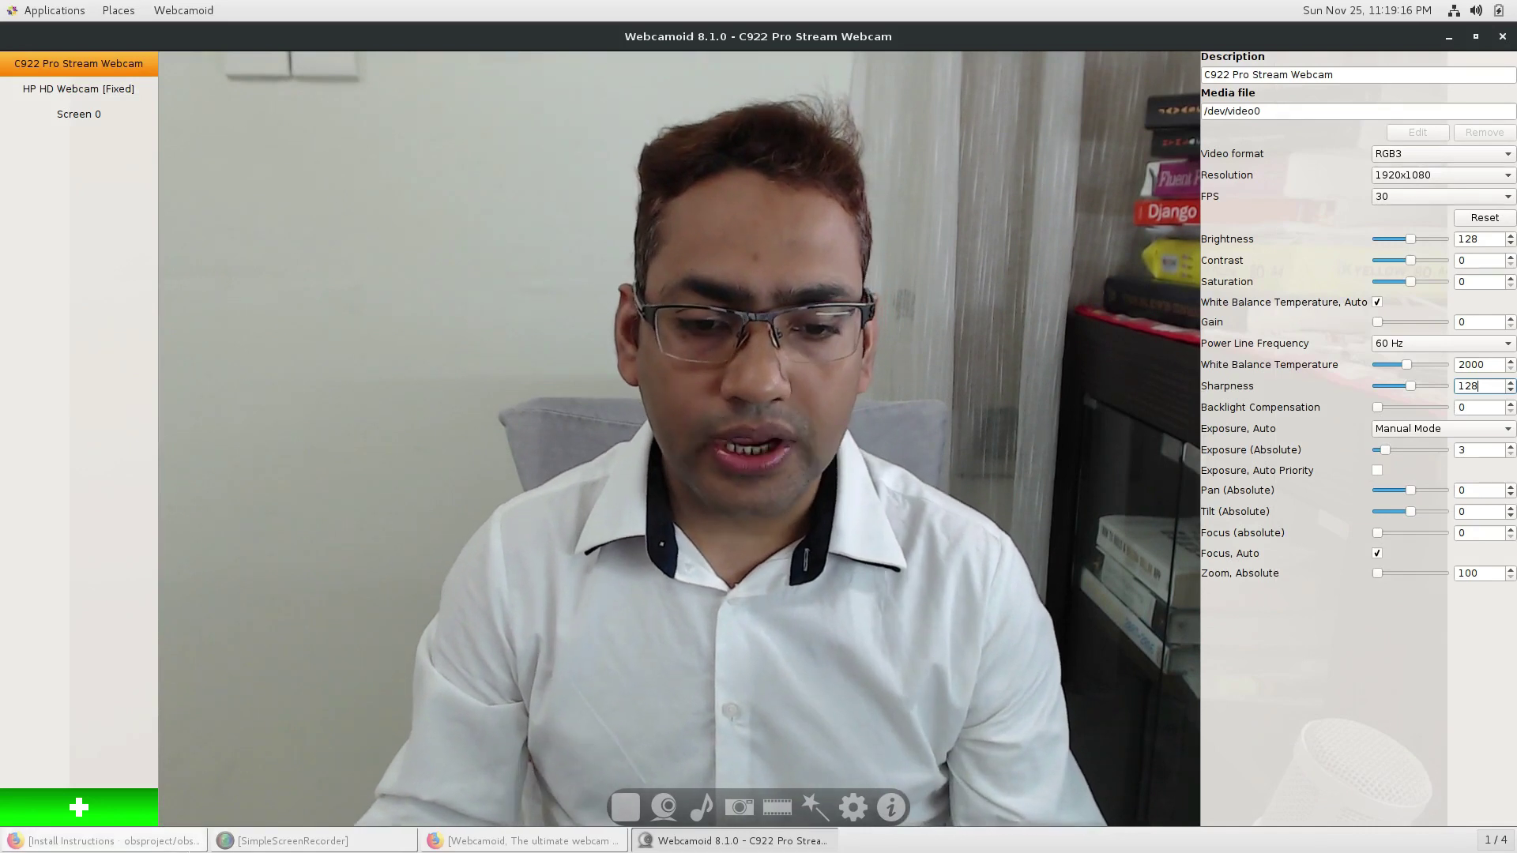
left_click(708, 814)
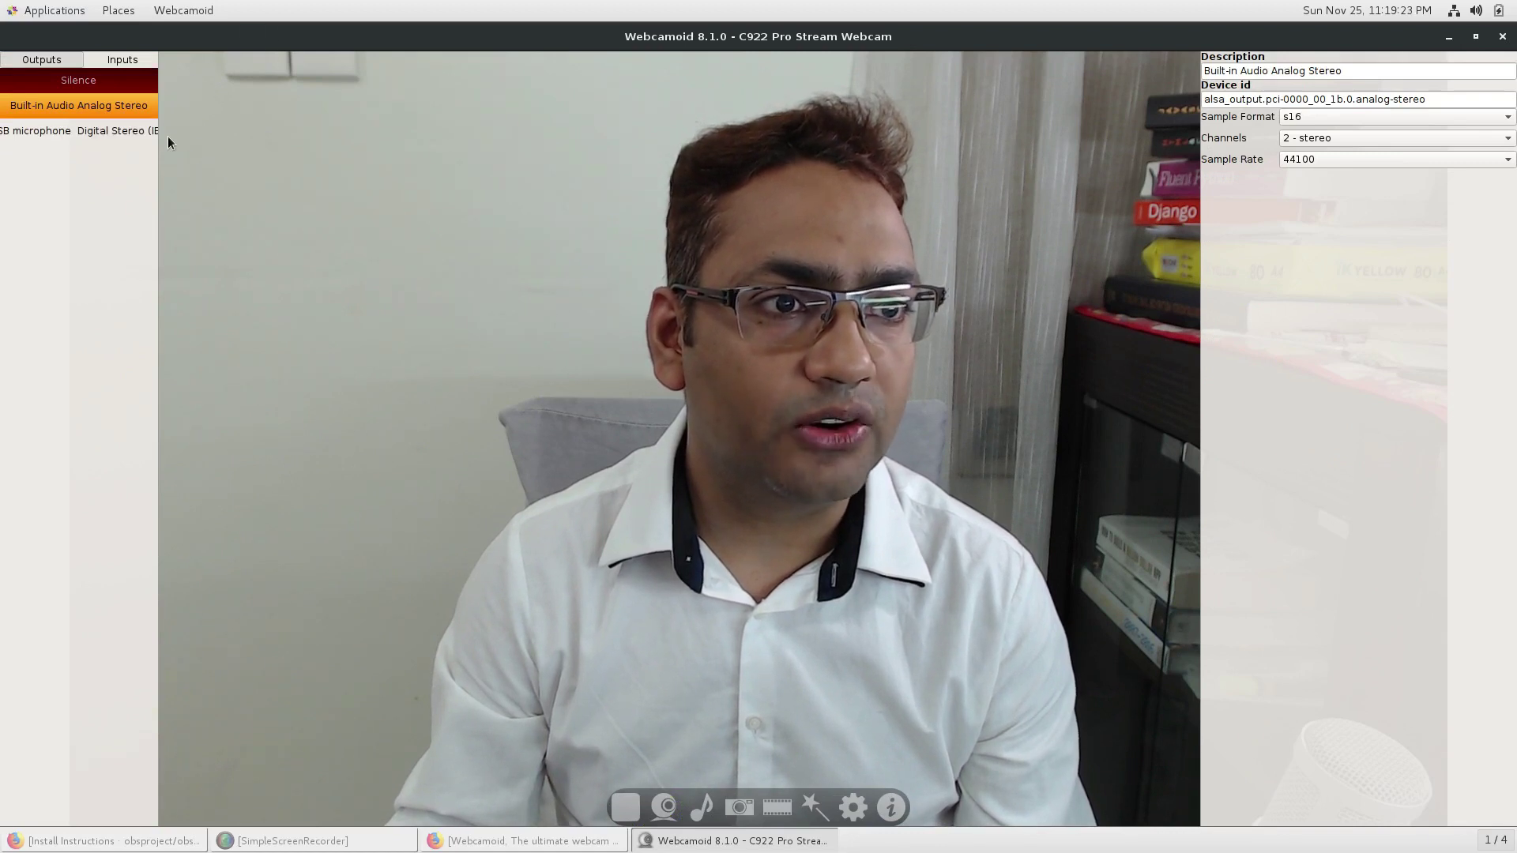
Step: Select the ATR USB microphone as audio input, keeping 44100 sample rate and 2 - stereo channels
left_click_drag(159, 152, 345, 136)
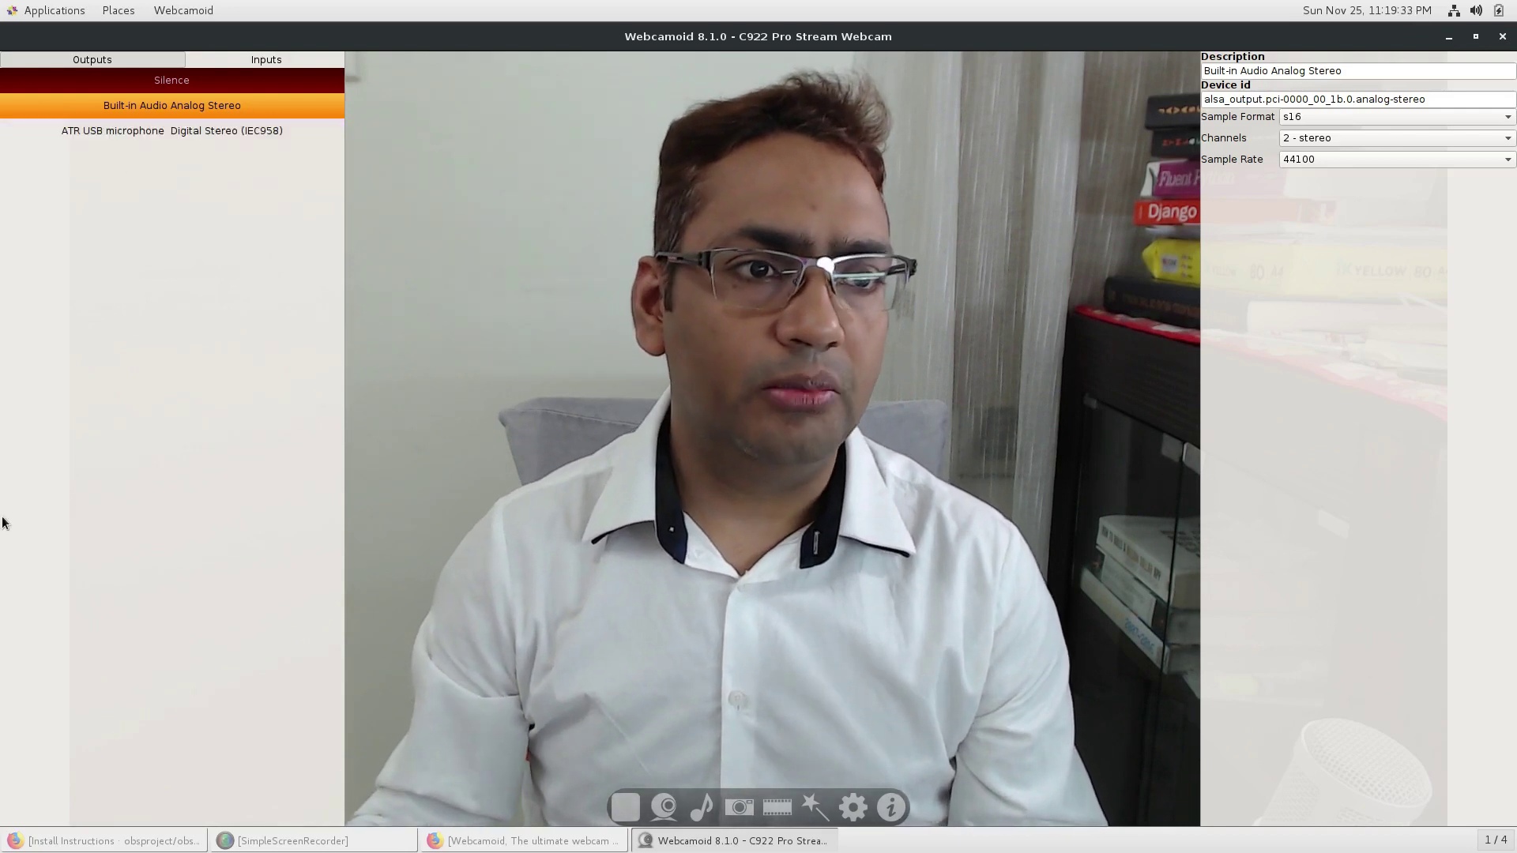
left_click(231, 133)
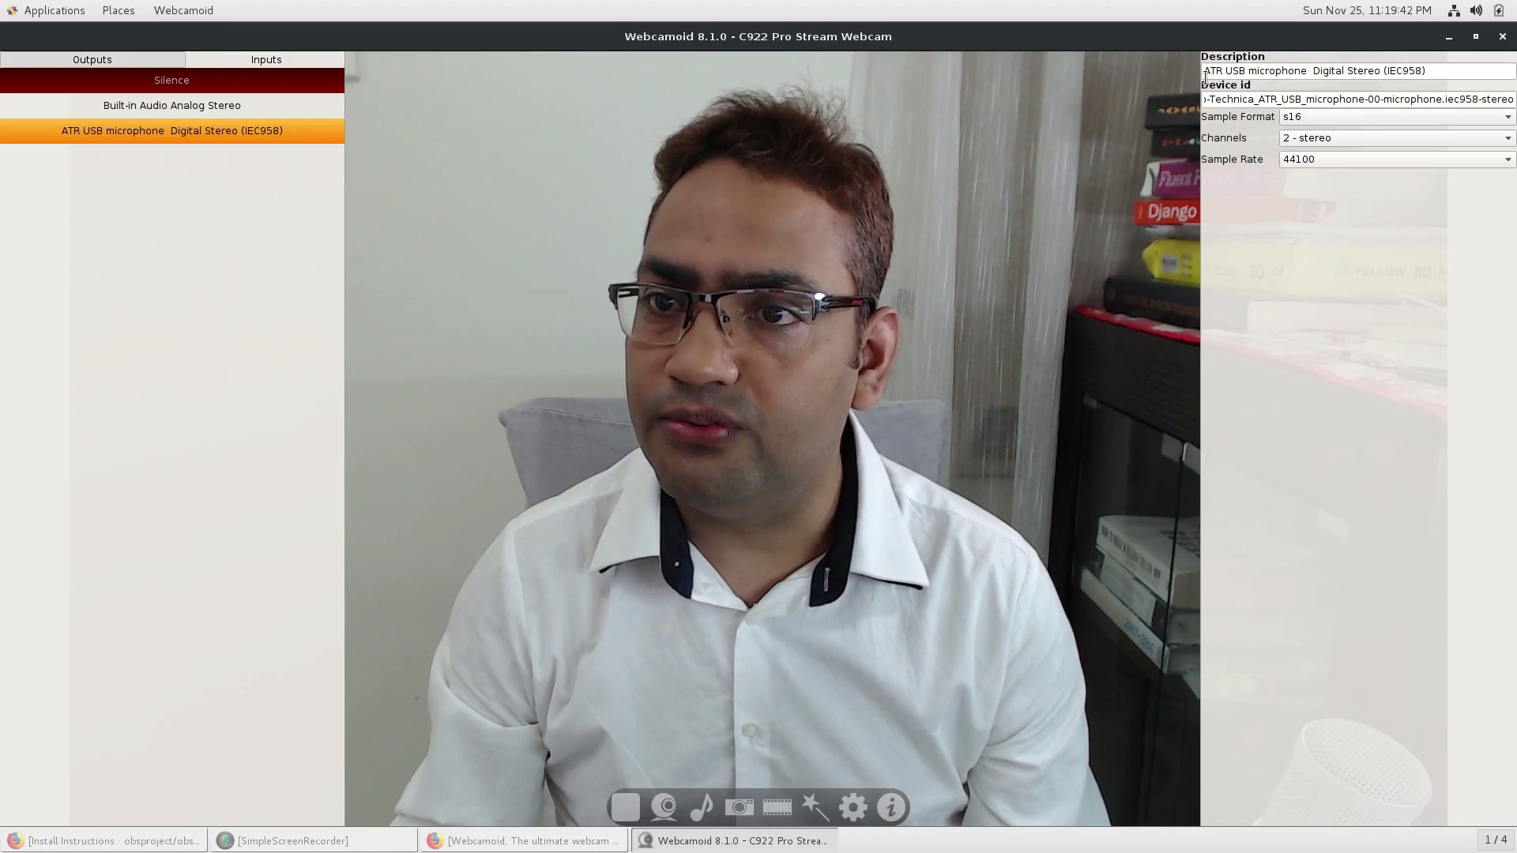
left_click_drag(1201, 82, 1020, 92)
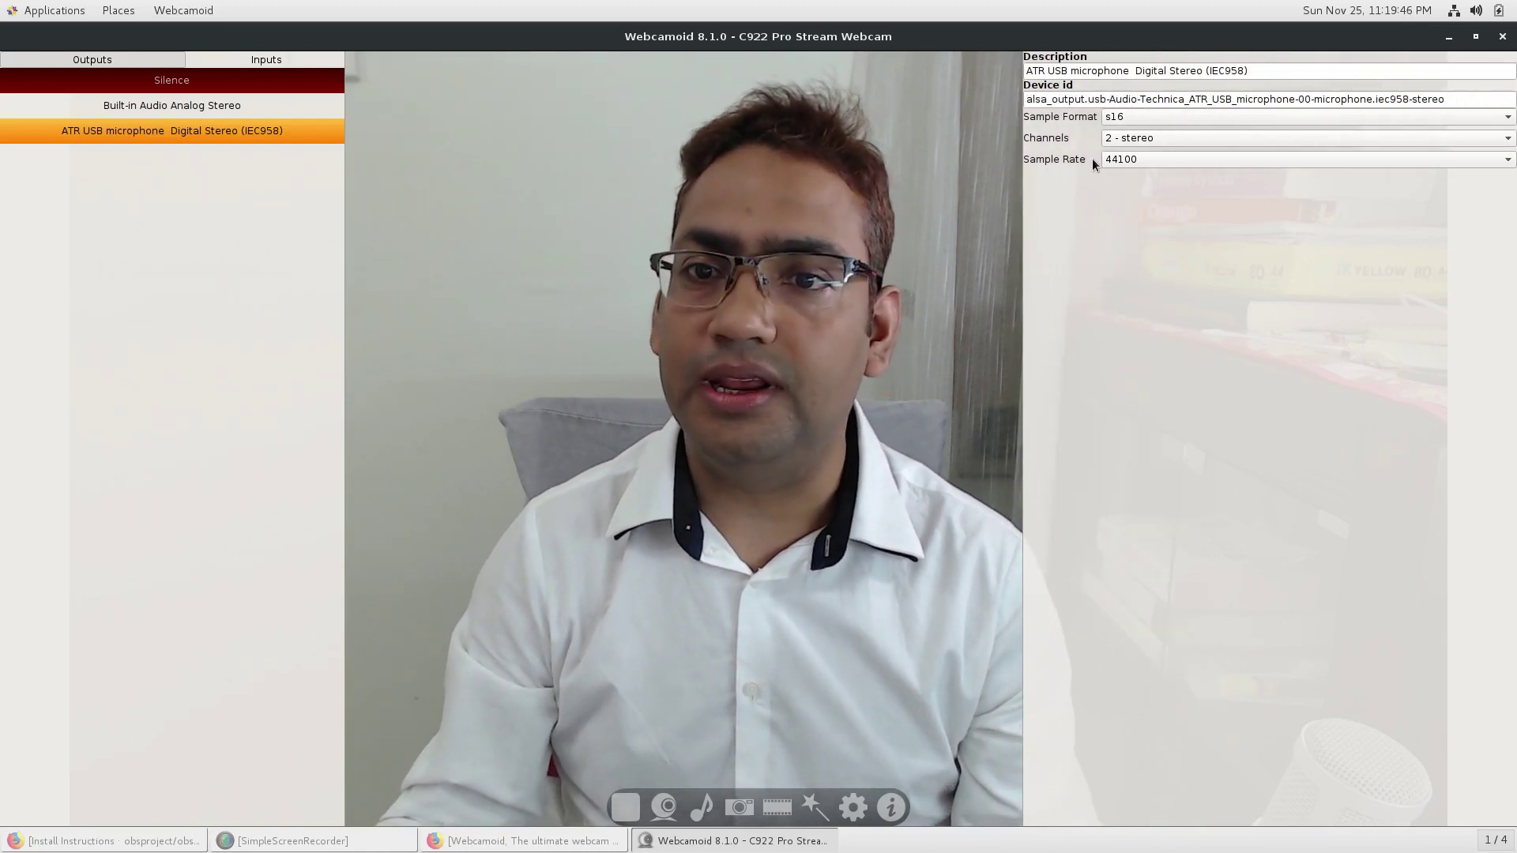
left_click(1160, 158)
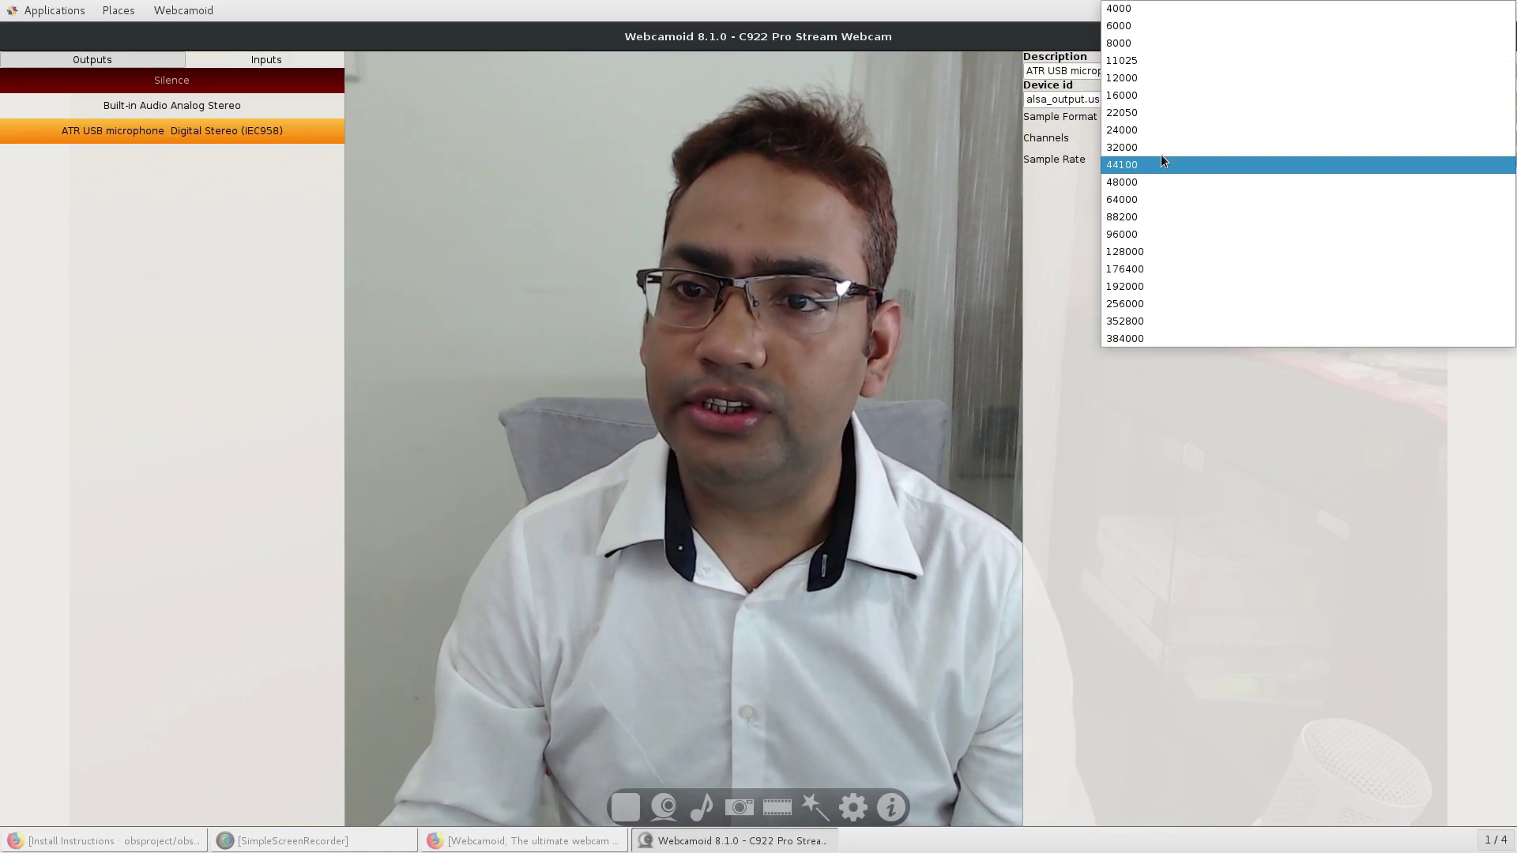
left_click(1040, 183)
left_click(1221, 130)
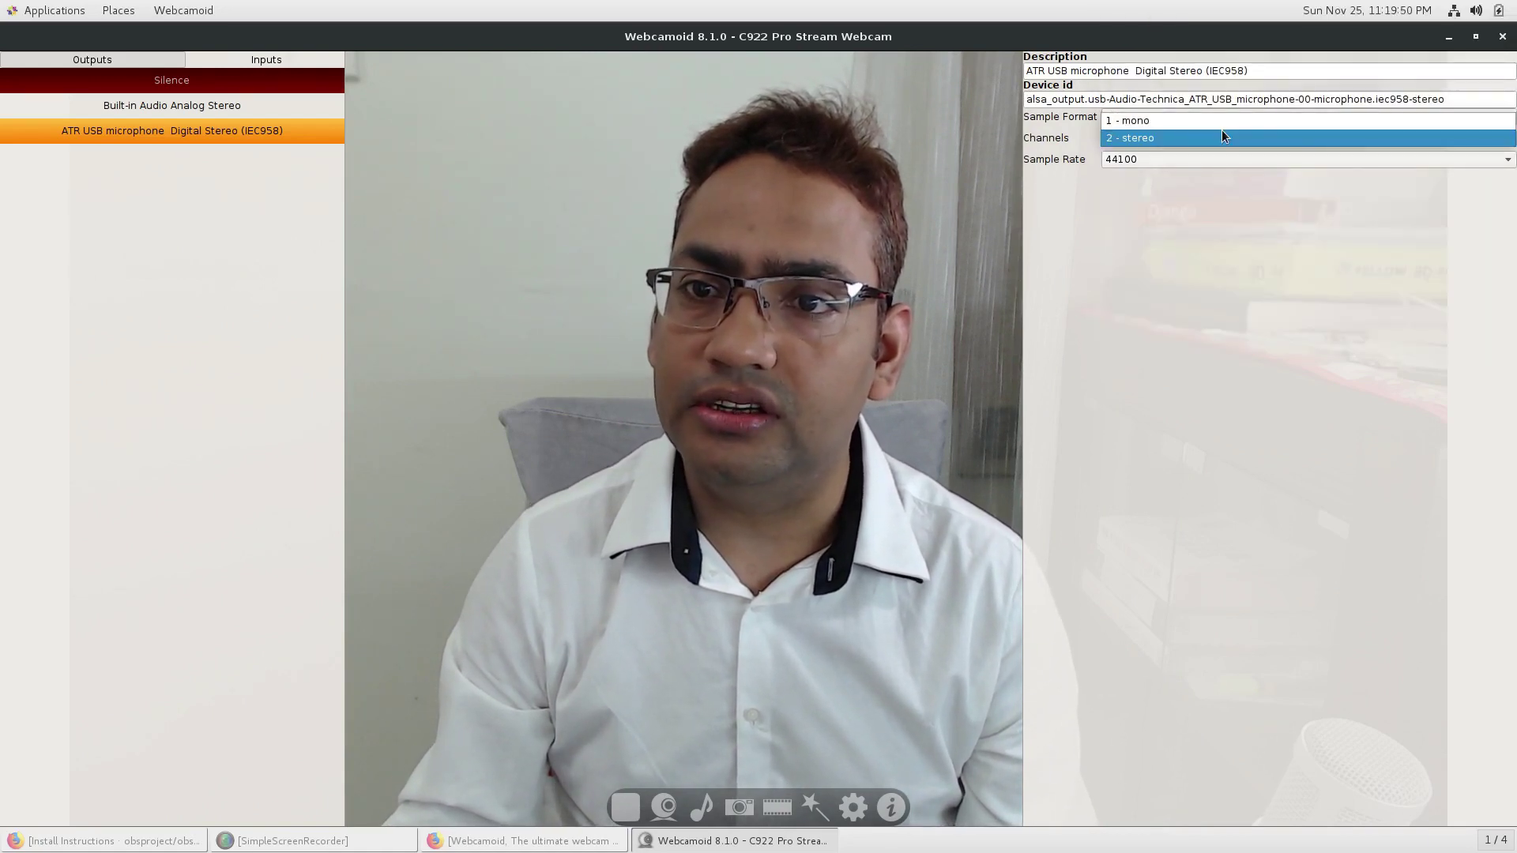
left_click(1132, 261)
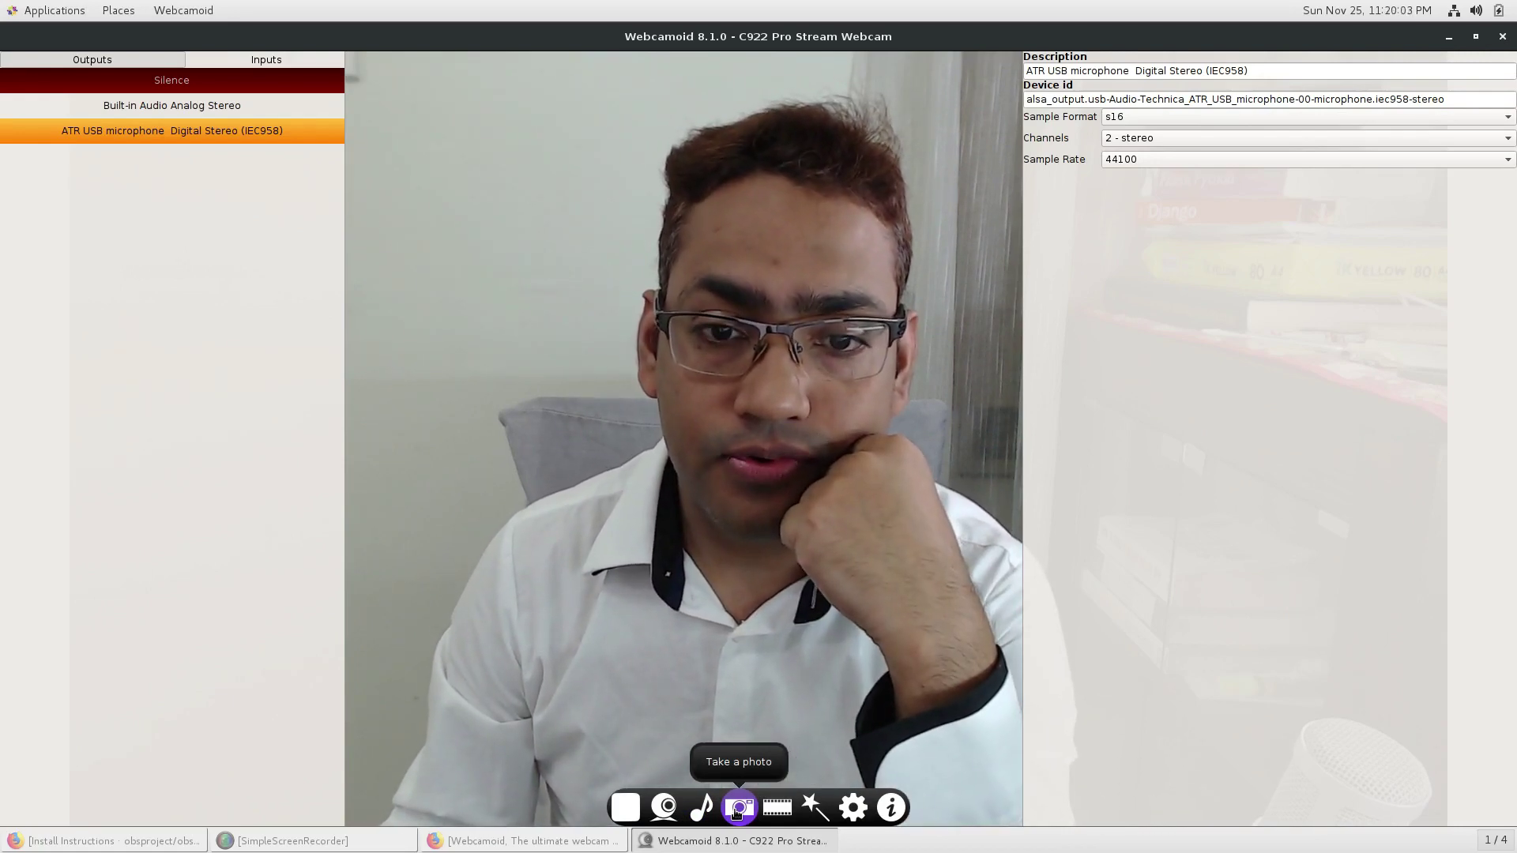
left_click(739, 807)
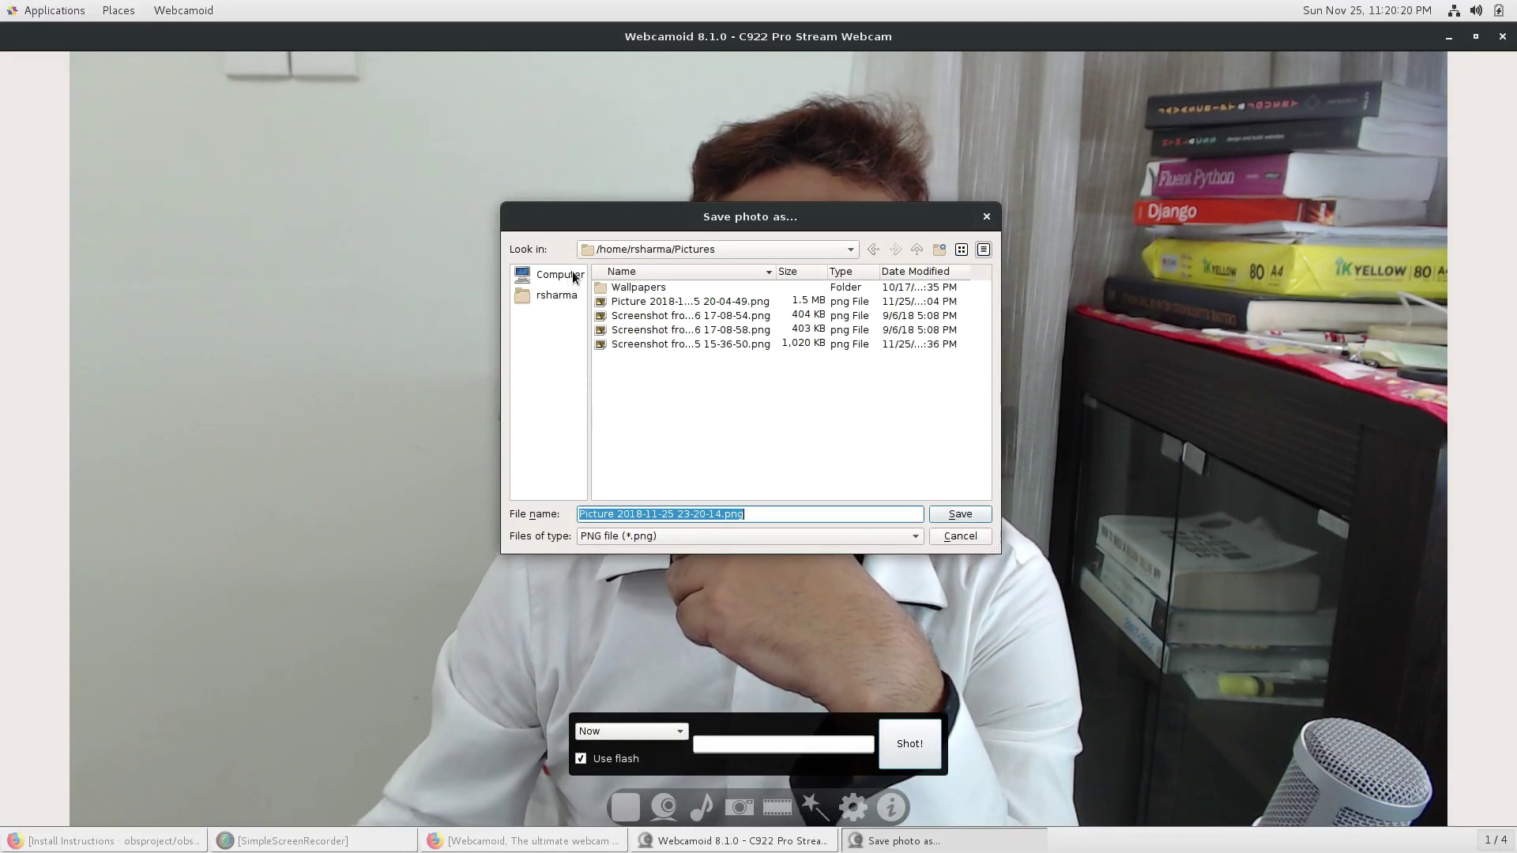
left_click(847, 251)
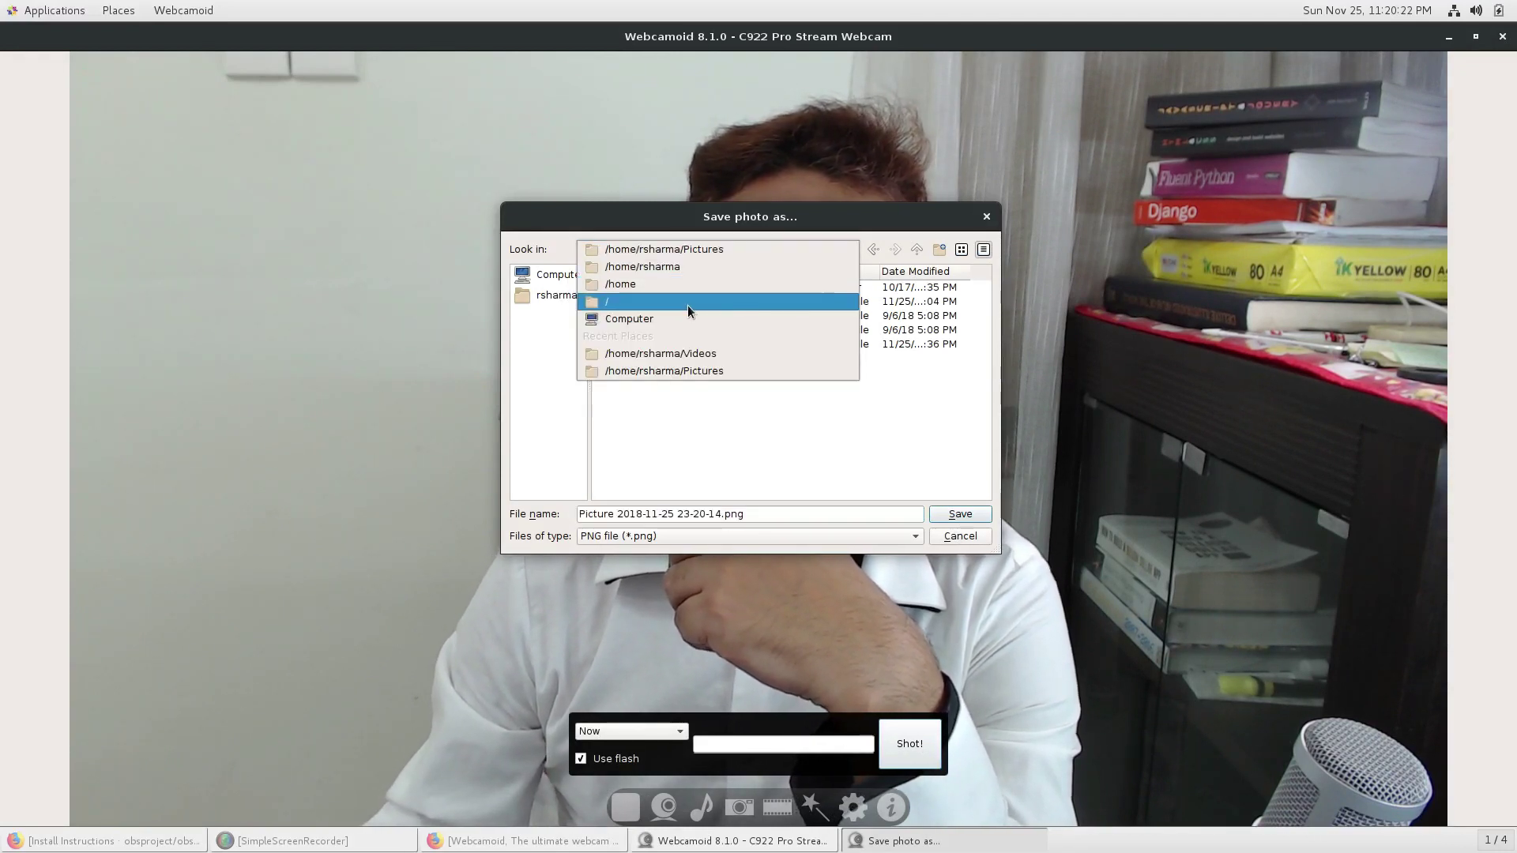
left_click(652, 285)
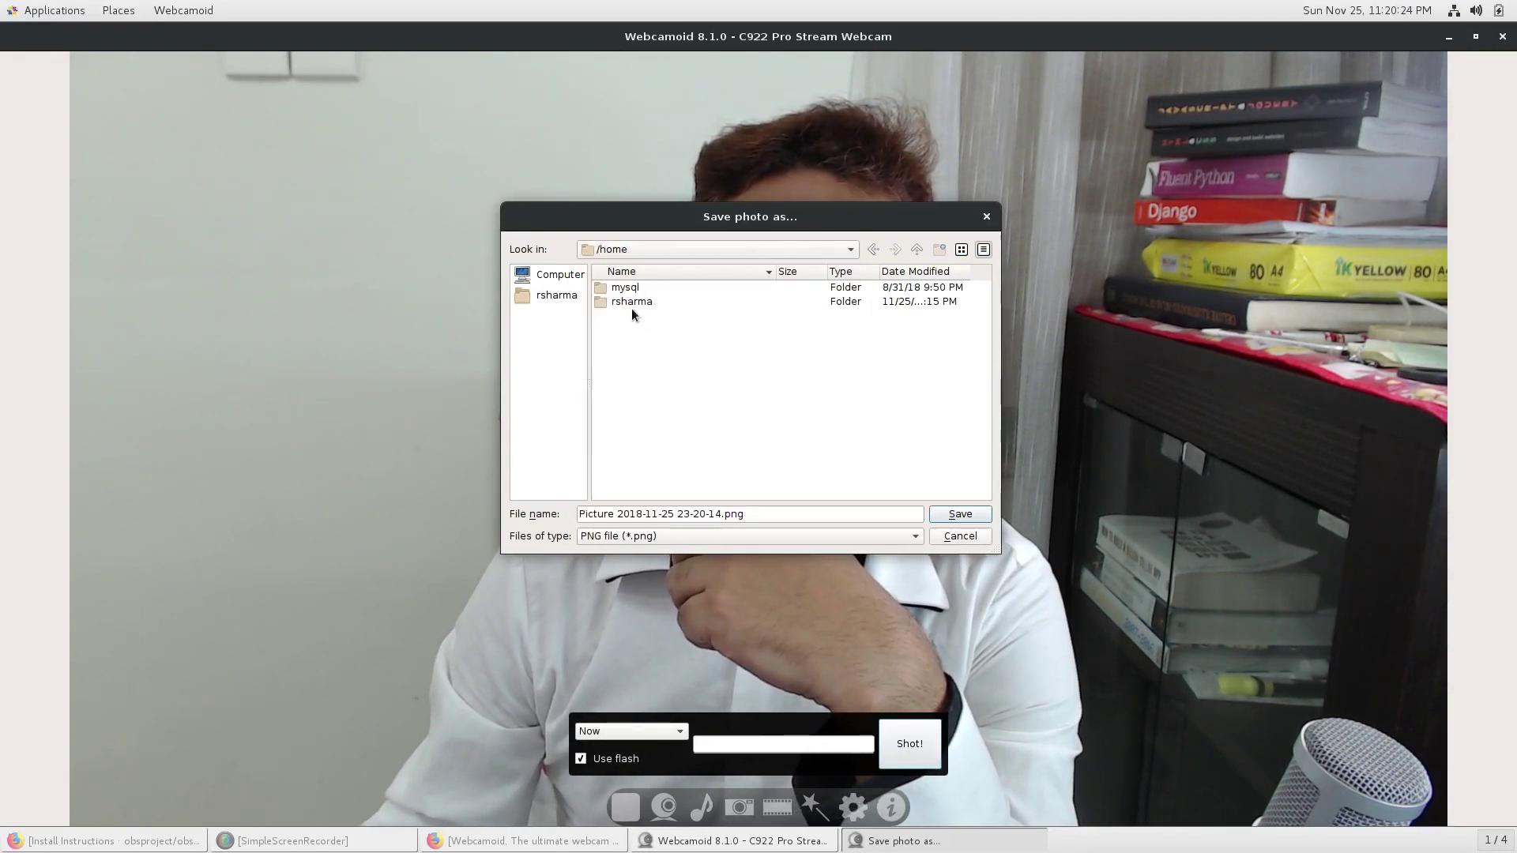
double_click(632, 308)
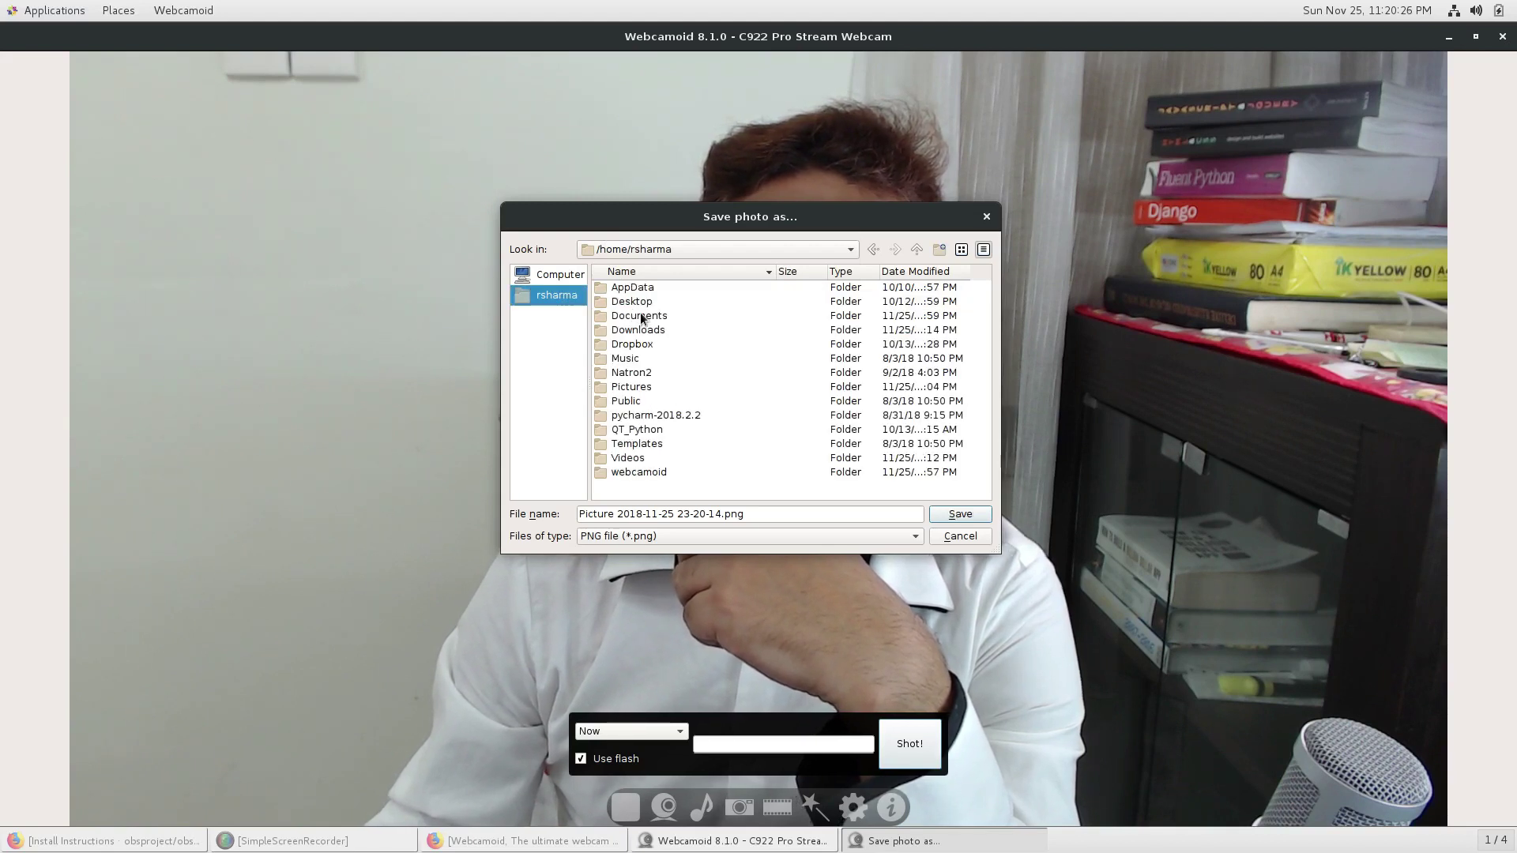
double_click(648, 316)
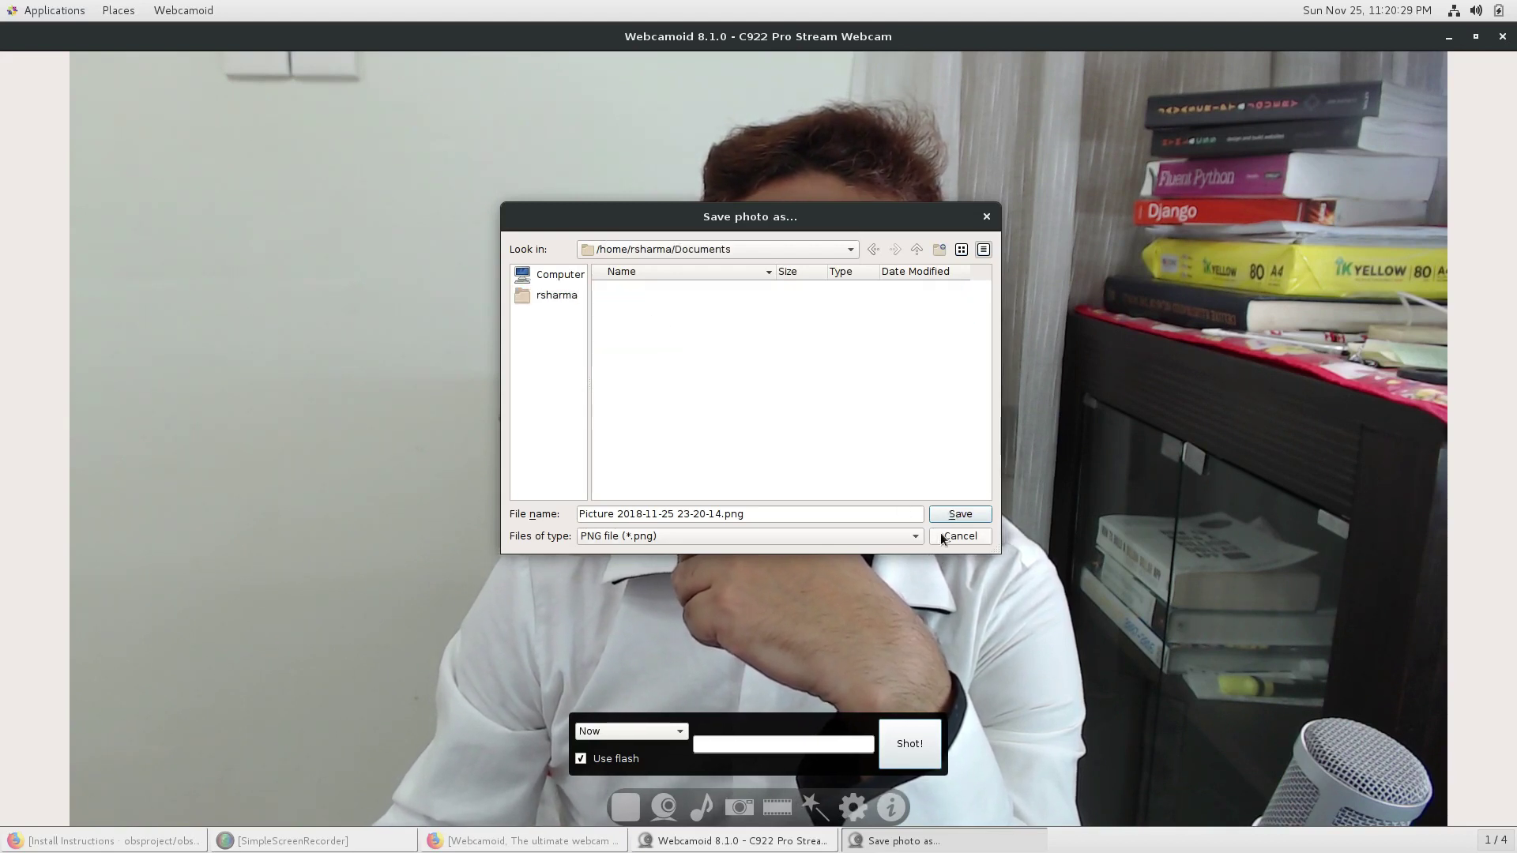
left_click(959, 514)
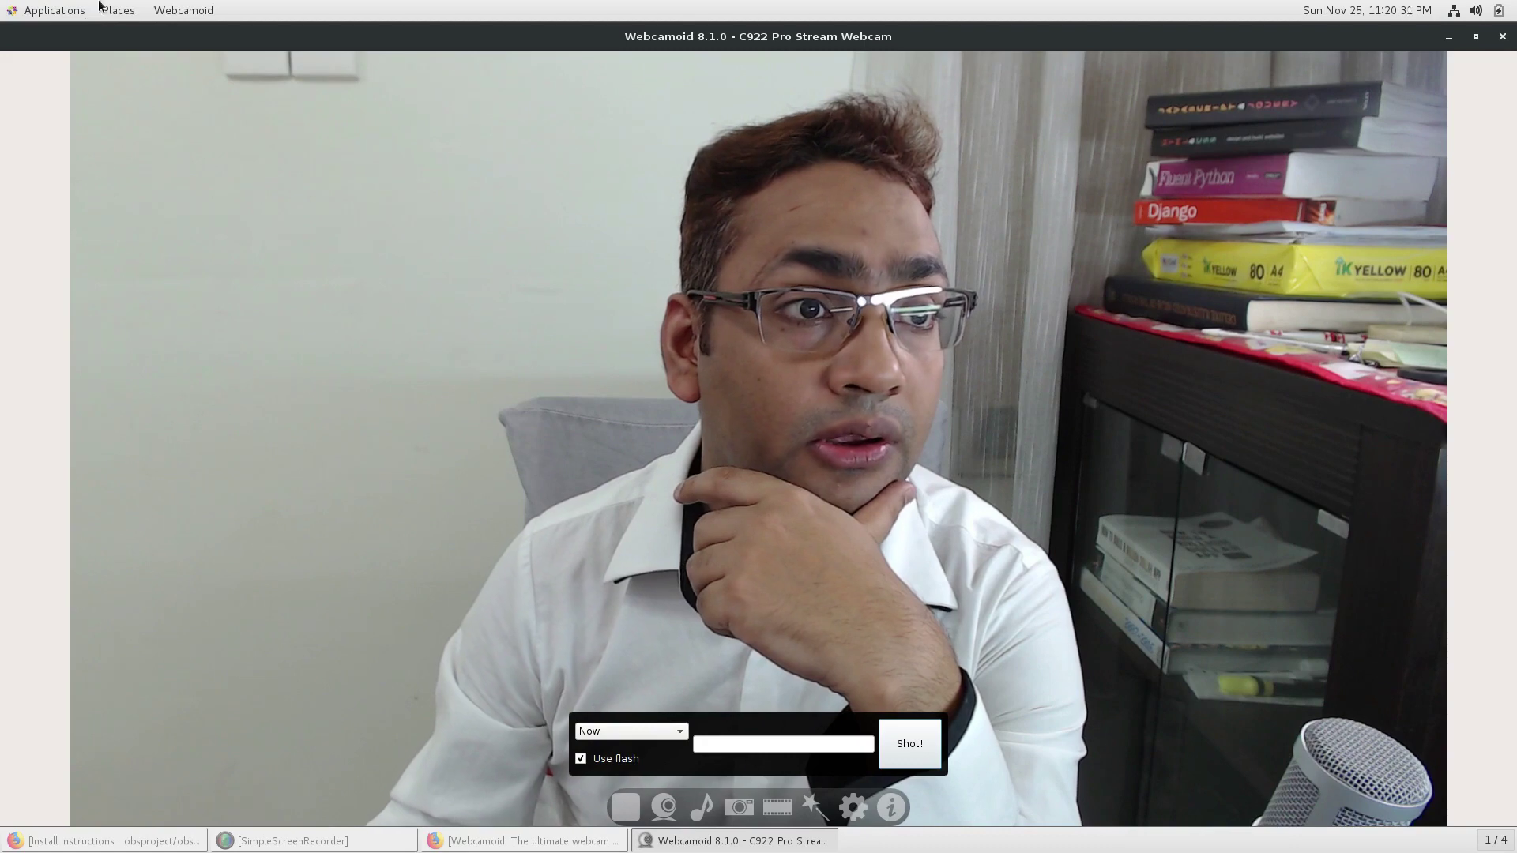
left_click(127, 14)
Step: View the saved 1920 × 1080 snapshot from Documents, then close the viewer and minimize the folder
left_click(201, 91)
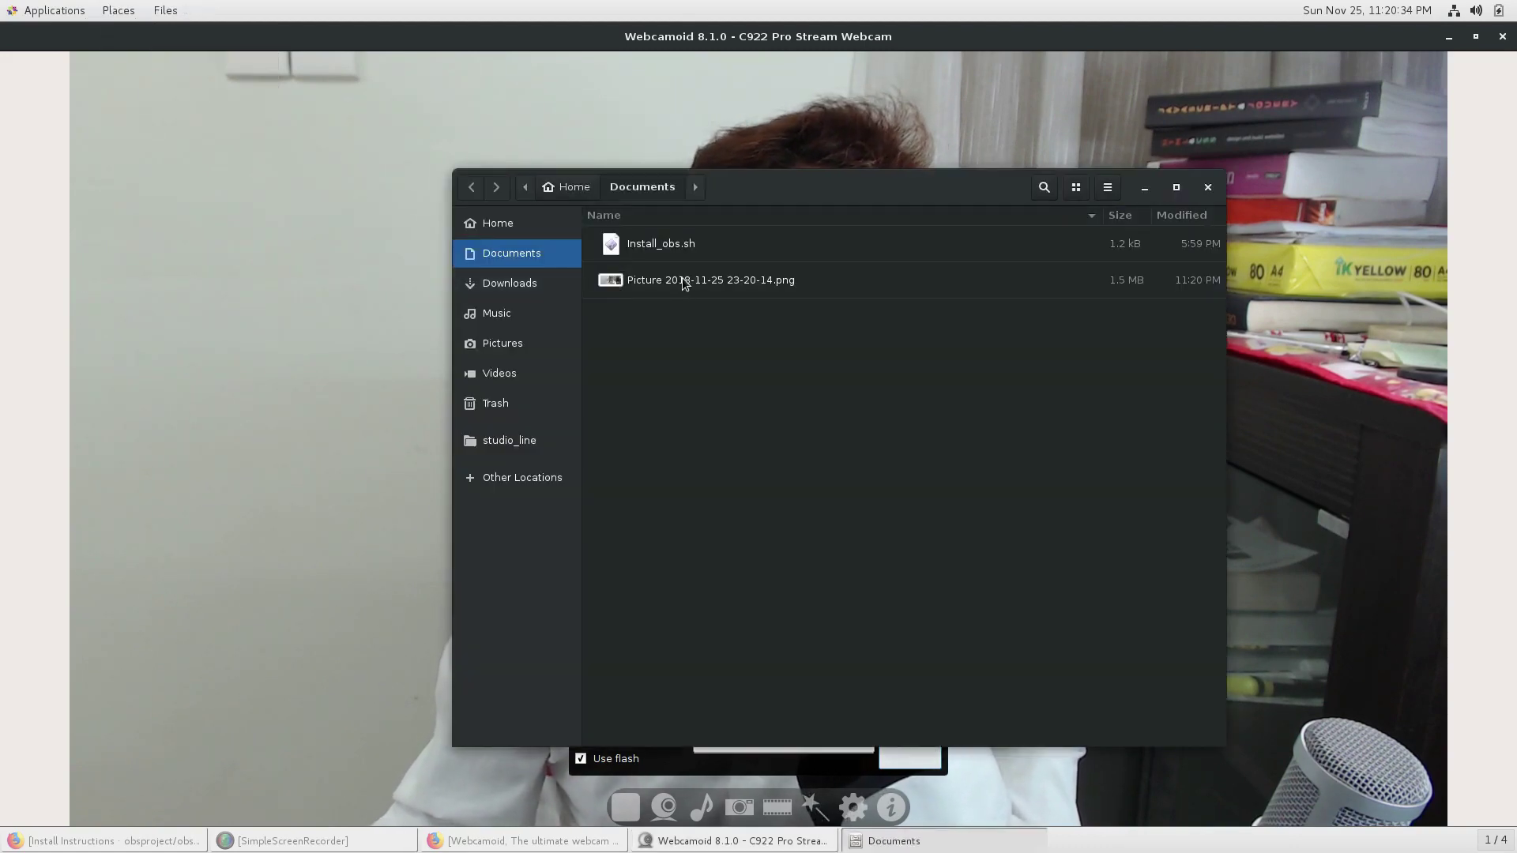
double_click(683, 282)
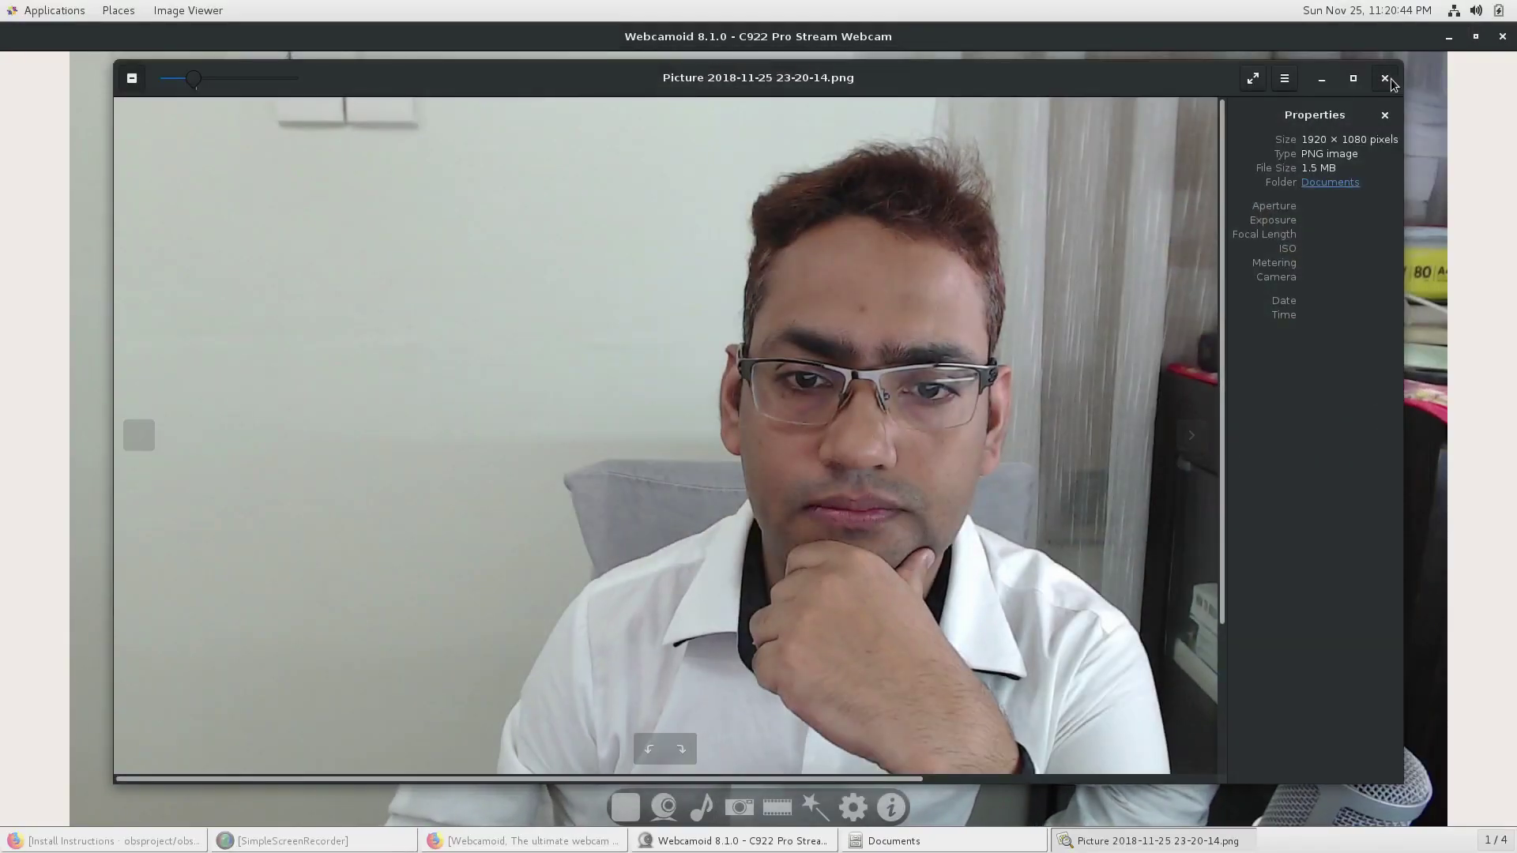
left_click(1386, 79)
left_click(1146, 188)
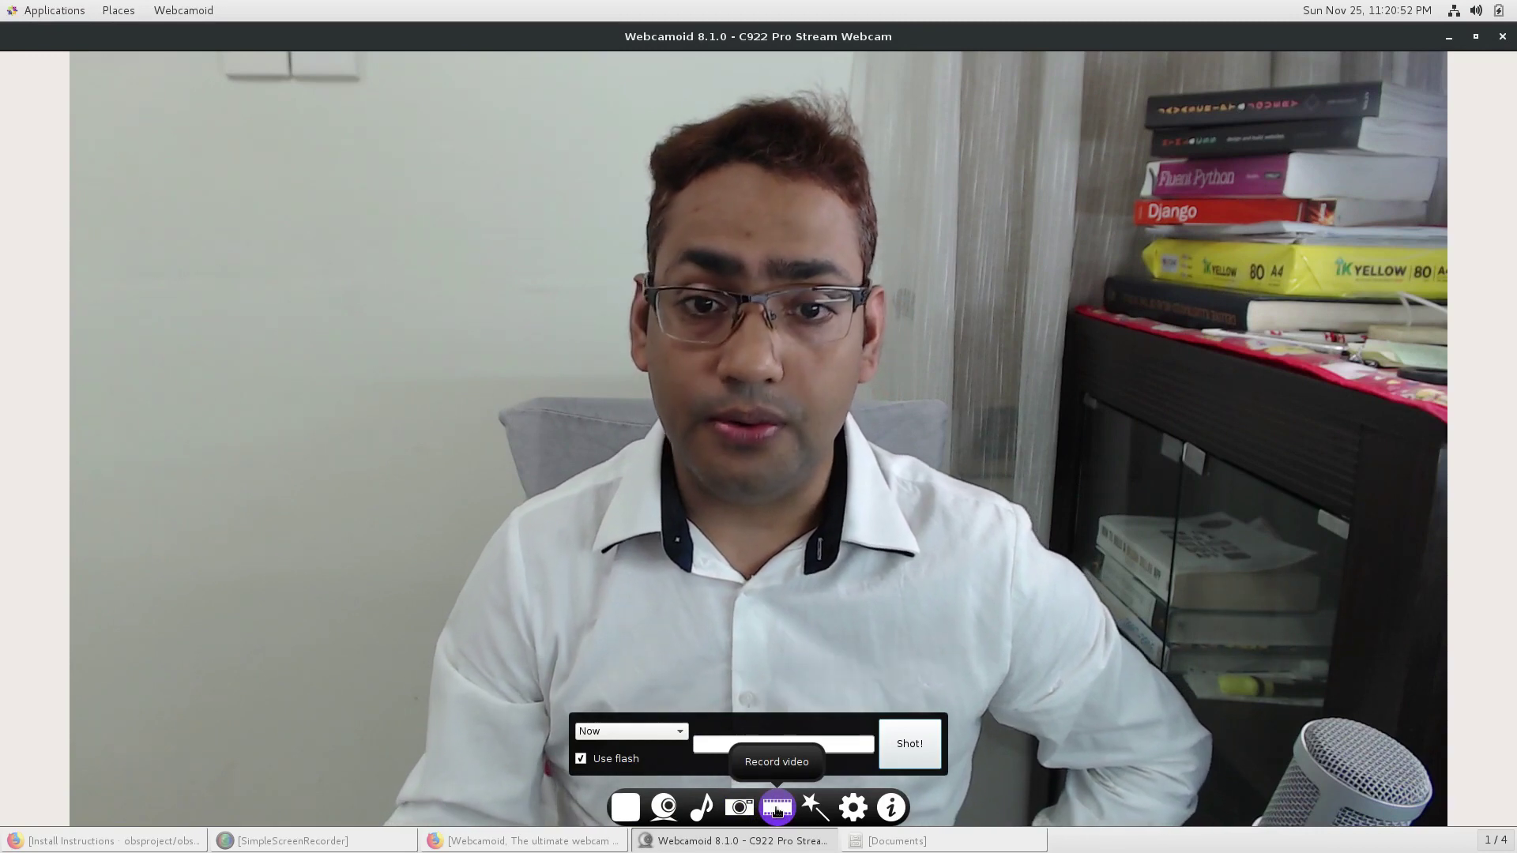
left_click(777, 811)
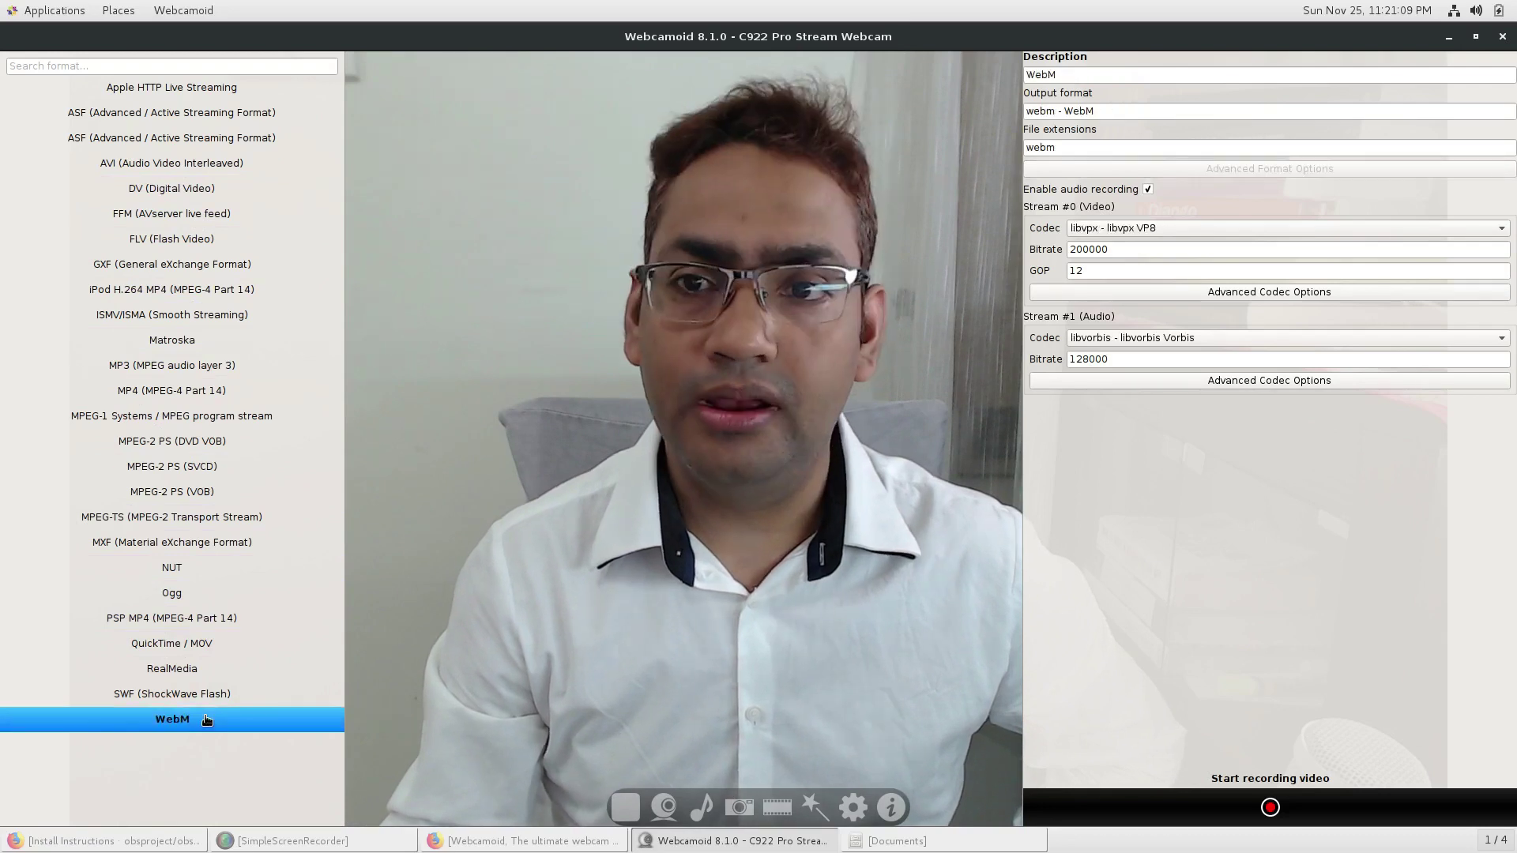
Step: Choose QuickTime / MOV as the recording format and inspect its video codec list
left_click(1149, 228)
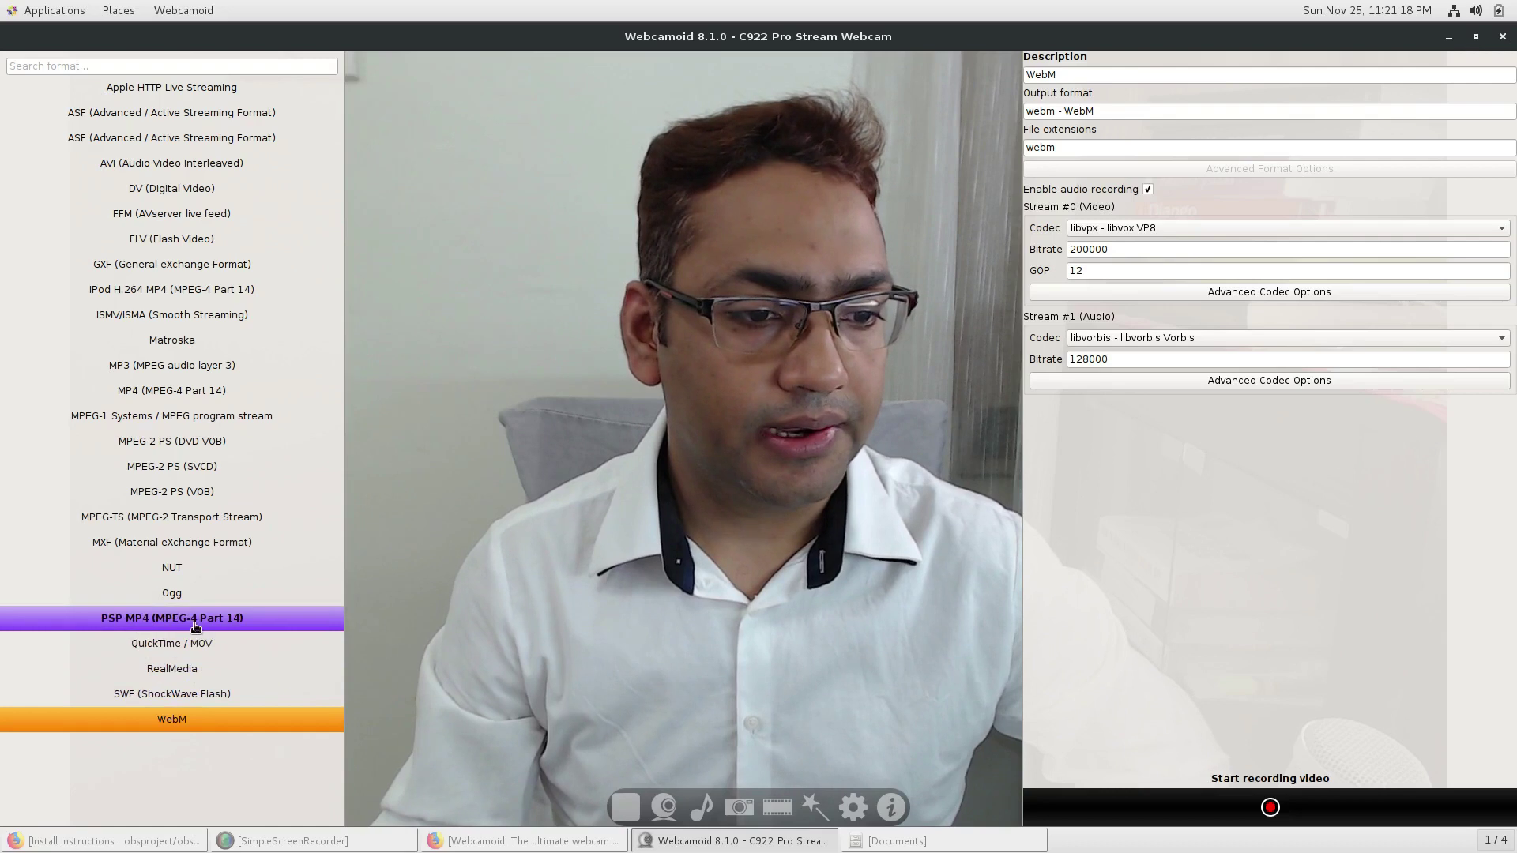
left_click(188, 655)
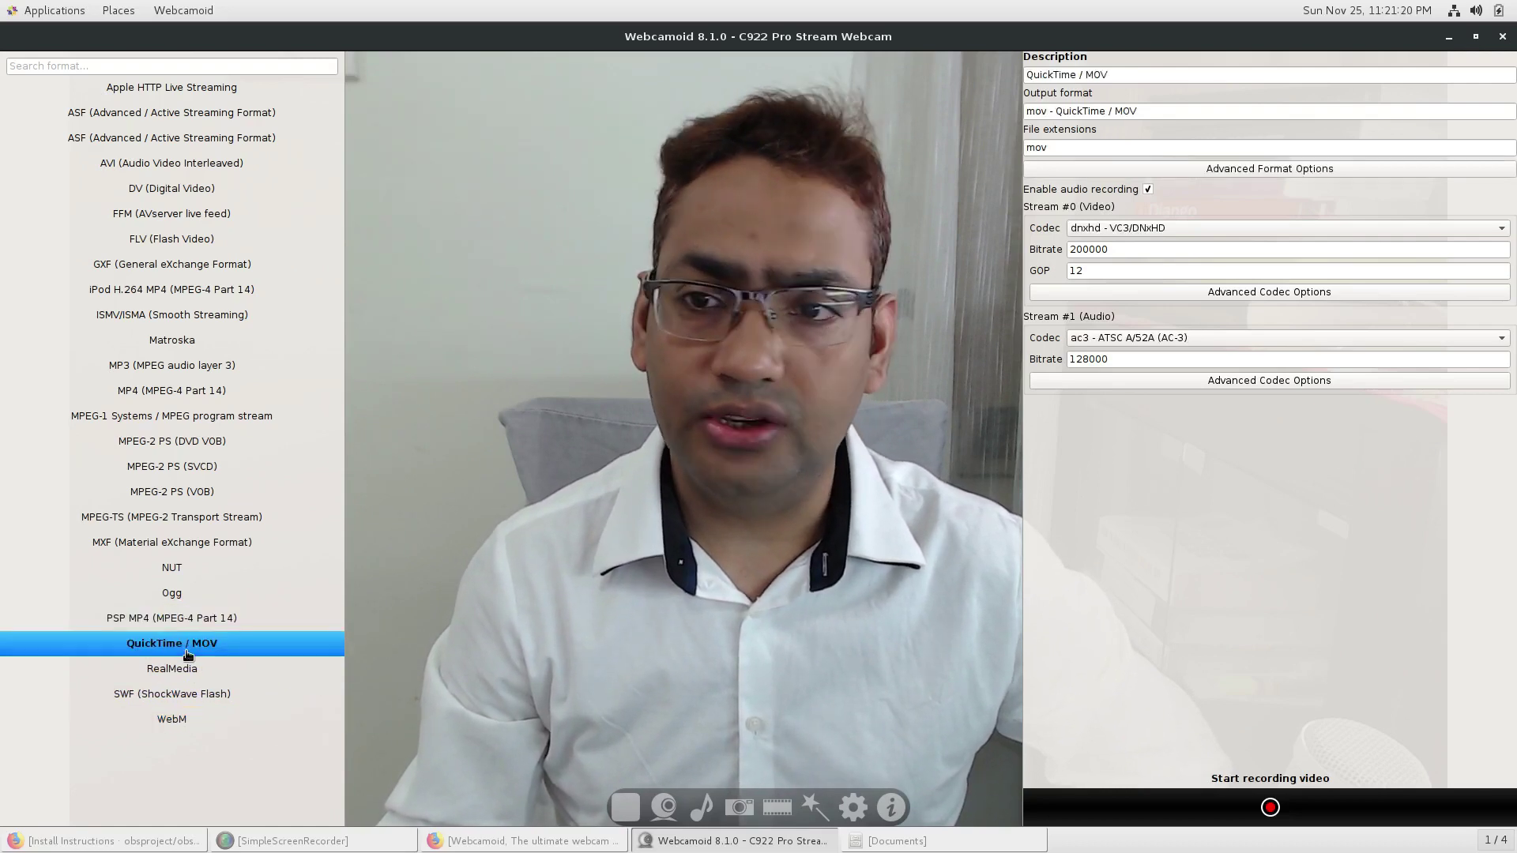
left_click(1198, 225)
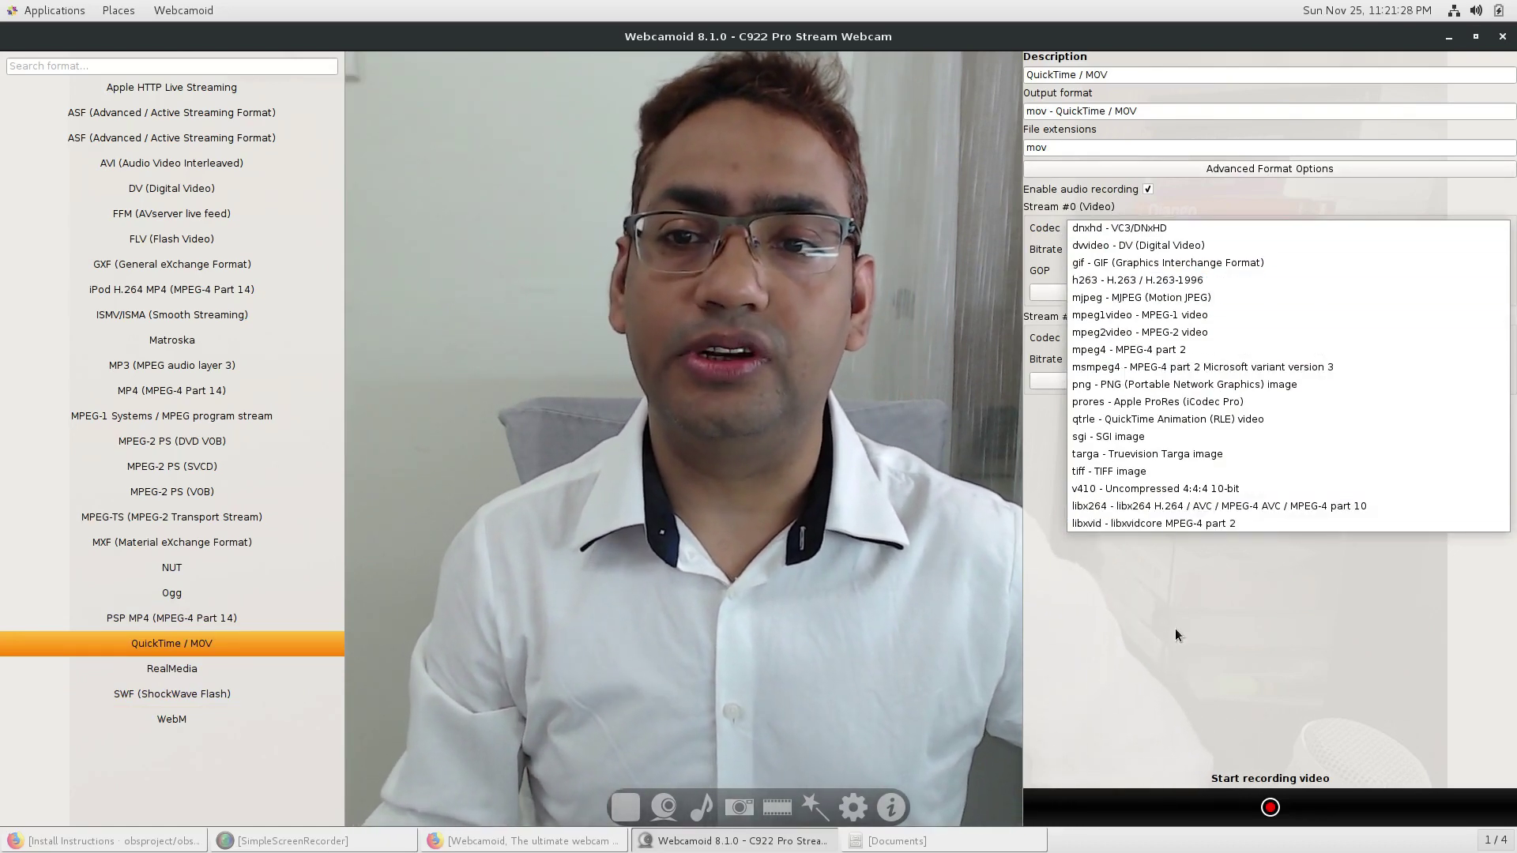
left_click(1174, 628)
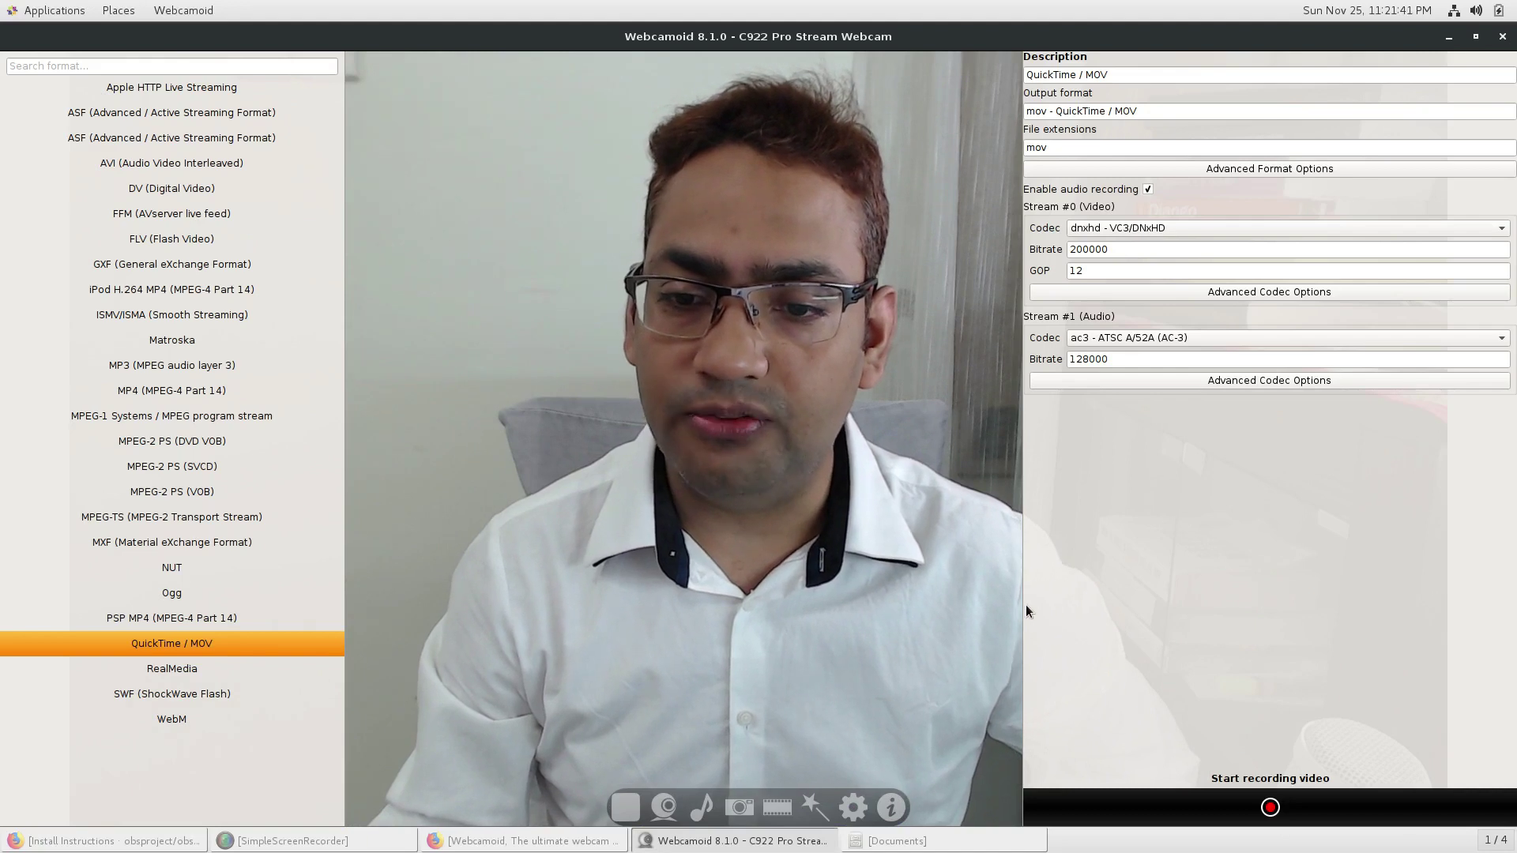
Step: Widen the webcam preview on both sides, then try and clear an 'mp4' format search
left_click_drag(1022, 602, 1302, 575)
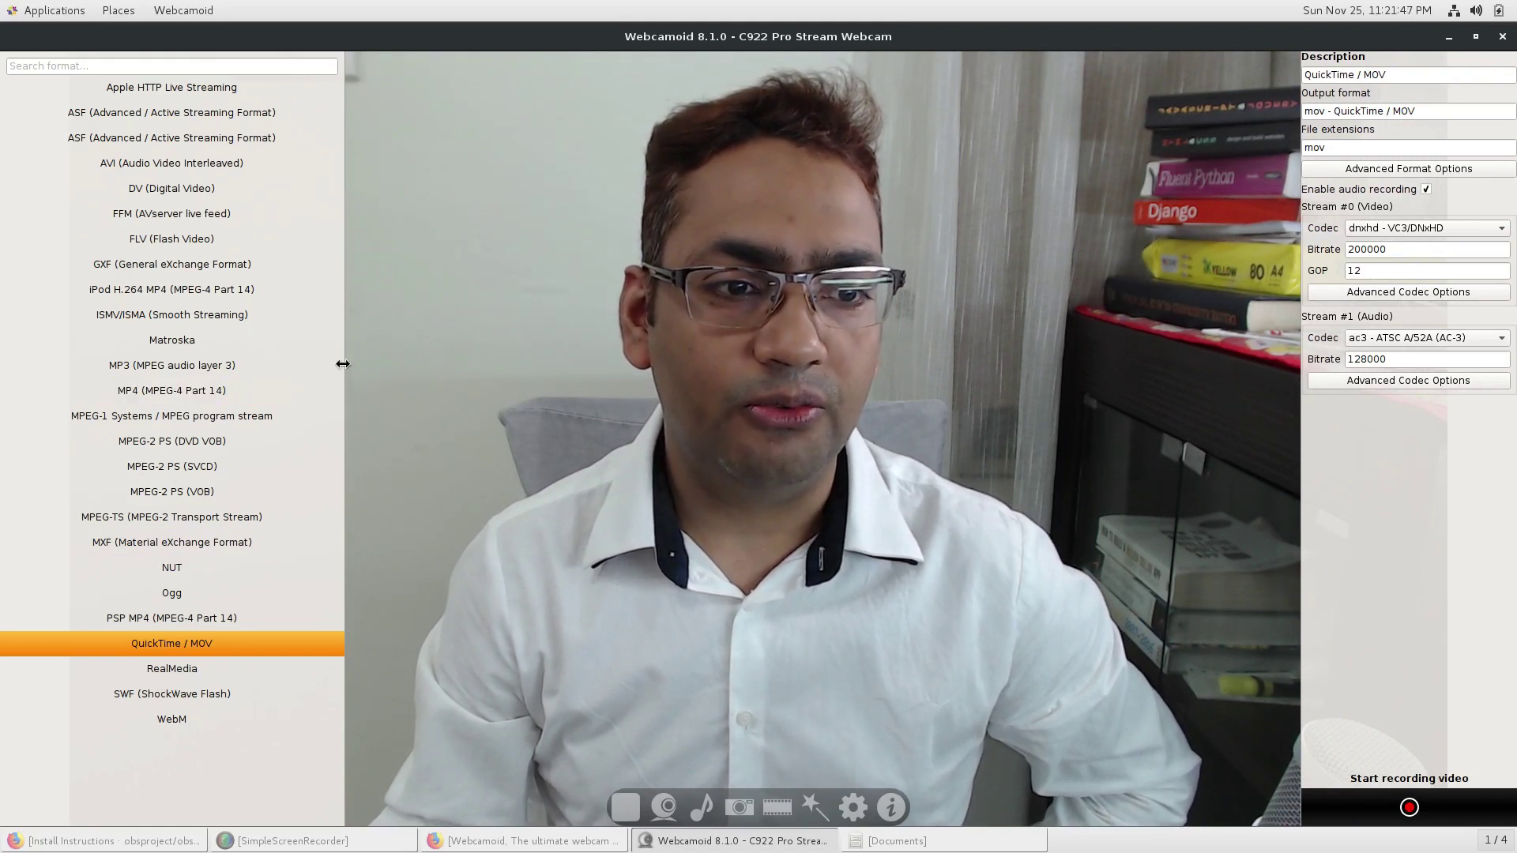
left_click_drag(342, 364, 251, 383)
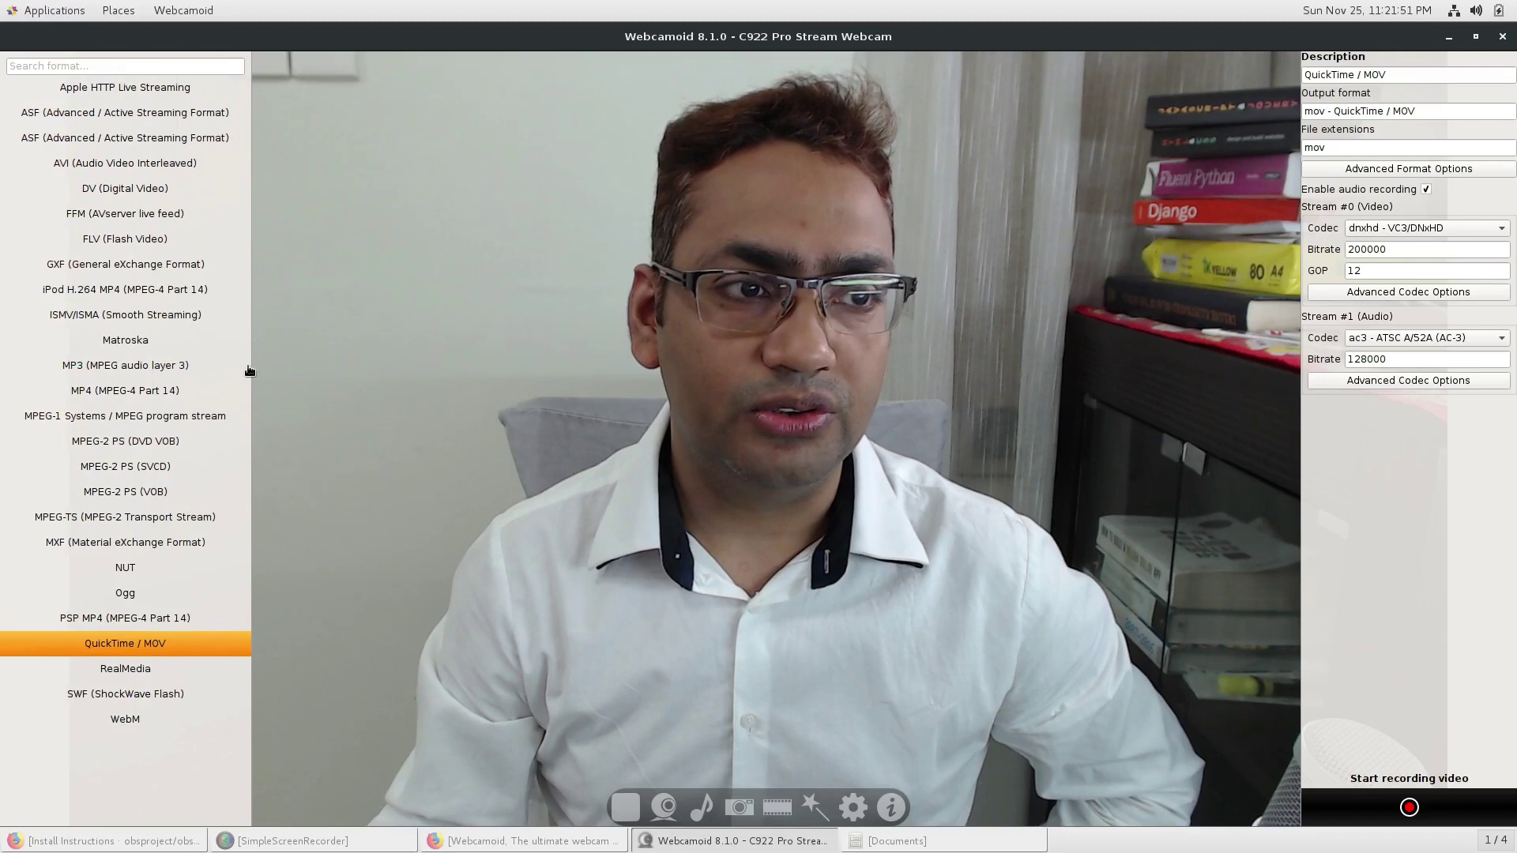
left_click(120, 65)
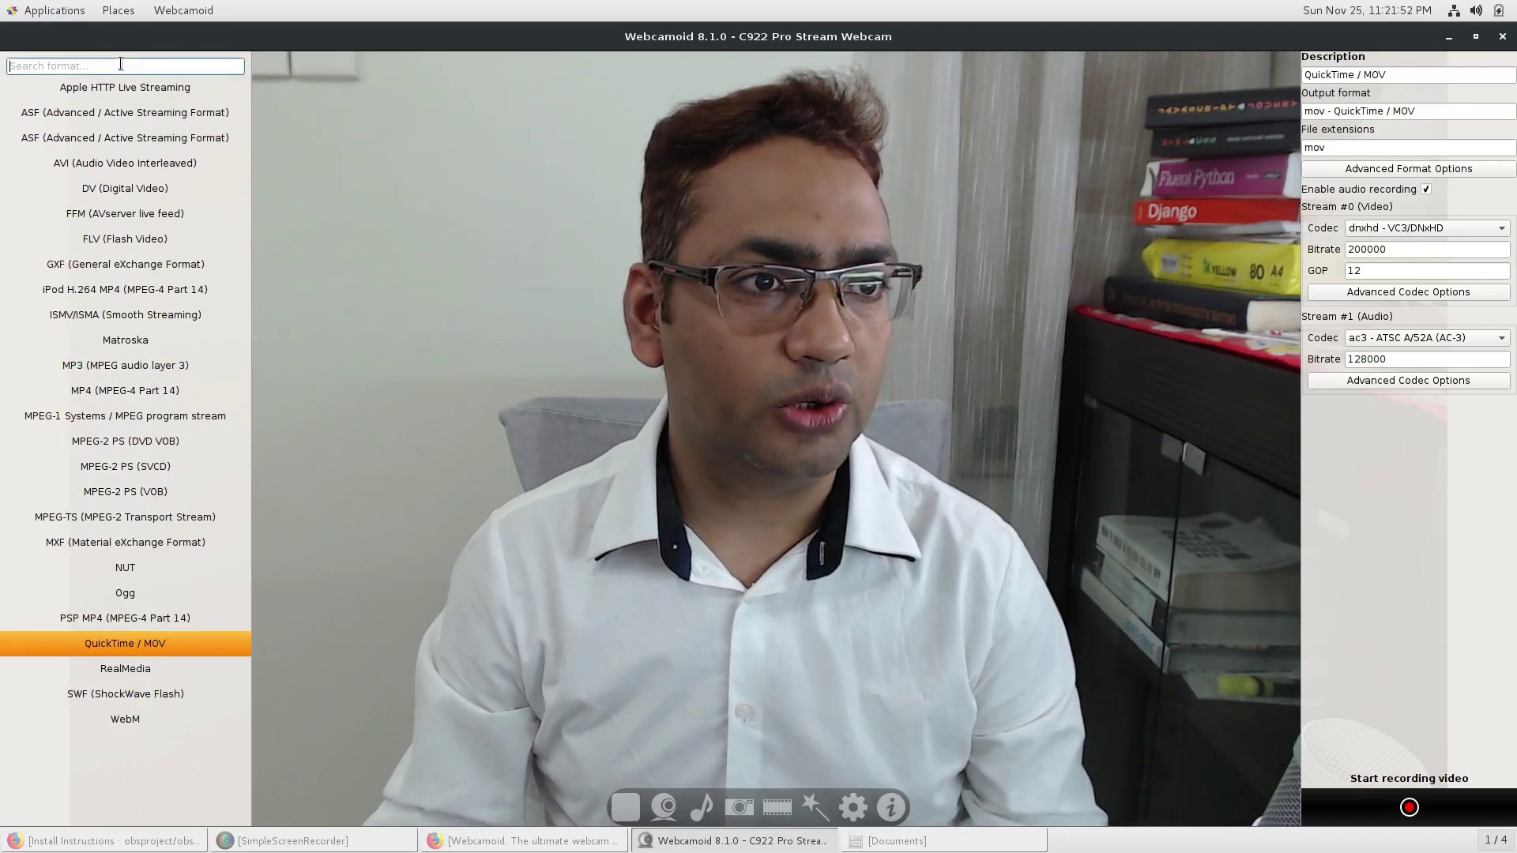
type("mp4")
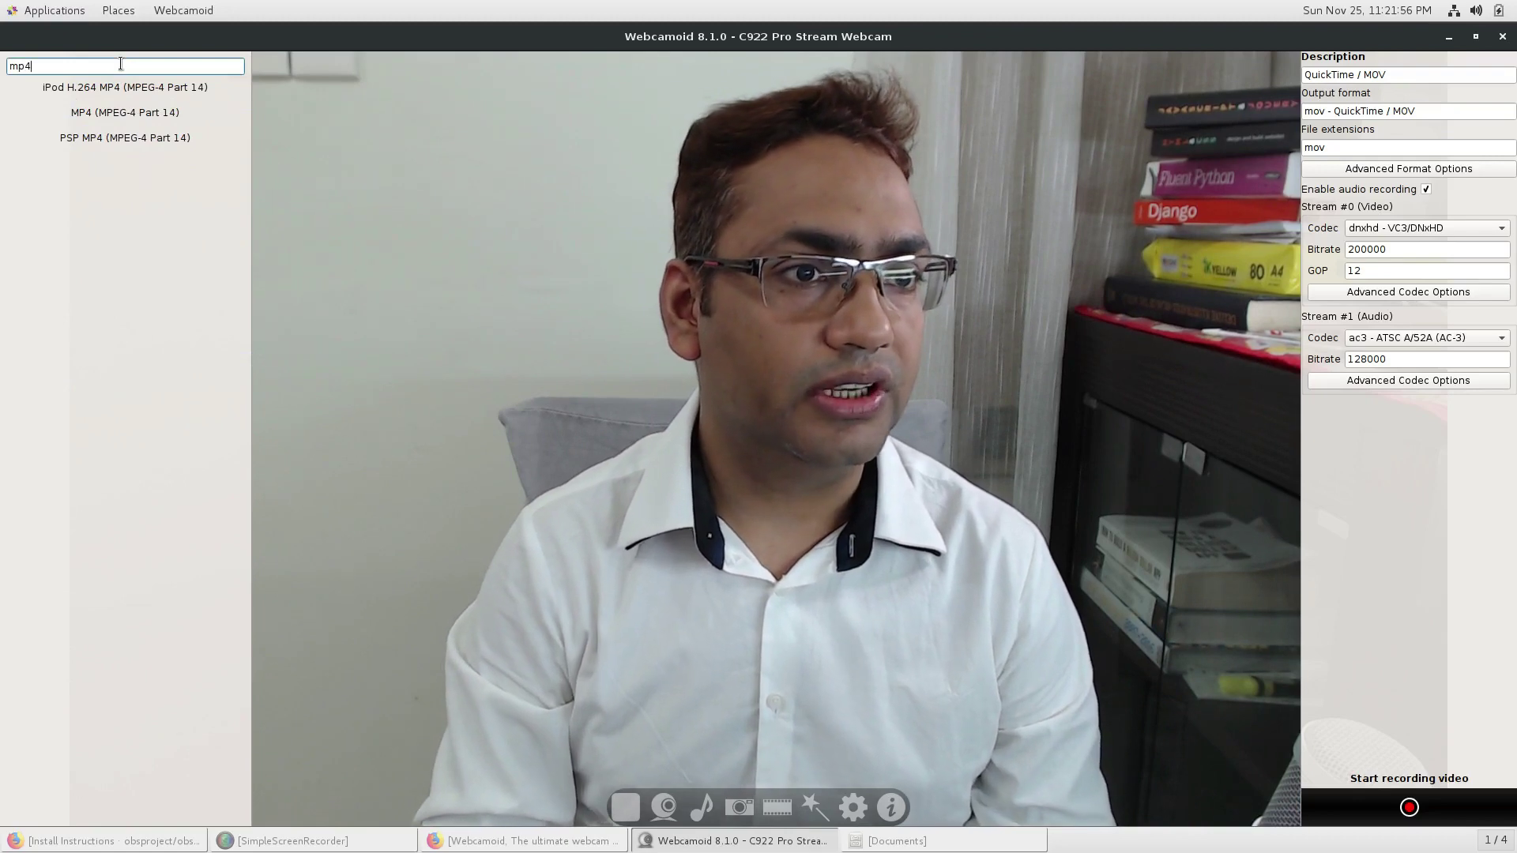
key("BackSpace")
key("BackSpace")
key("BackSpace")
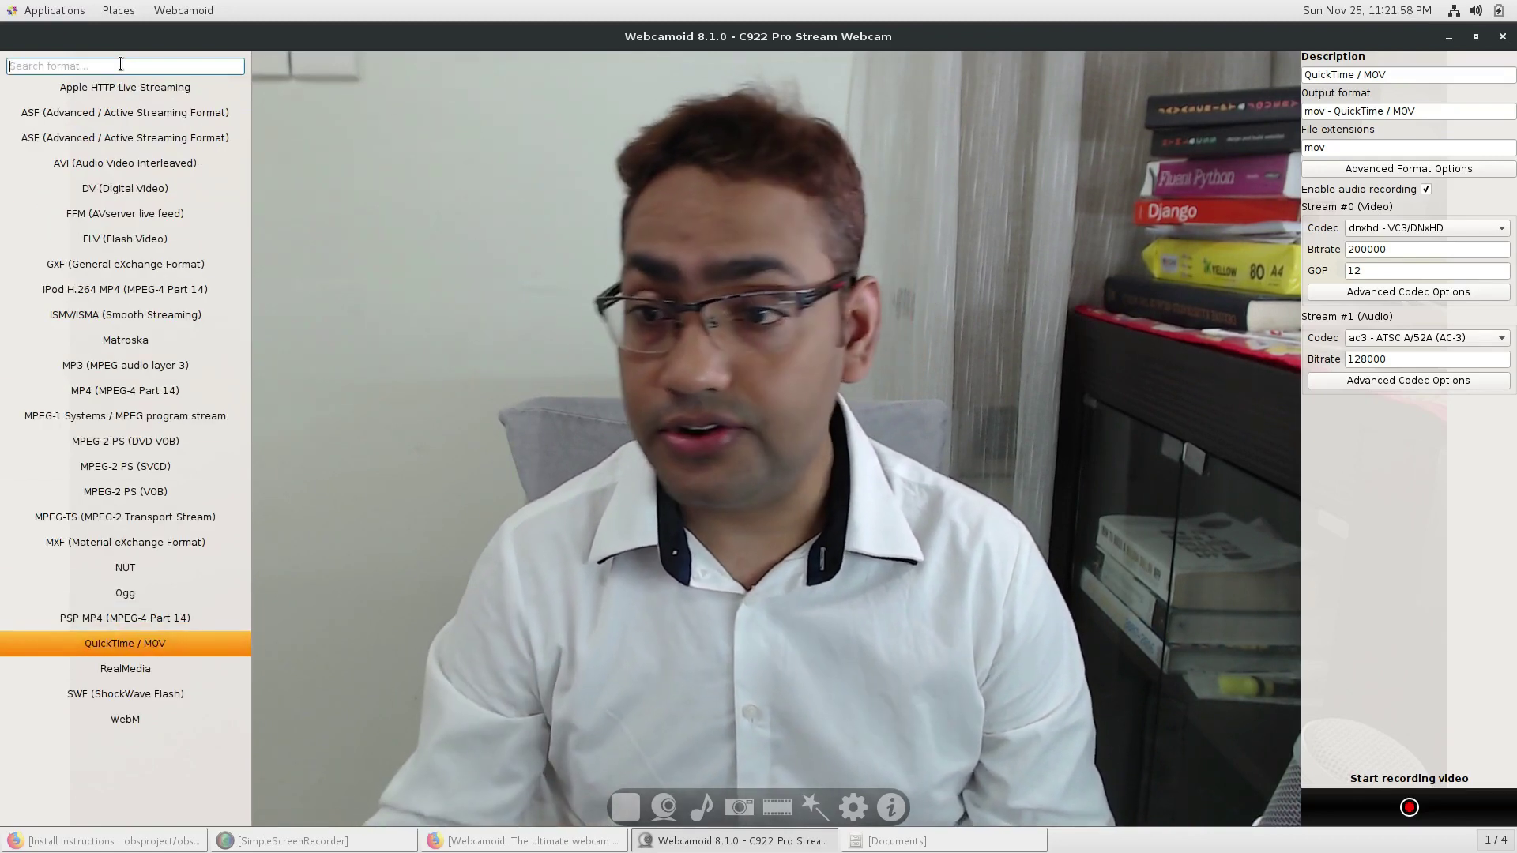
left_click(1410, 807)
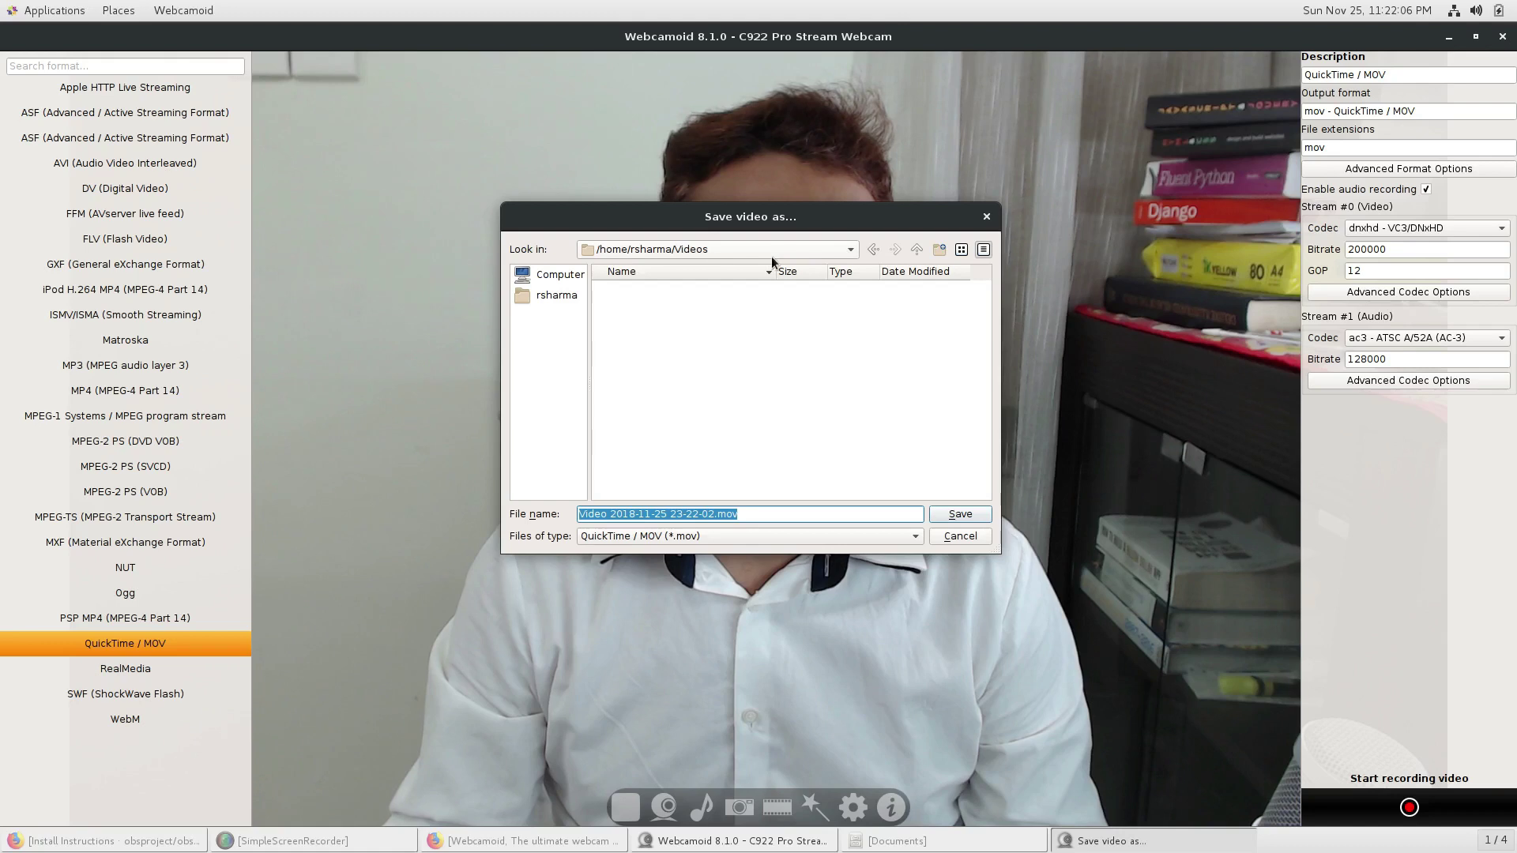
left_click(915, 249)
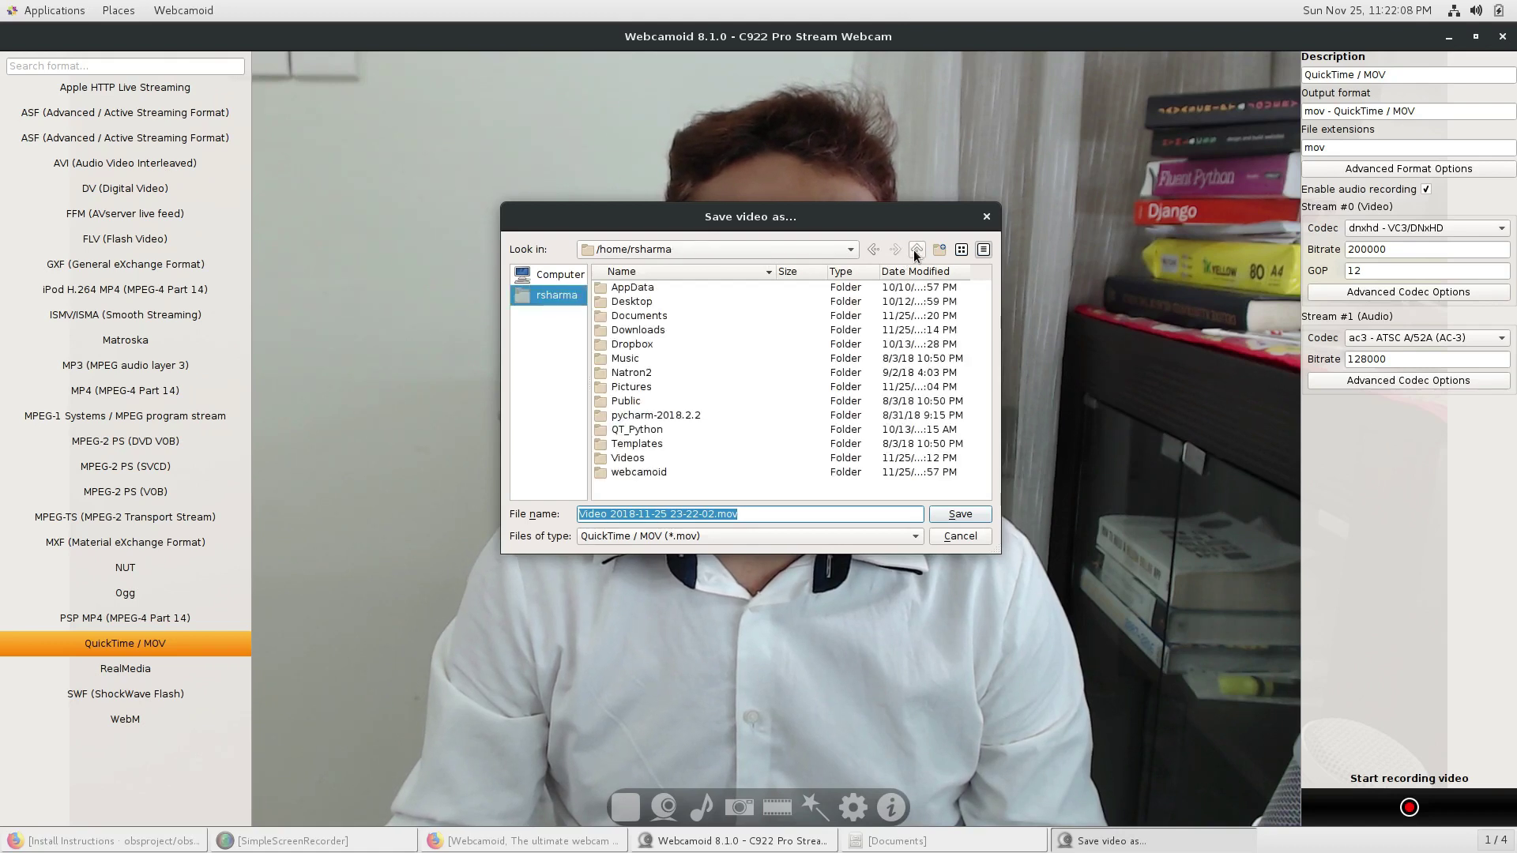
double_click(651, 317)
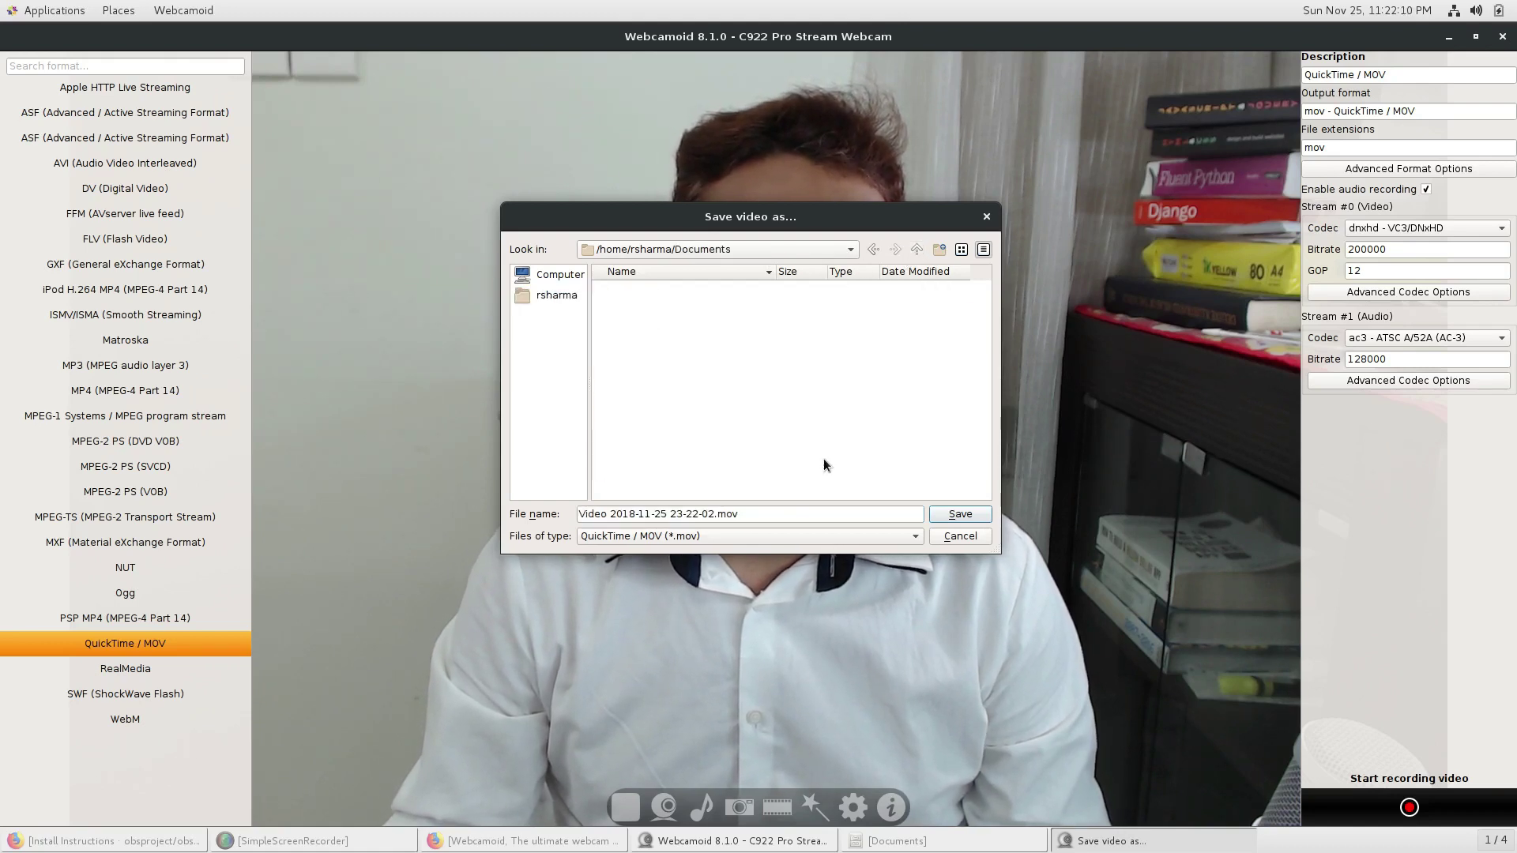
left_click(960, 512)
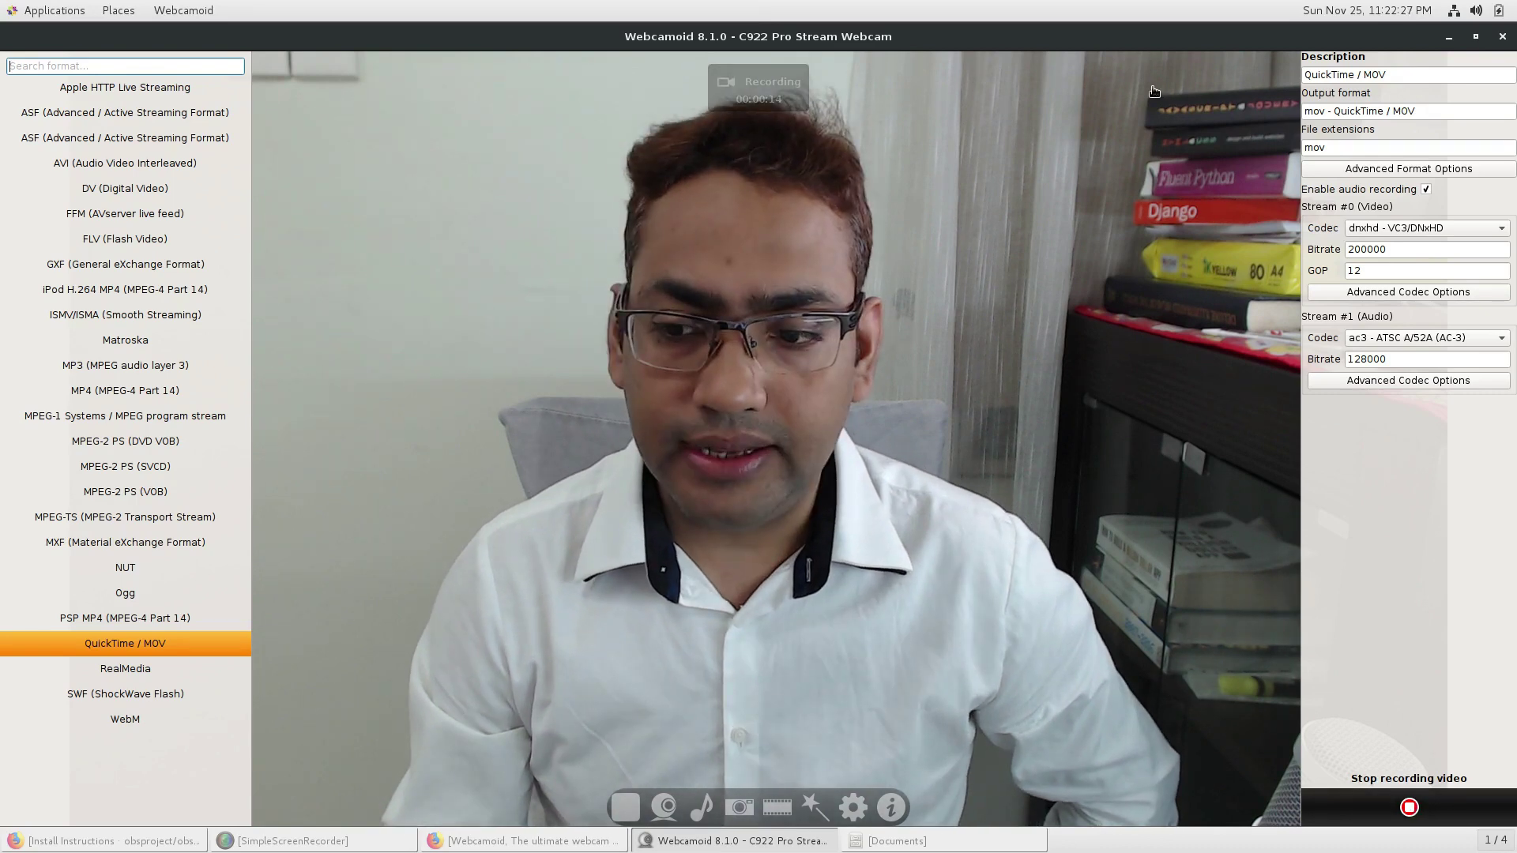
left_click(1409, 806)
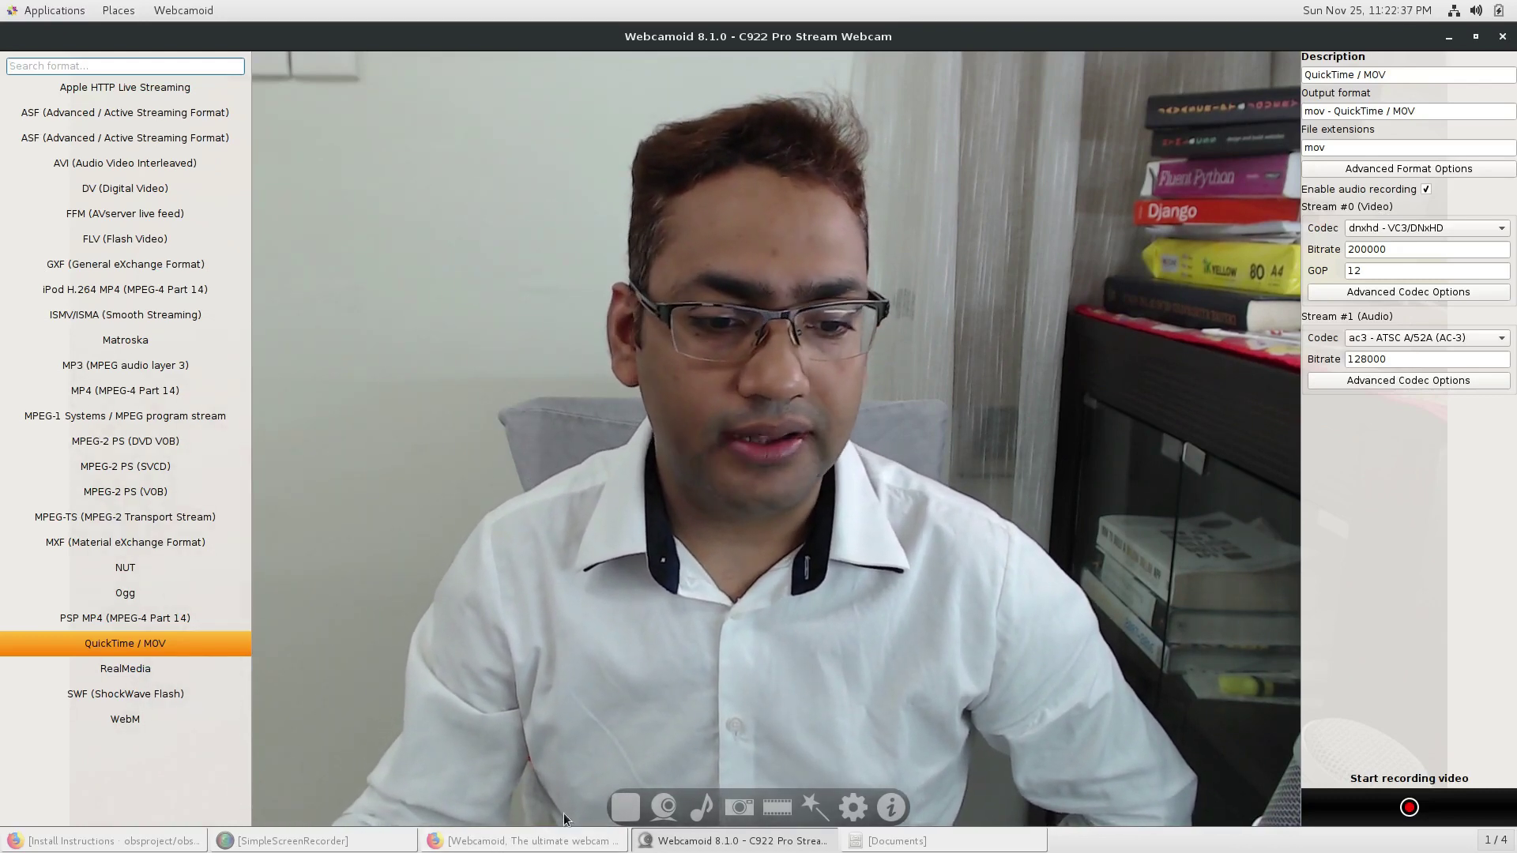
left_click(895, 841)
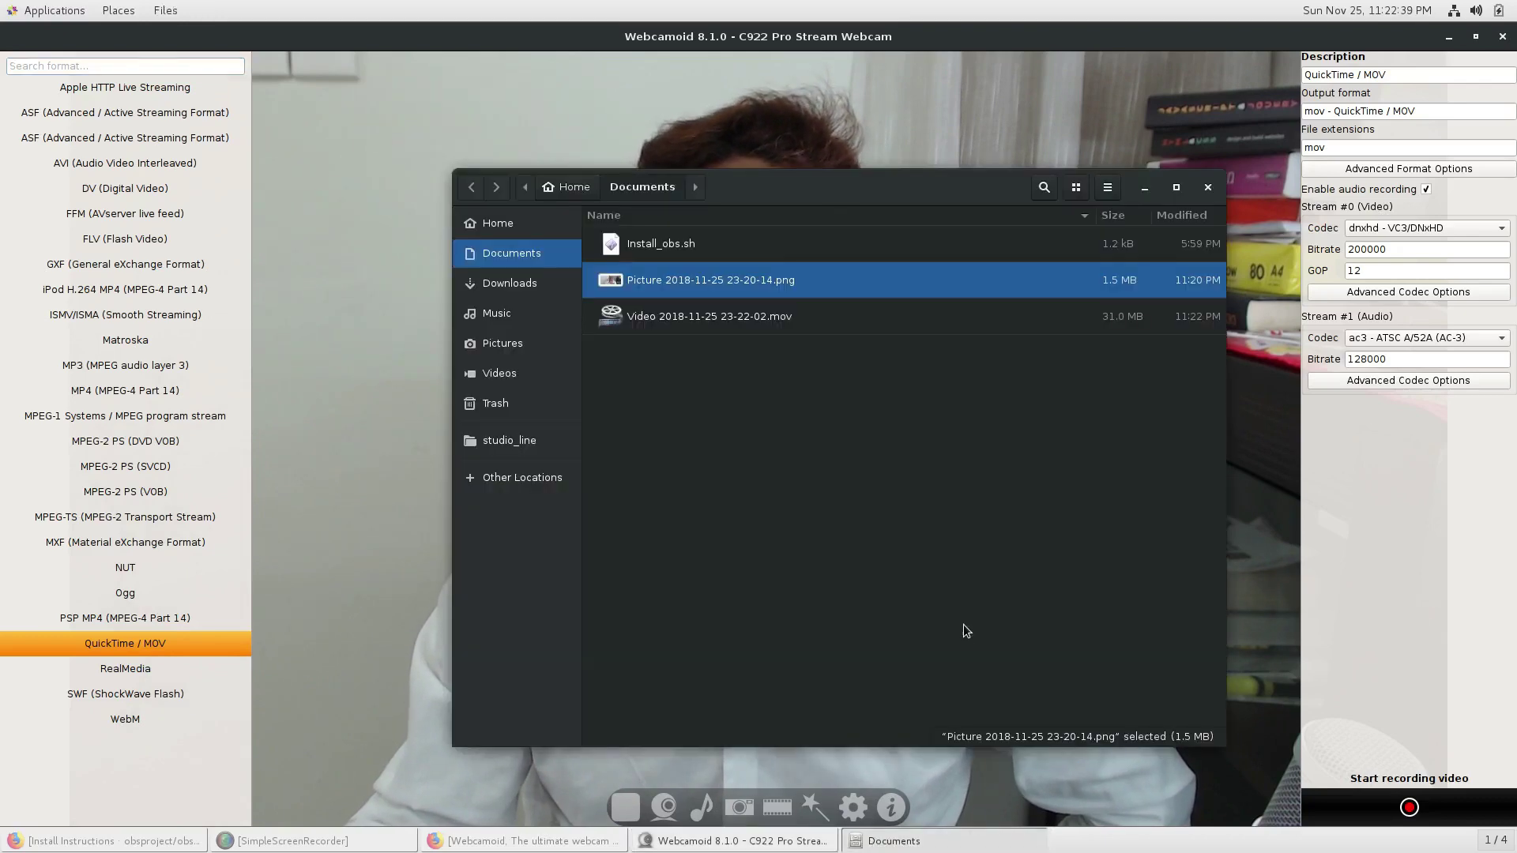
left_click(722, 318)
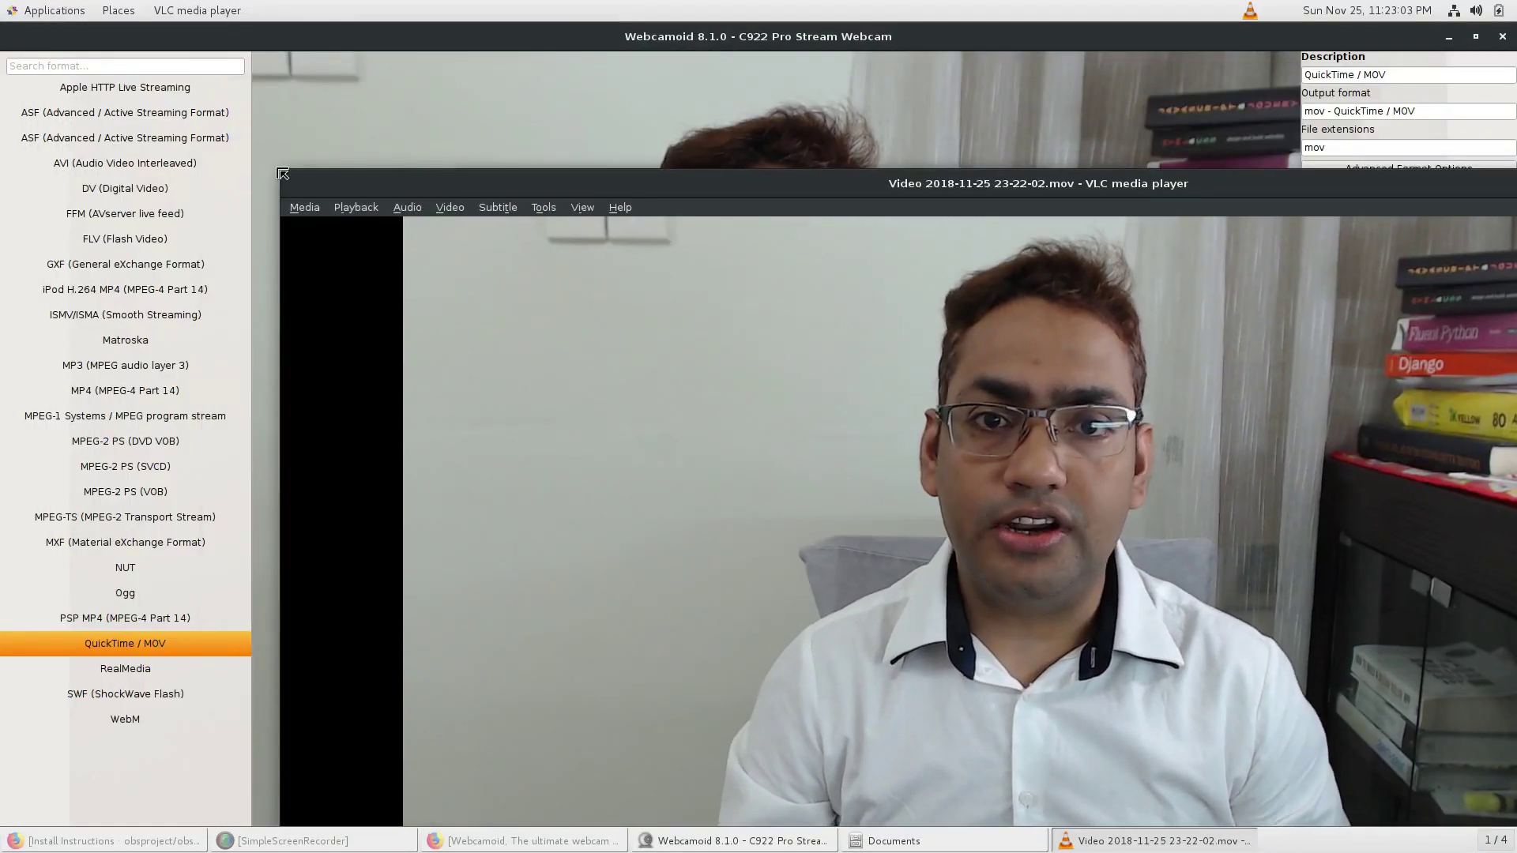
Step: Close the Documents window, briefly maximize and restore VLC, then close the player
left_click_drag(282, 173, 1276, 676)
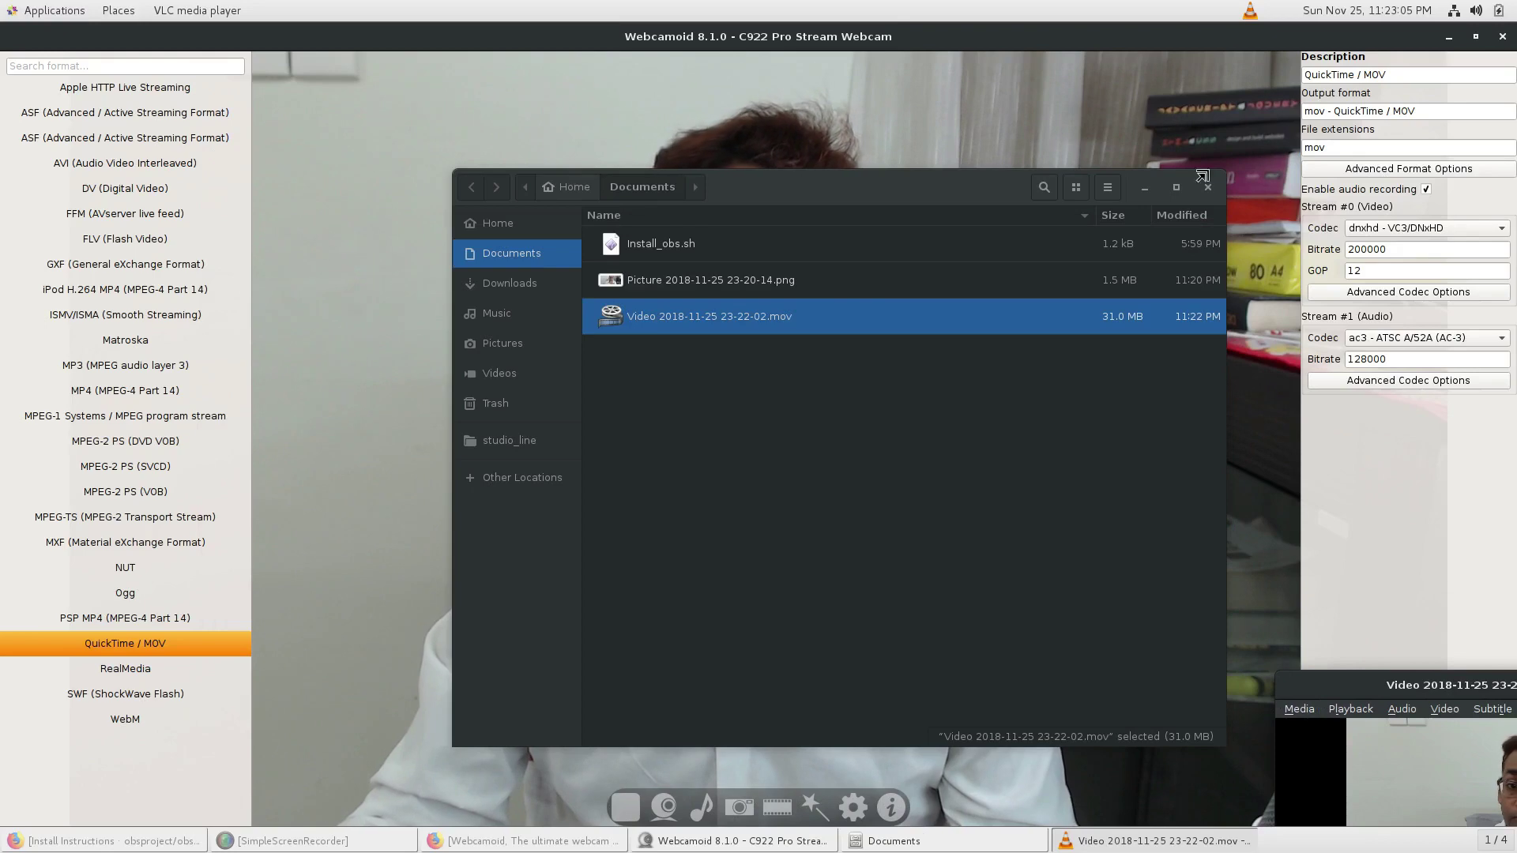
left_click(1206, 190)
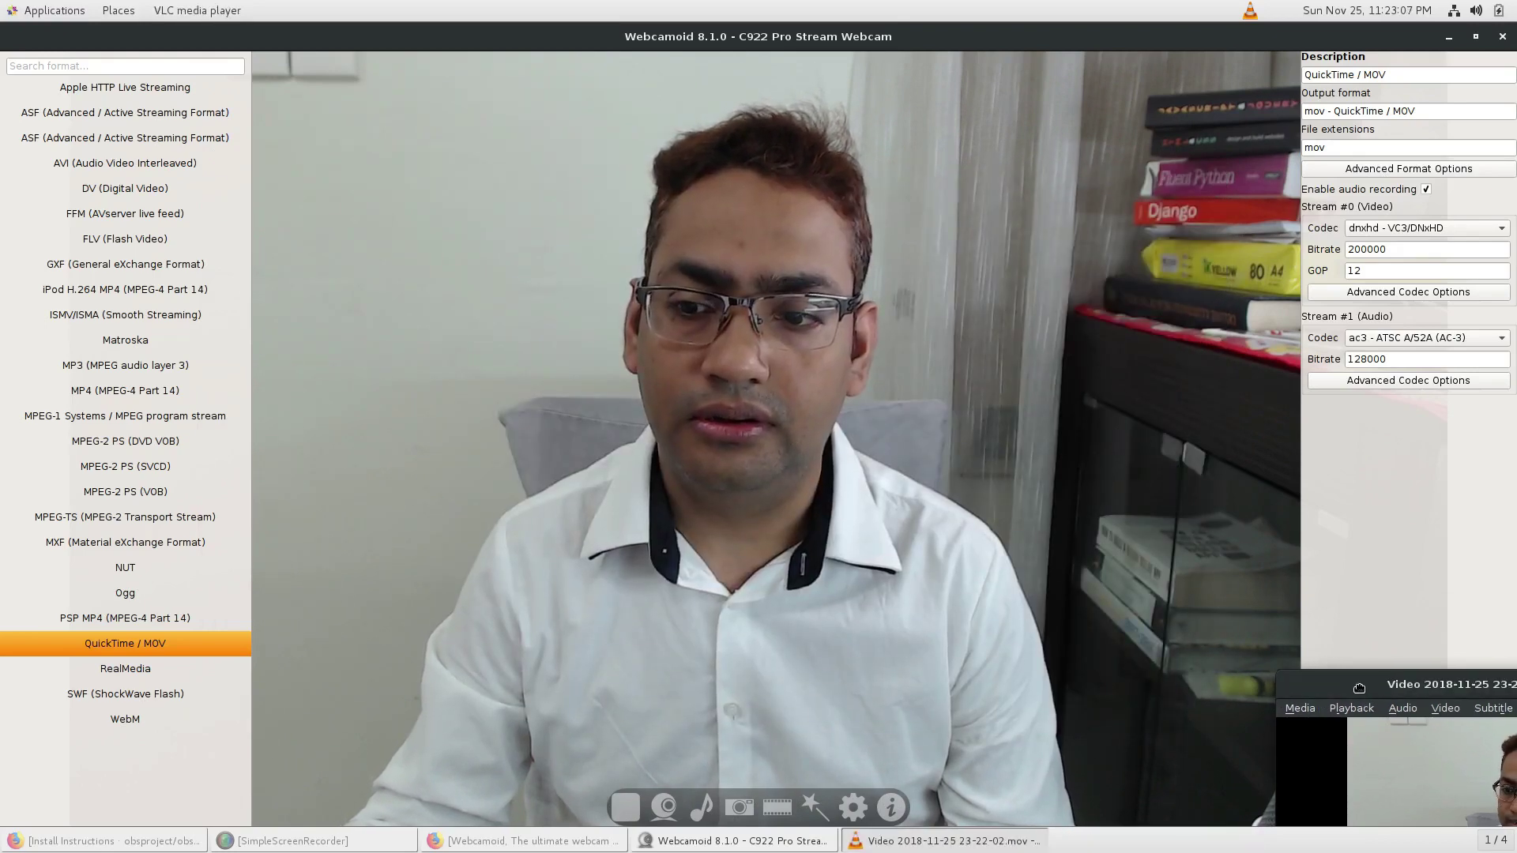
left_click_drag(1359, 688, 1033, 58)
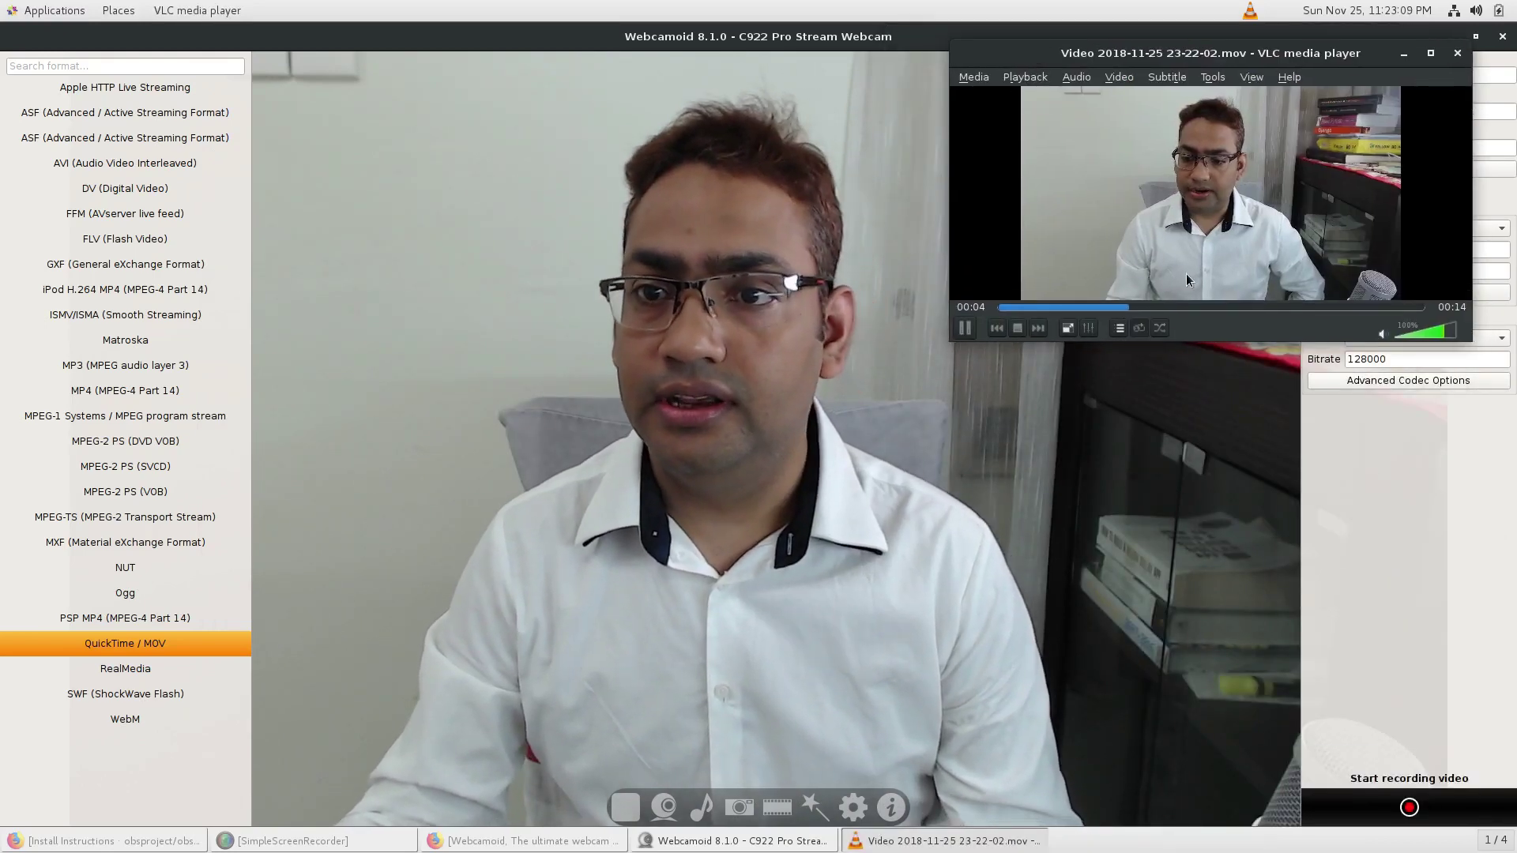
double_click(1187, 274)
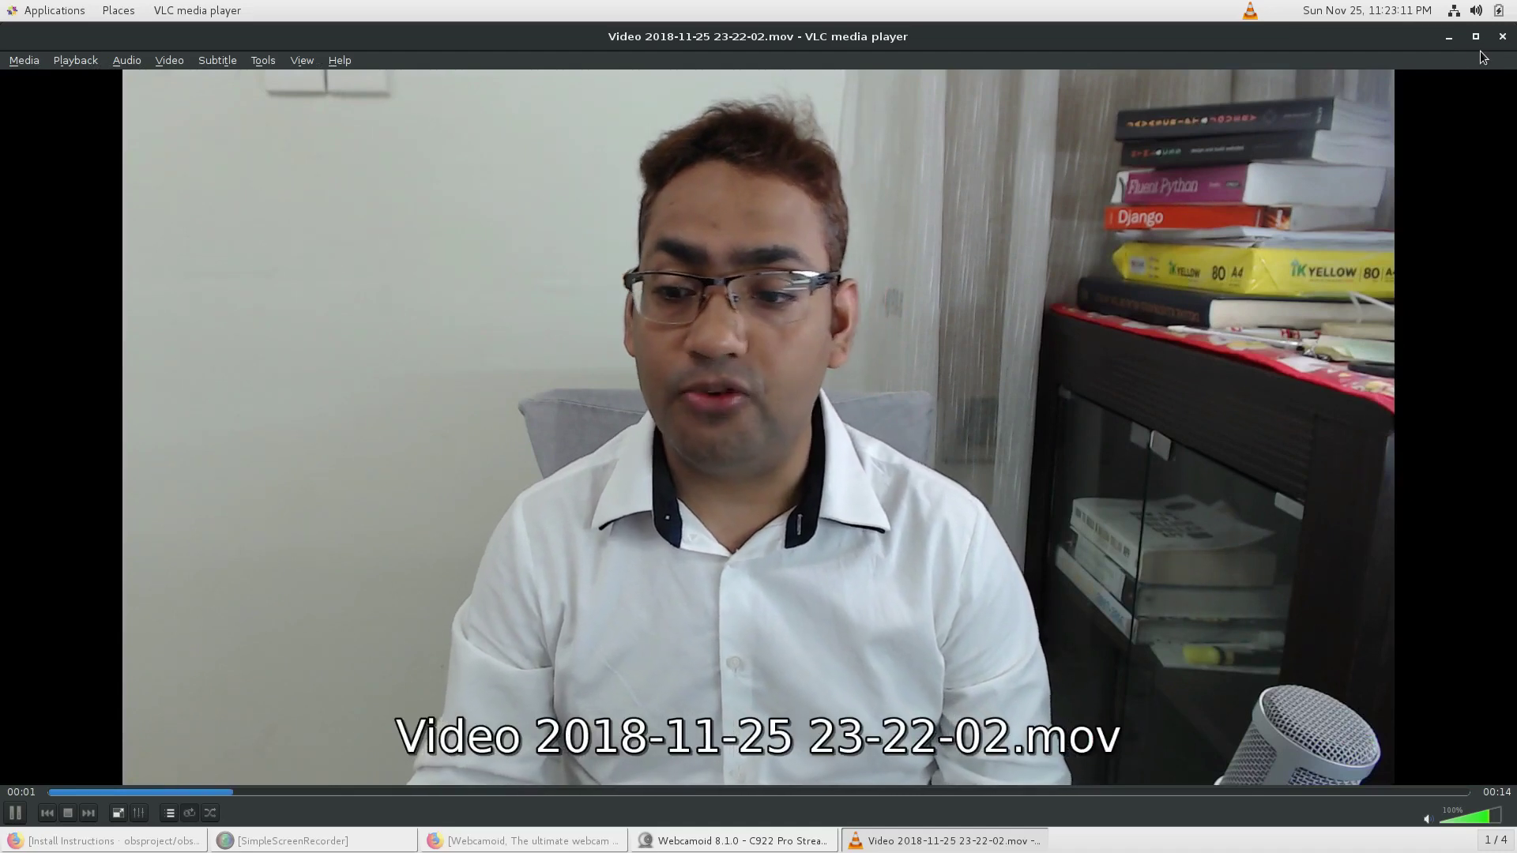
left_click_drag(84, 38, 941, 520)
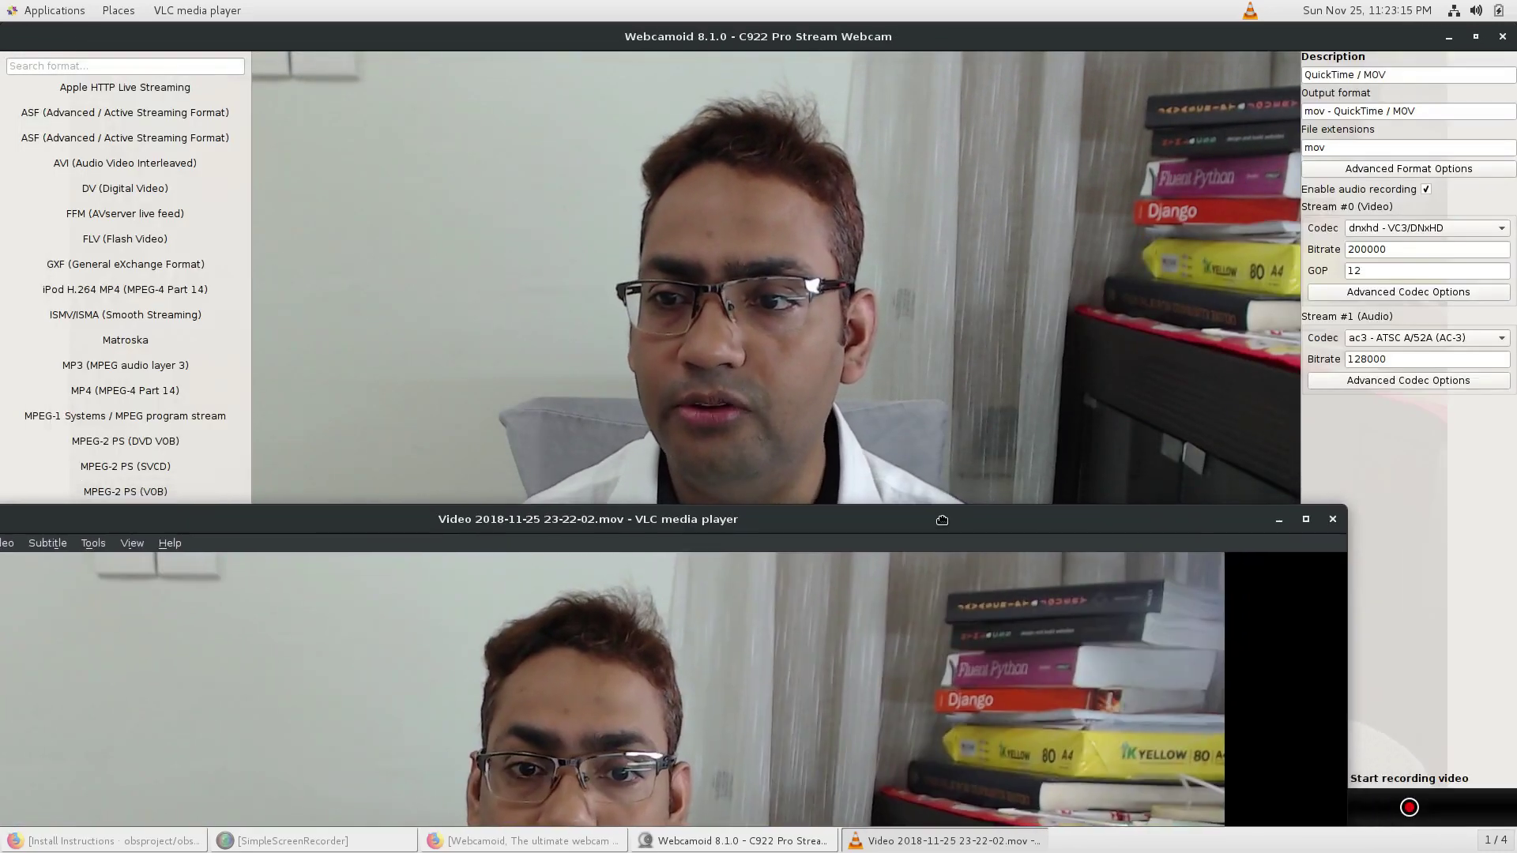
left_click(1331, 521)
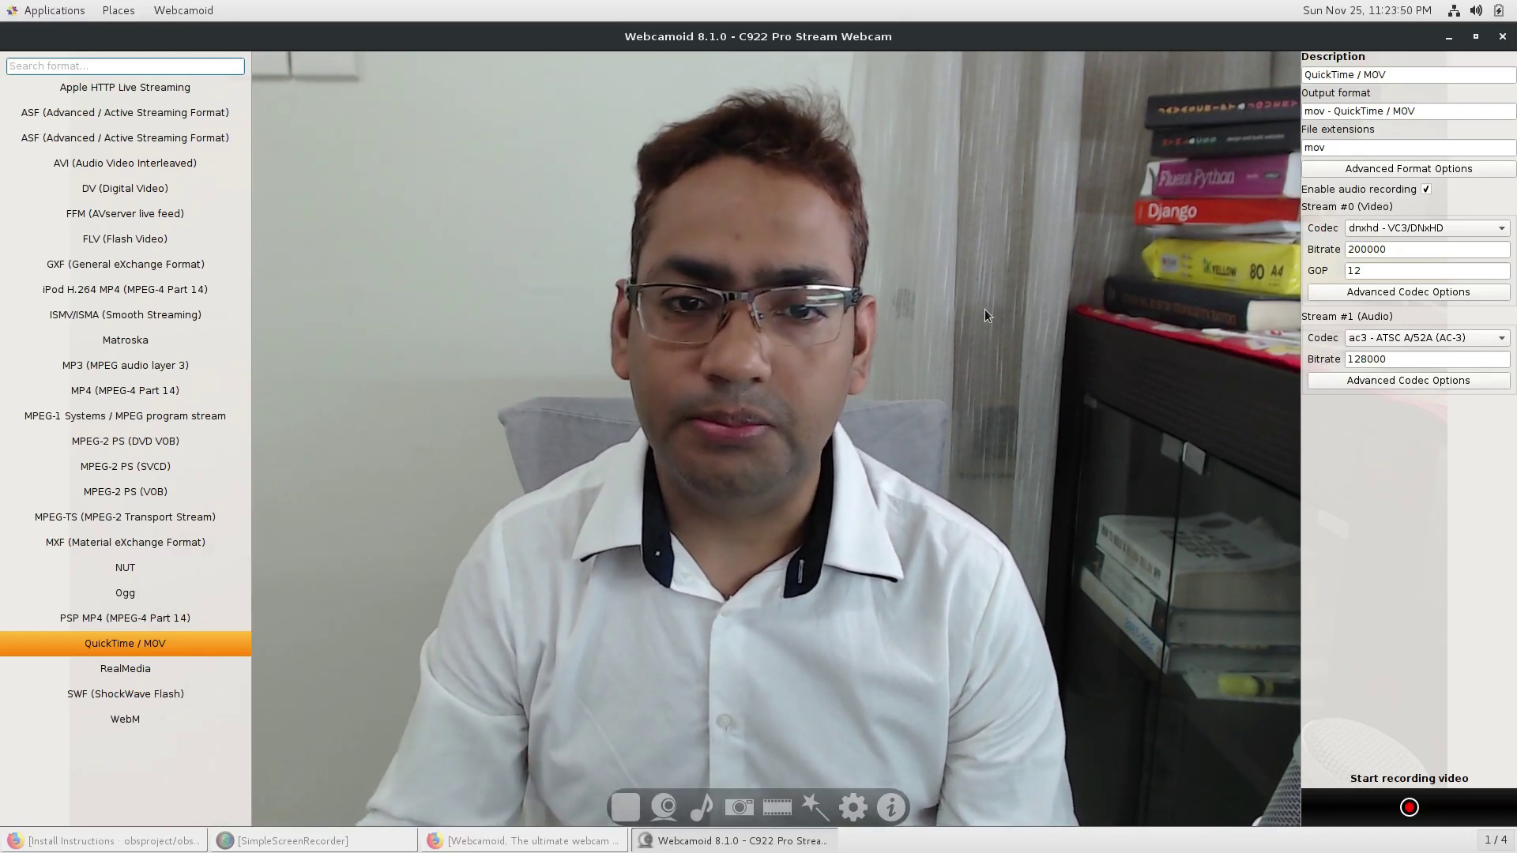
Step: Try the ASCII art and Aging effects on the live preview, settling on Blur
left_click(833, 806)
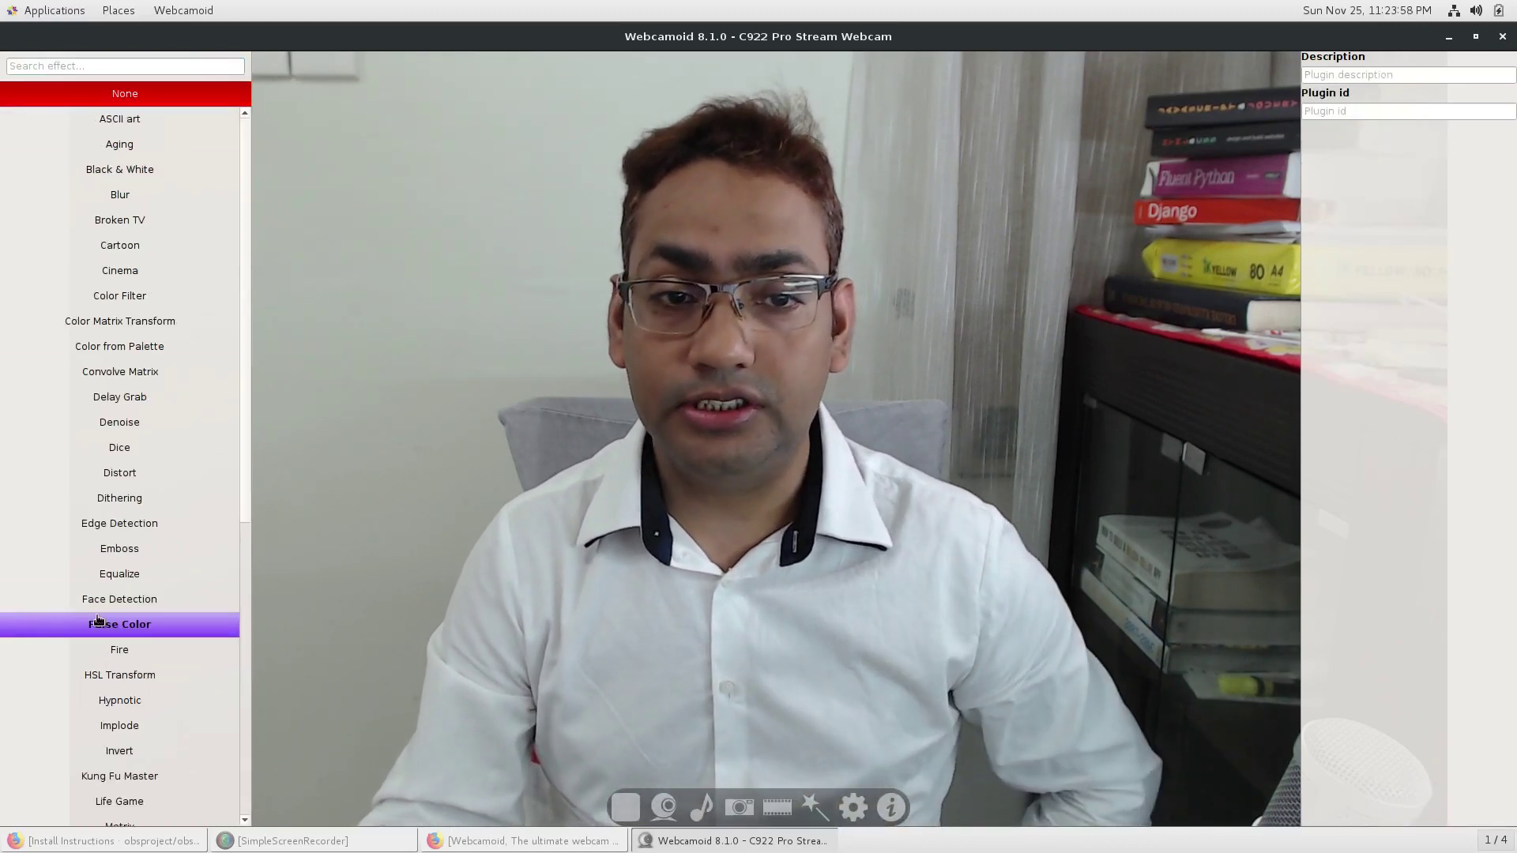
left_click(147, 126)
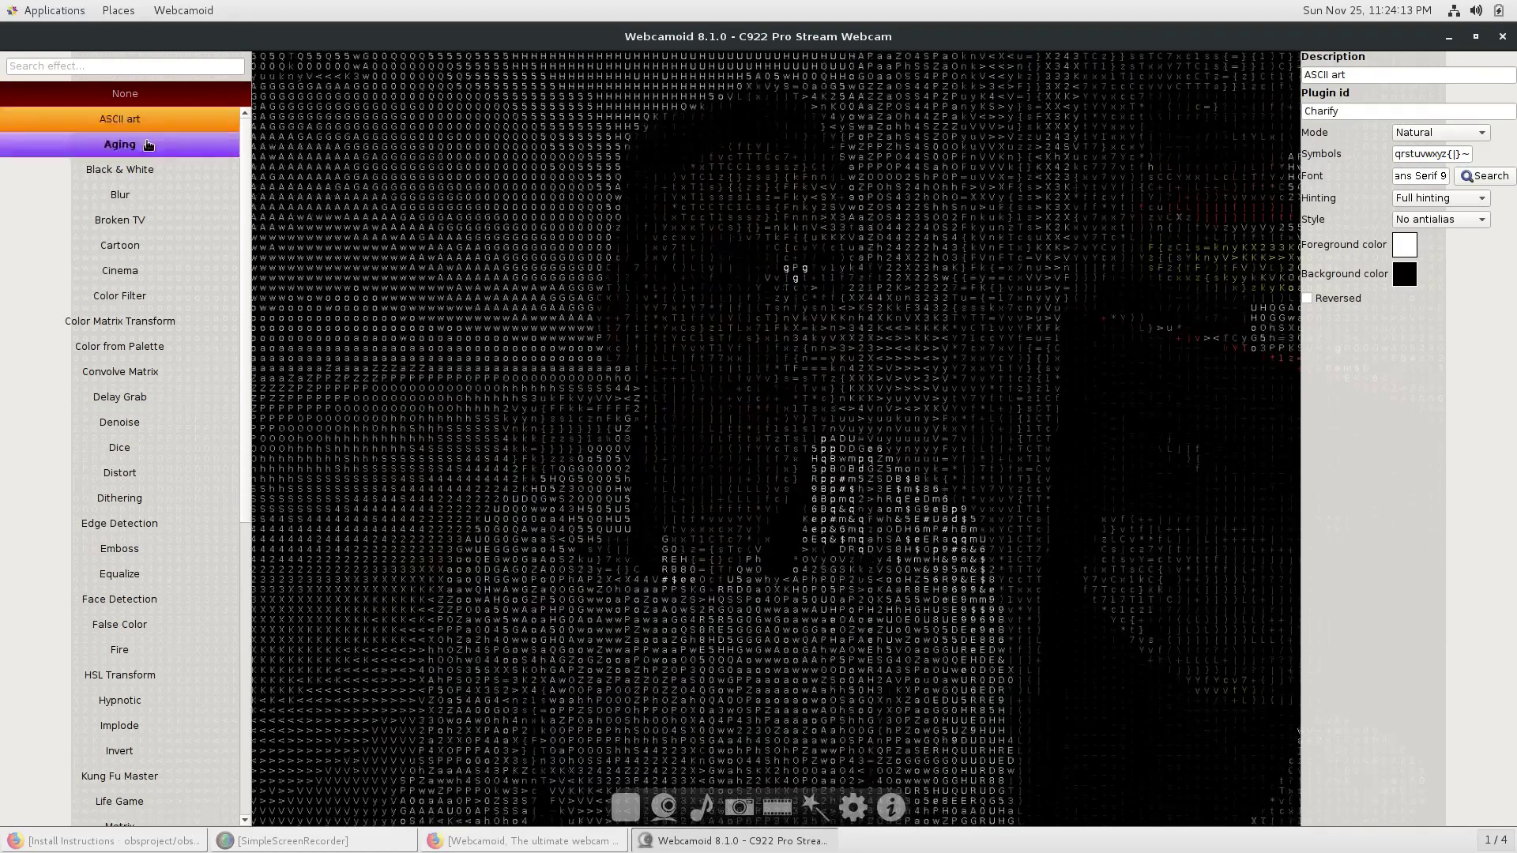
left_click(148, 144)
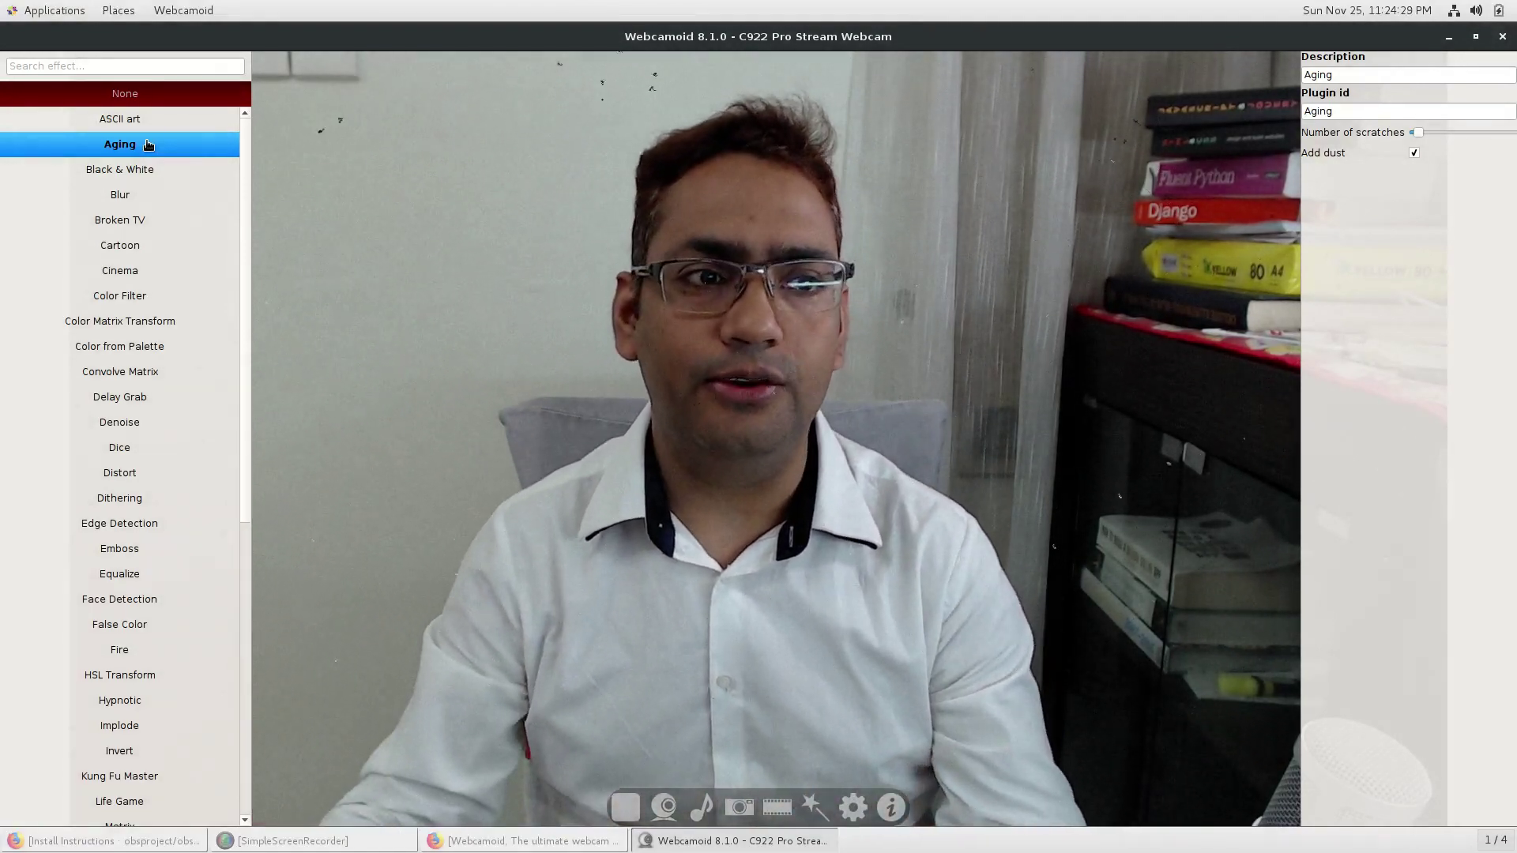
left_click(120, 191)
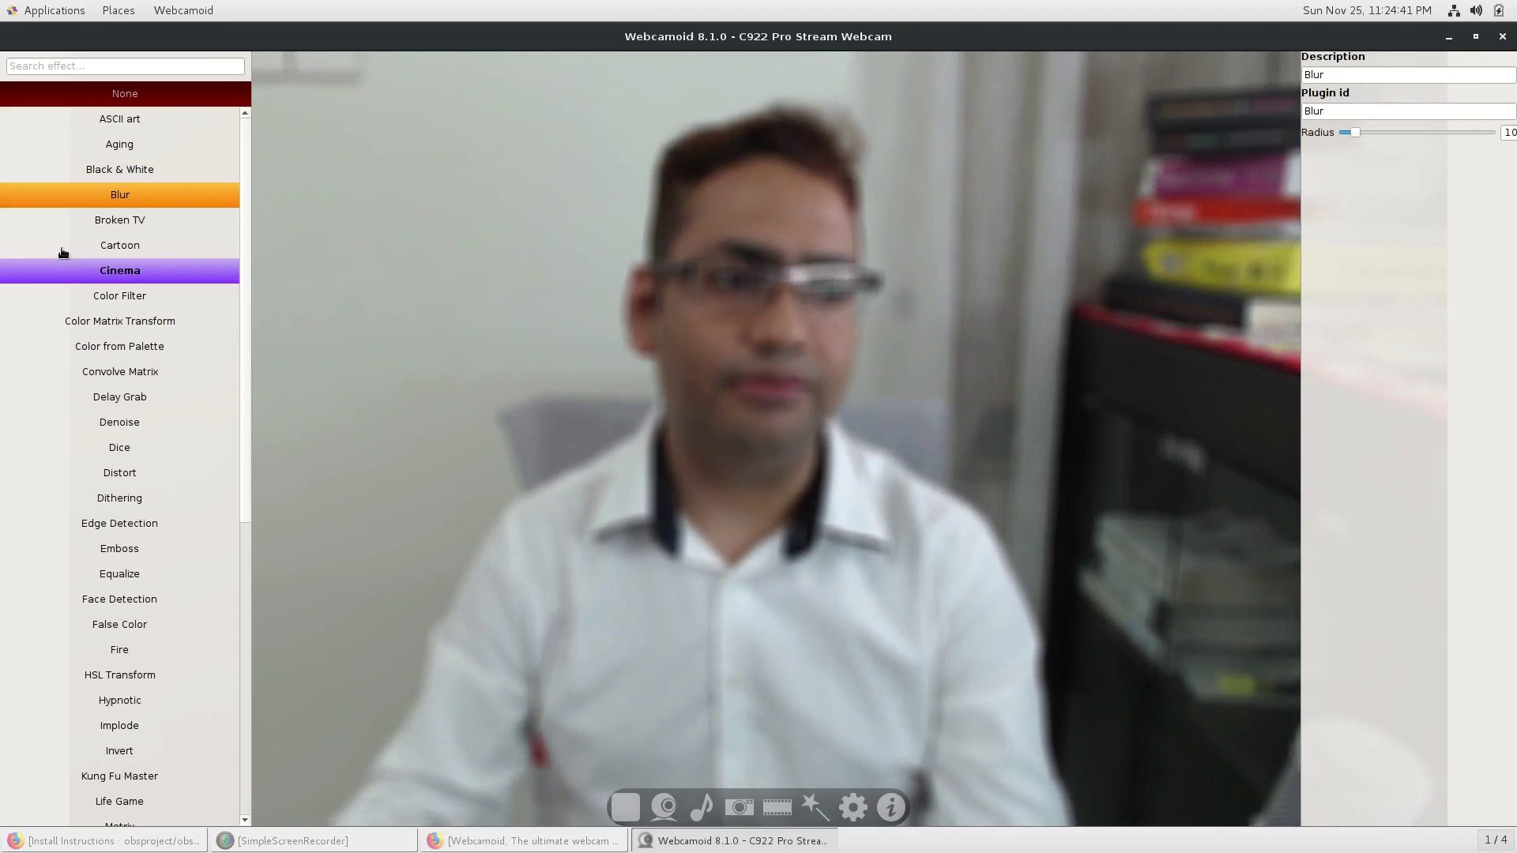
Step: Try Broken TV, Cartoon and Cinema with smaller letterbox bars, then apply Color Filter
left_click(143, 225)
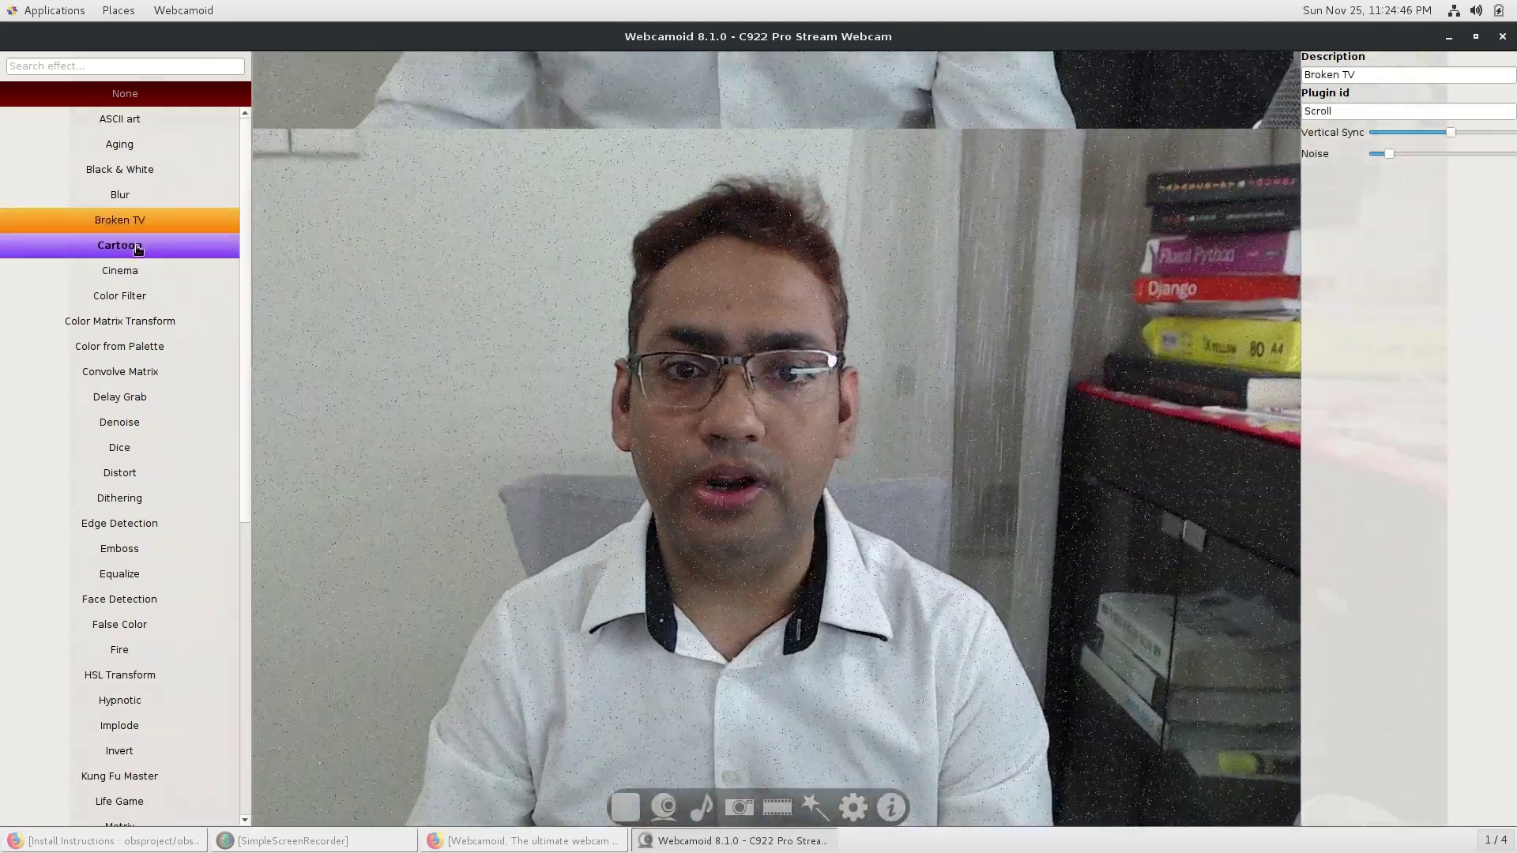
left_click(138, 250)
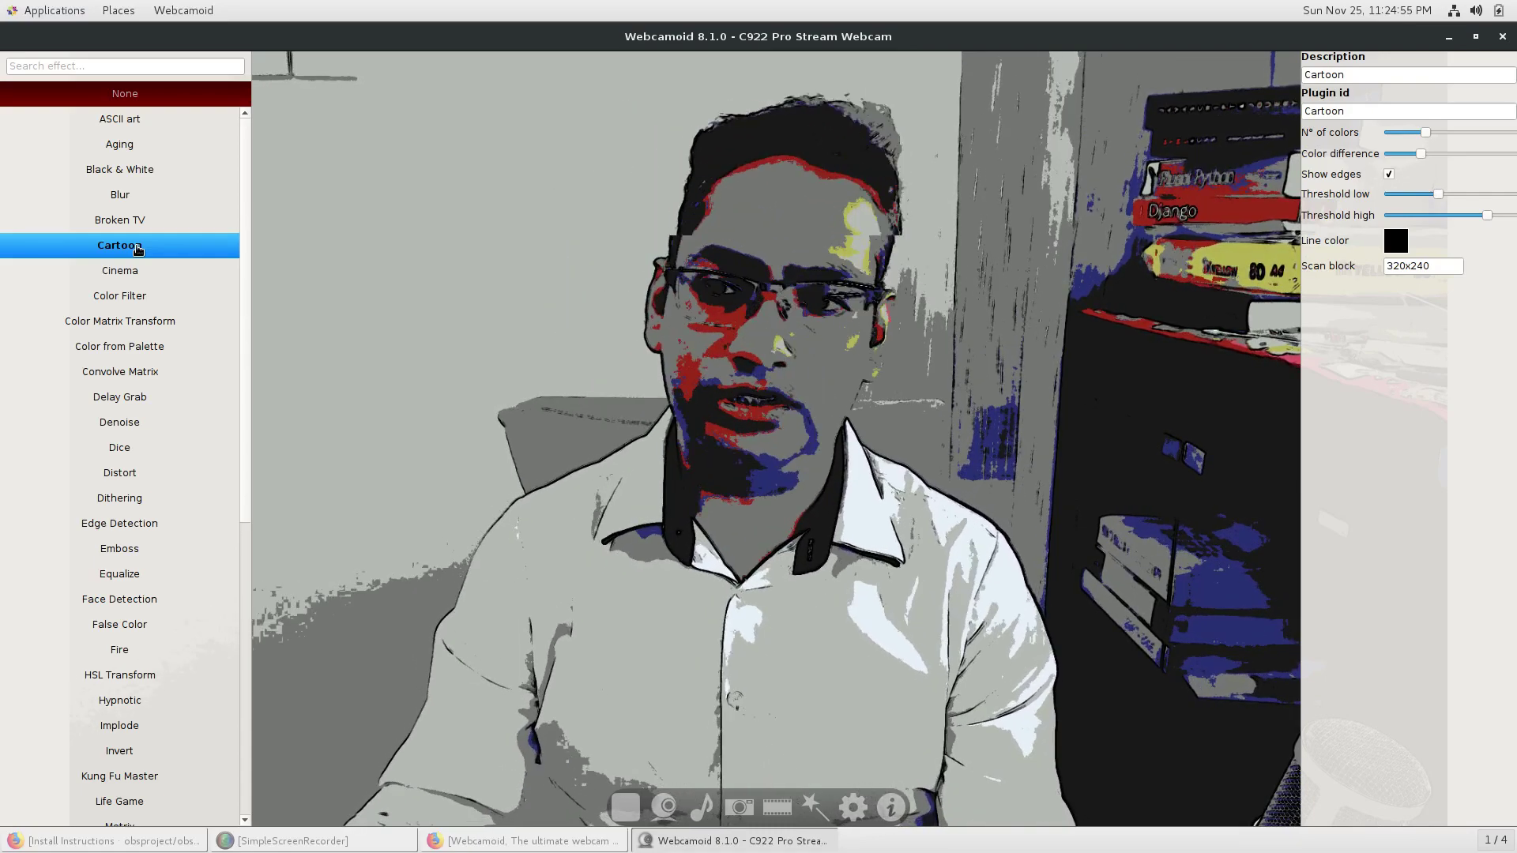
left_click(121, 270)
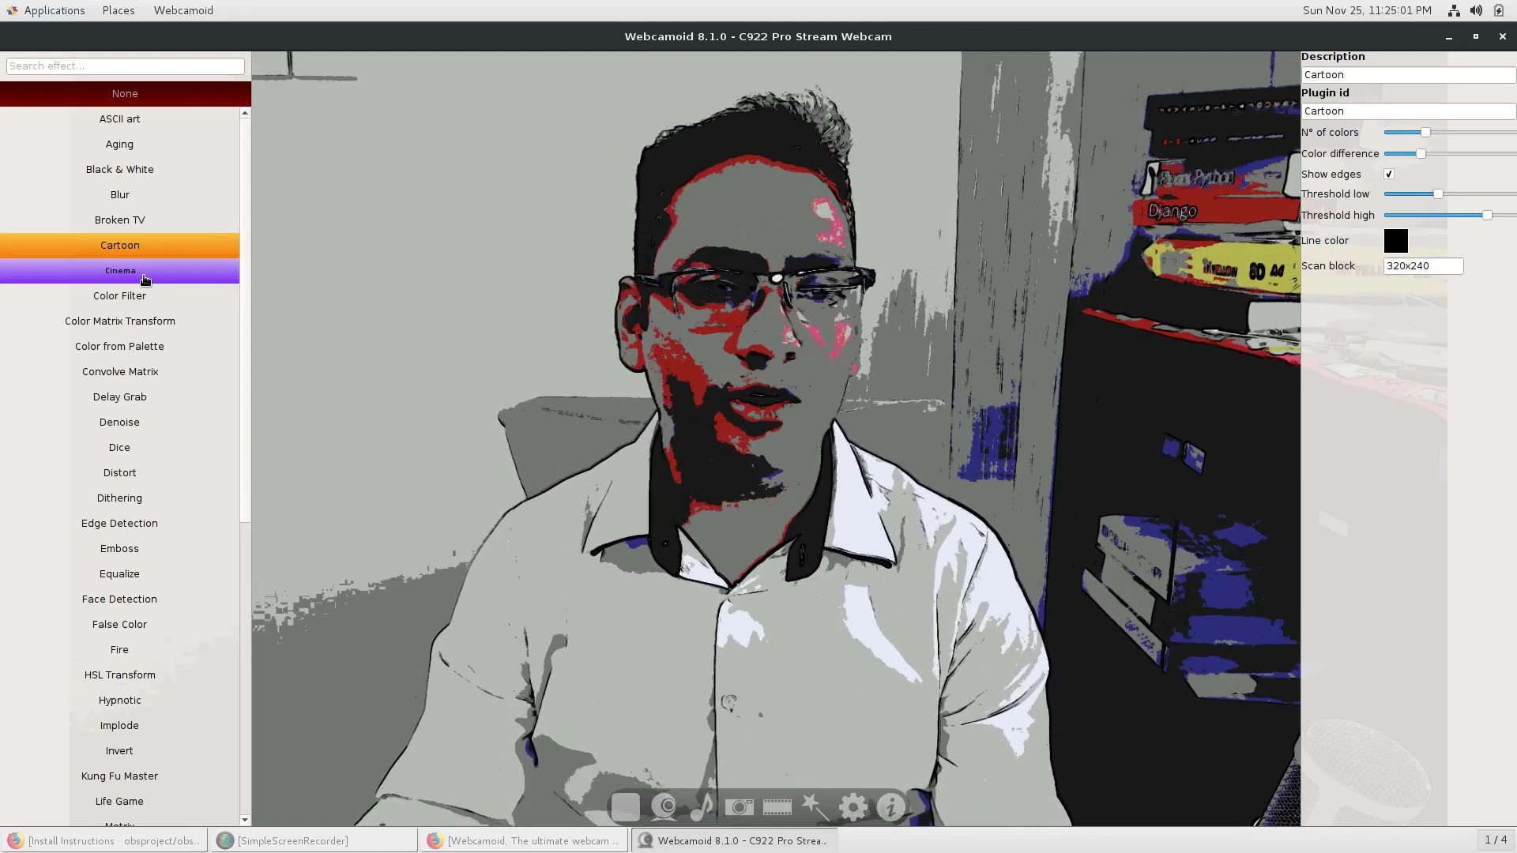
left_click(146, 280)
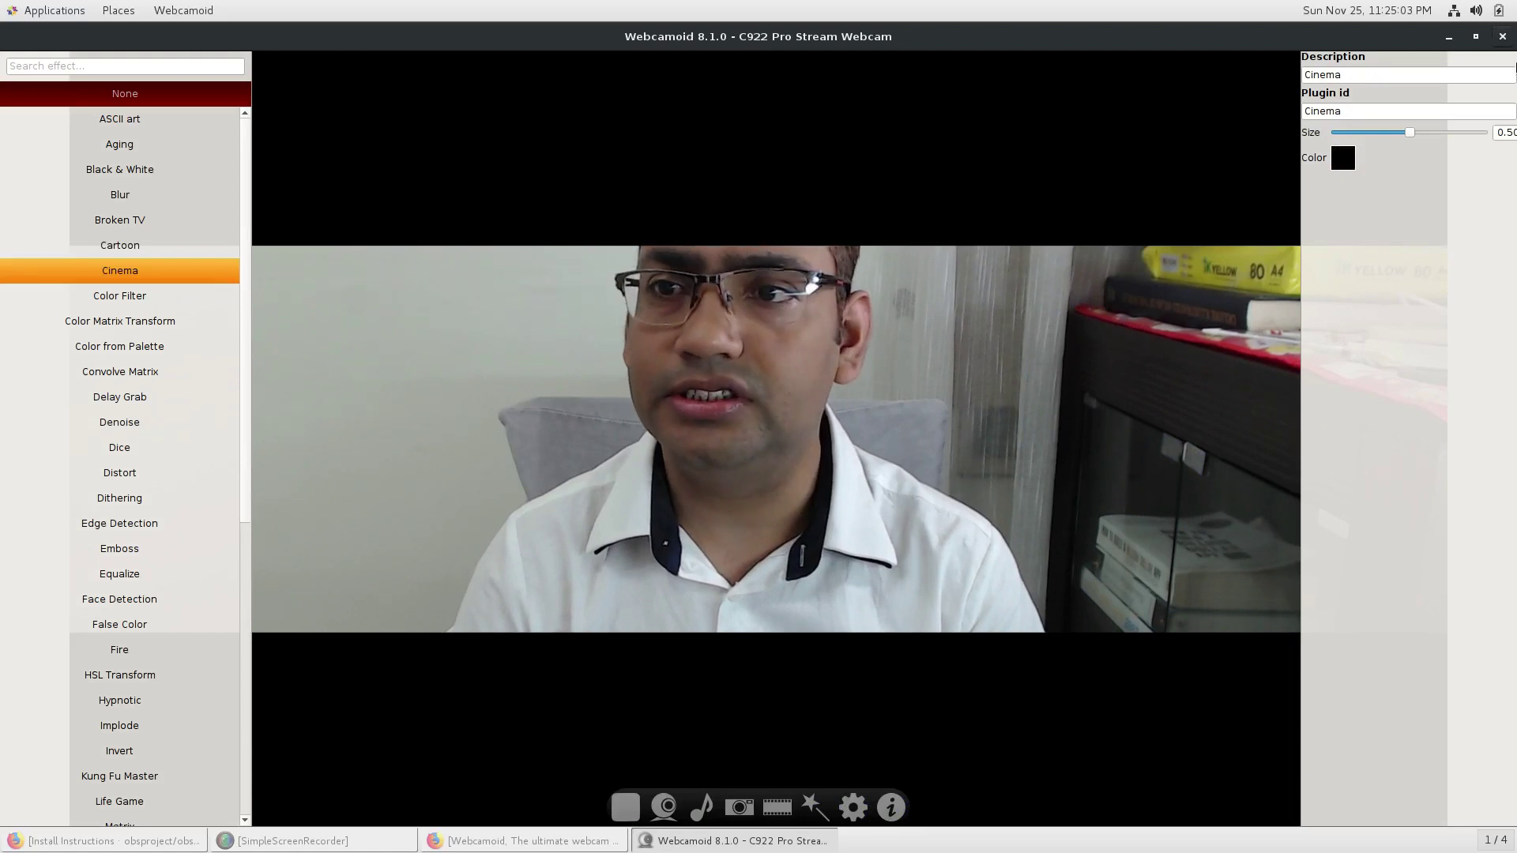
mouse_move(1408, 136)
left_mouse_down()
mouse_move(1358, 131)
mouse_move(1390, 136)
left_mouse_up()
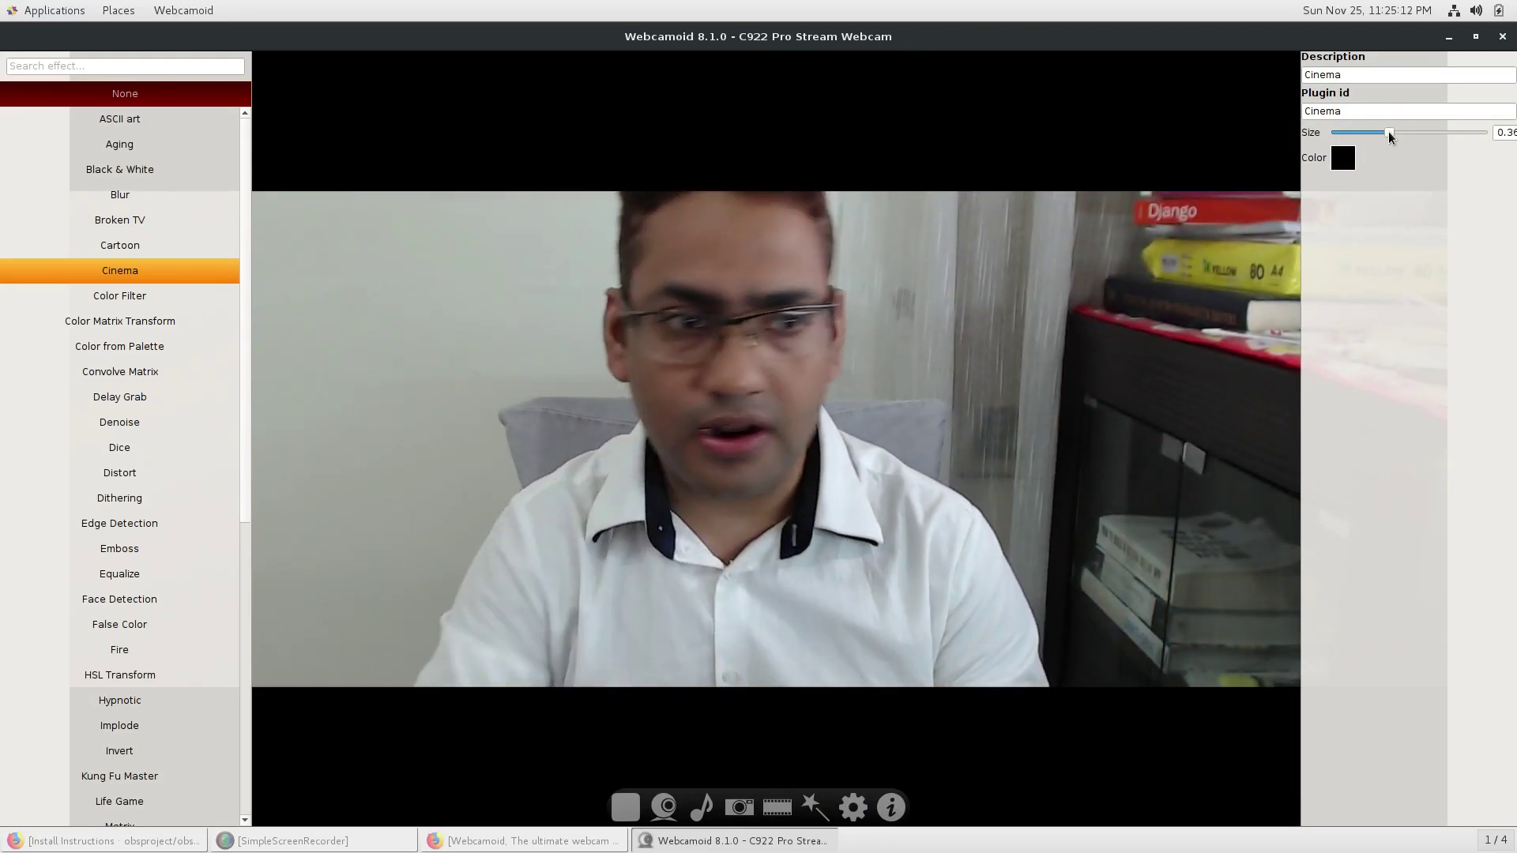
left_click(135, 295)
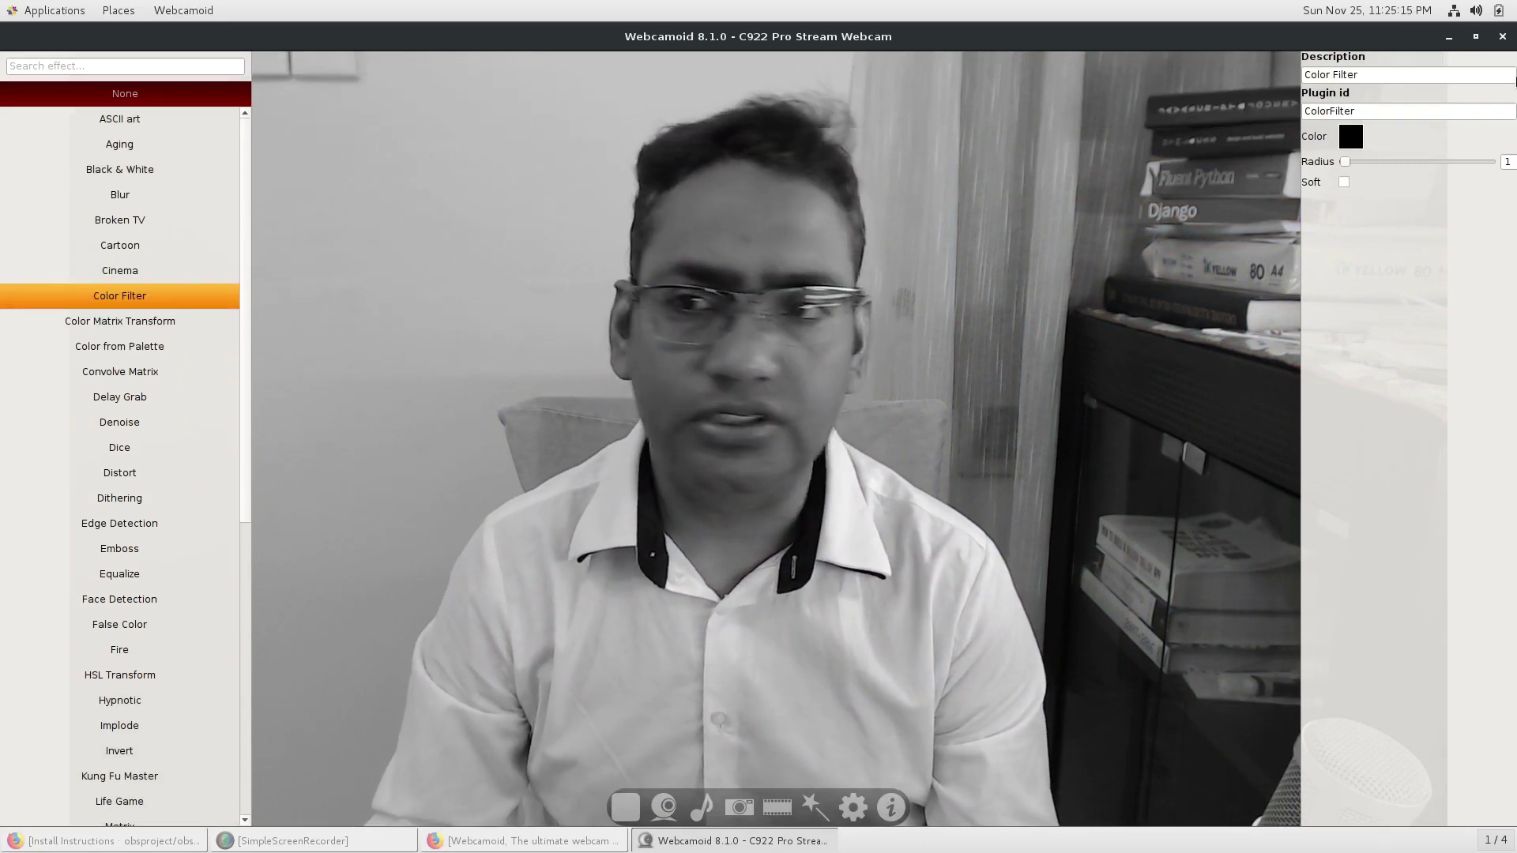
Step: Set the Color Filter to keep red and widen its radius slider
left_click(1357, 133)
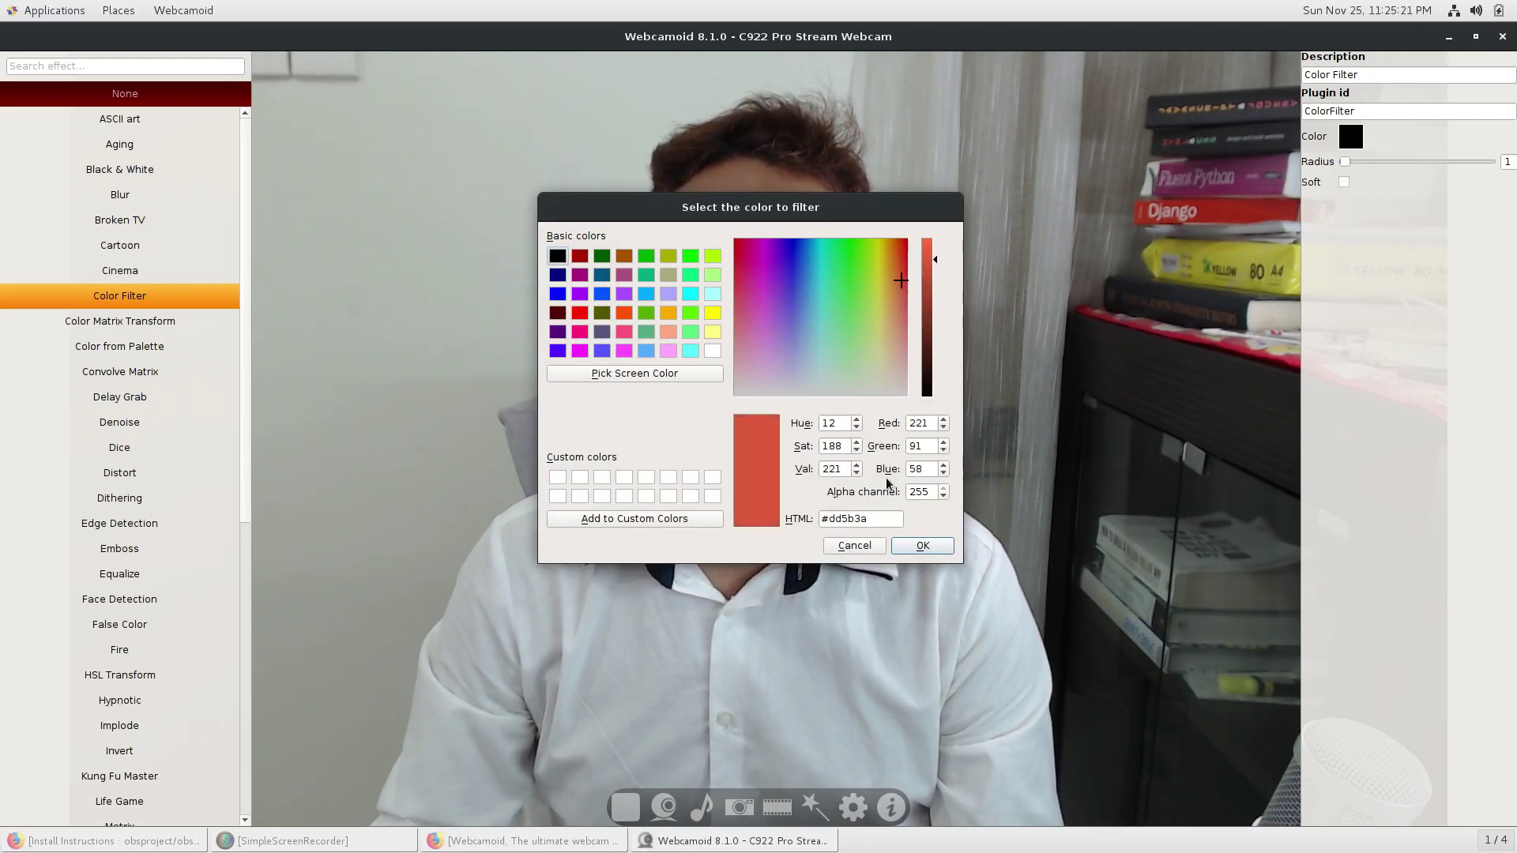
left_click(921, 545)
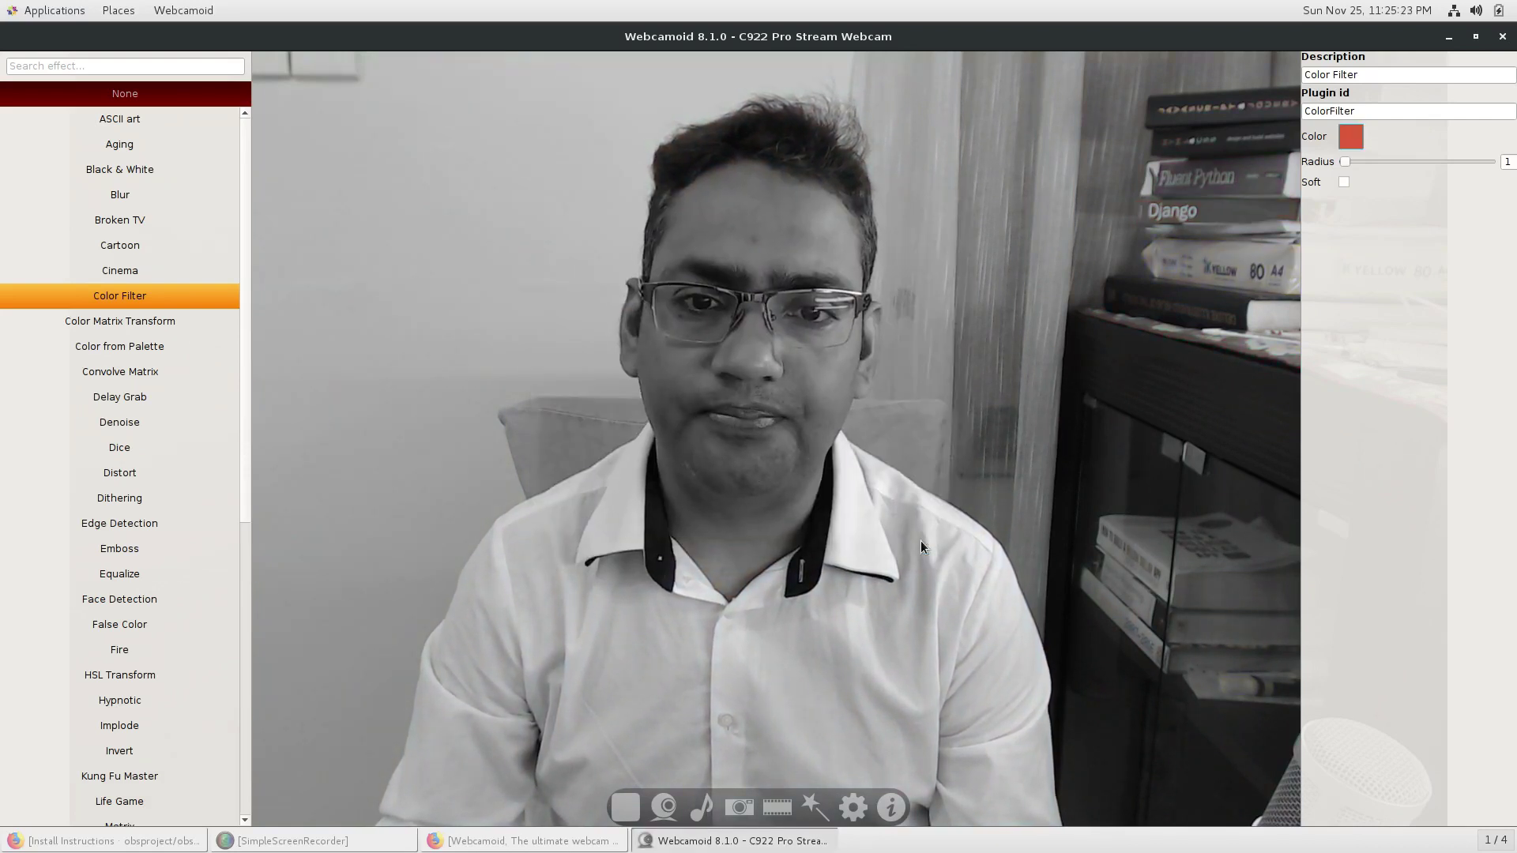
left_click_drag(1381, 159, 1416, 169)
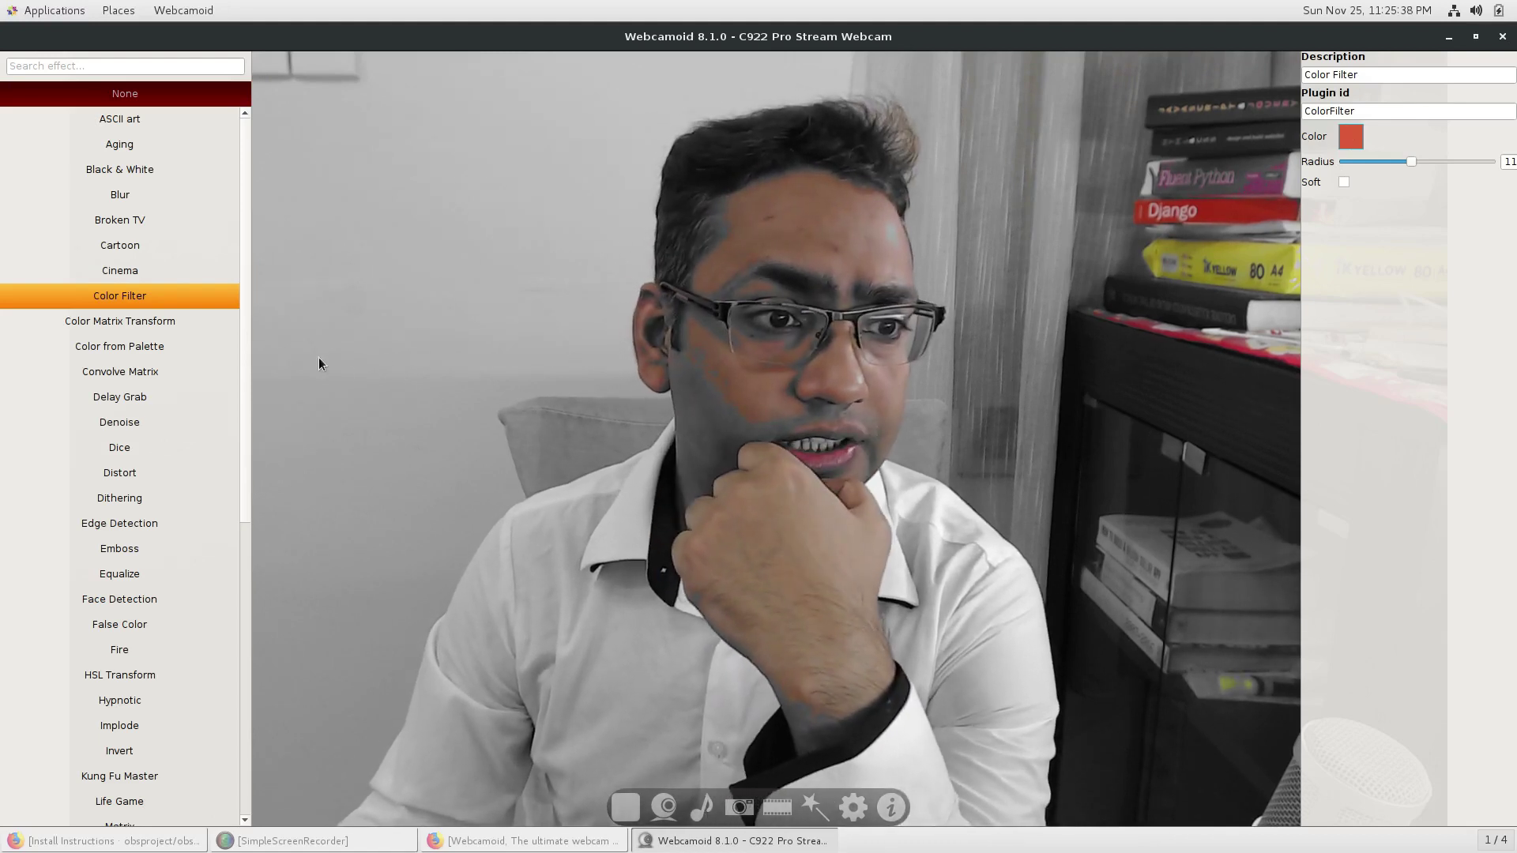
left_click(143, 322)
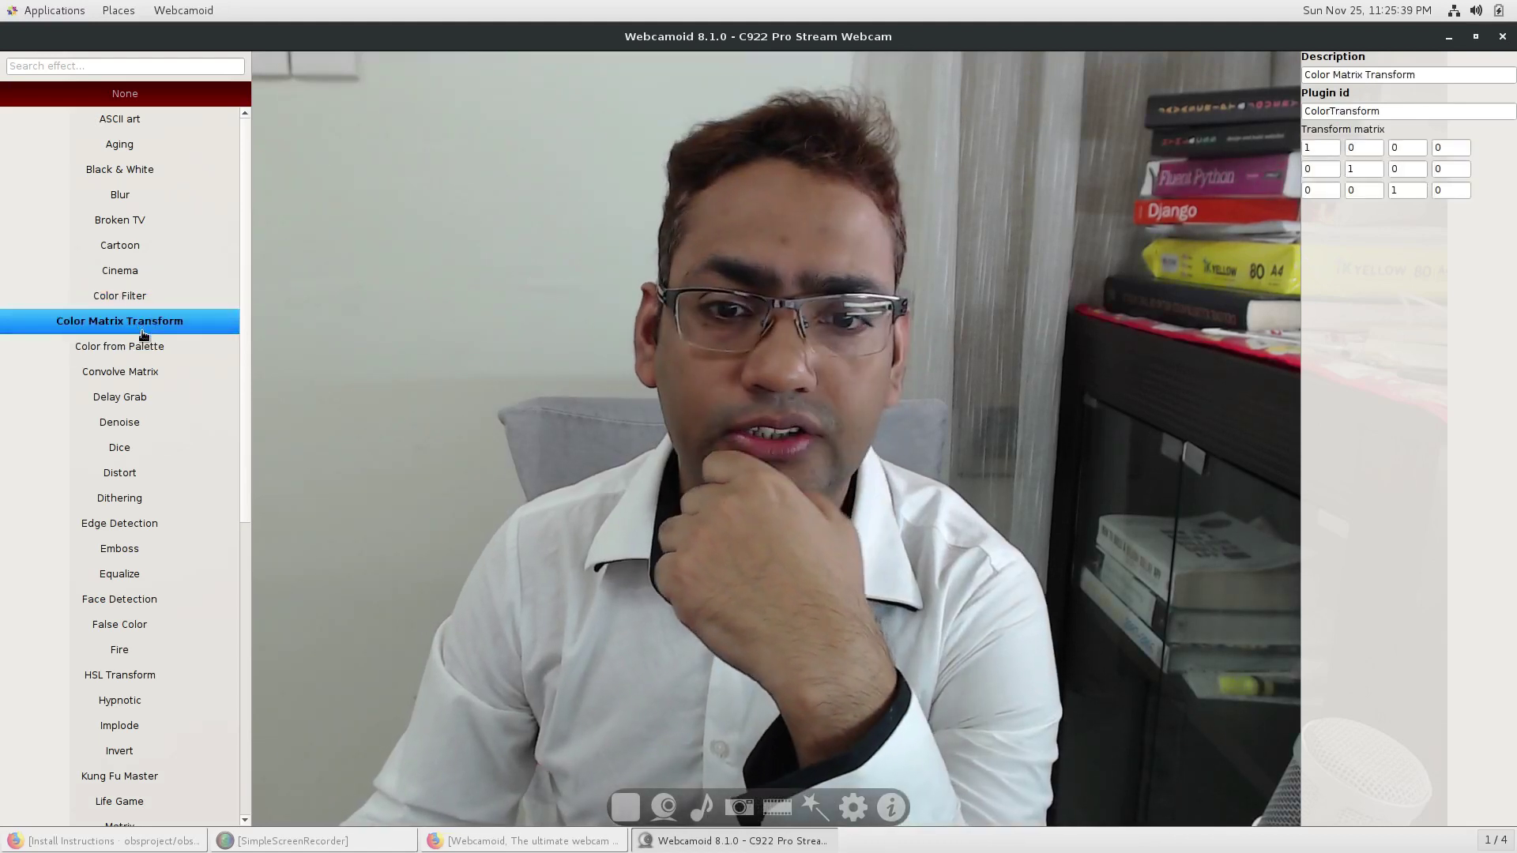
Step: Cycle the webcam effect through Convolve Matrix, Delay Grab, Denoise and Dice, ending on Invert
left_click(145, 373)
left_click(146, 406)
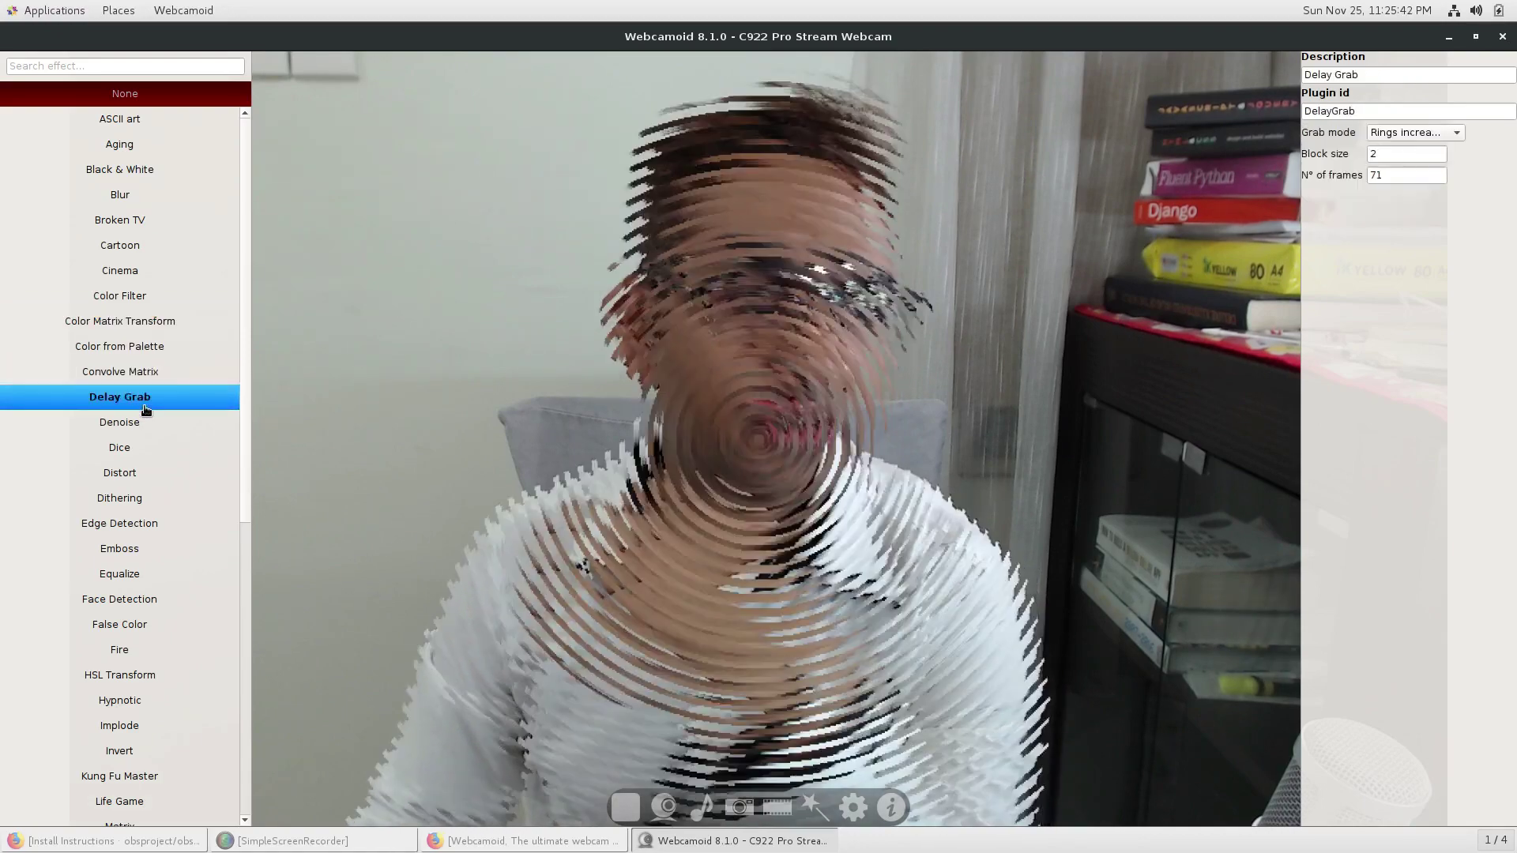
left_click(144, 425)
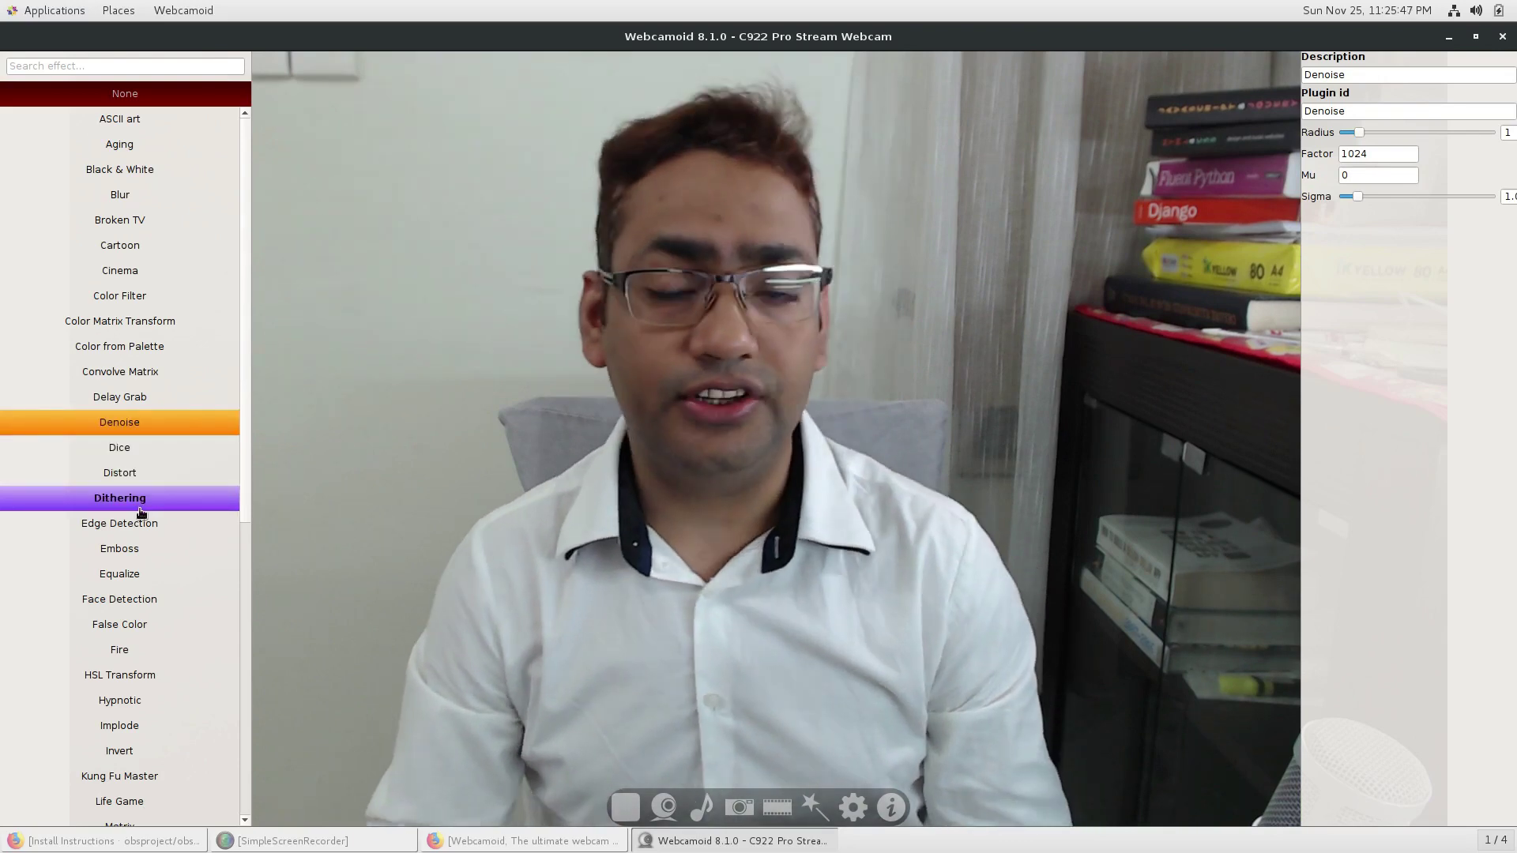
left_click(150, 458)
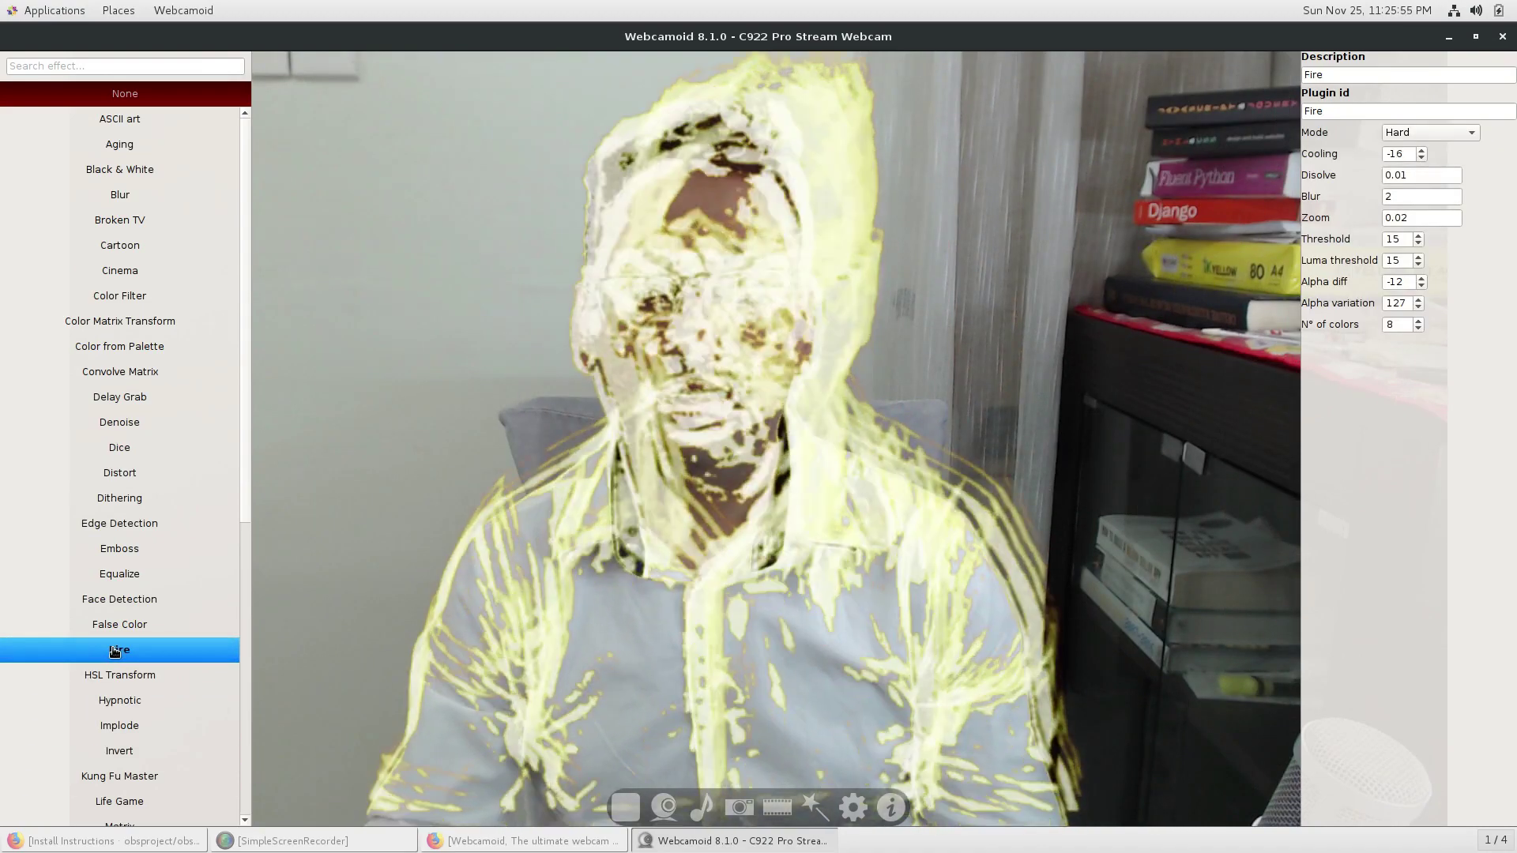
left_click(116, 749)
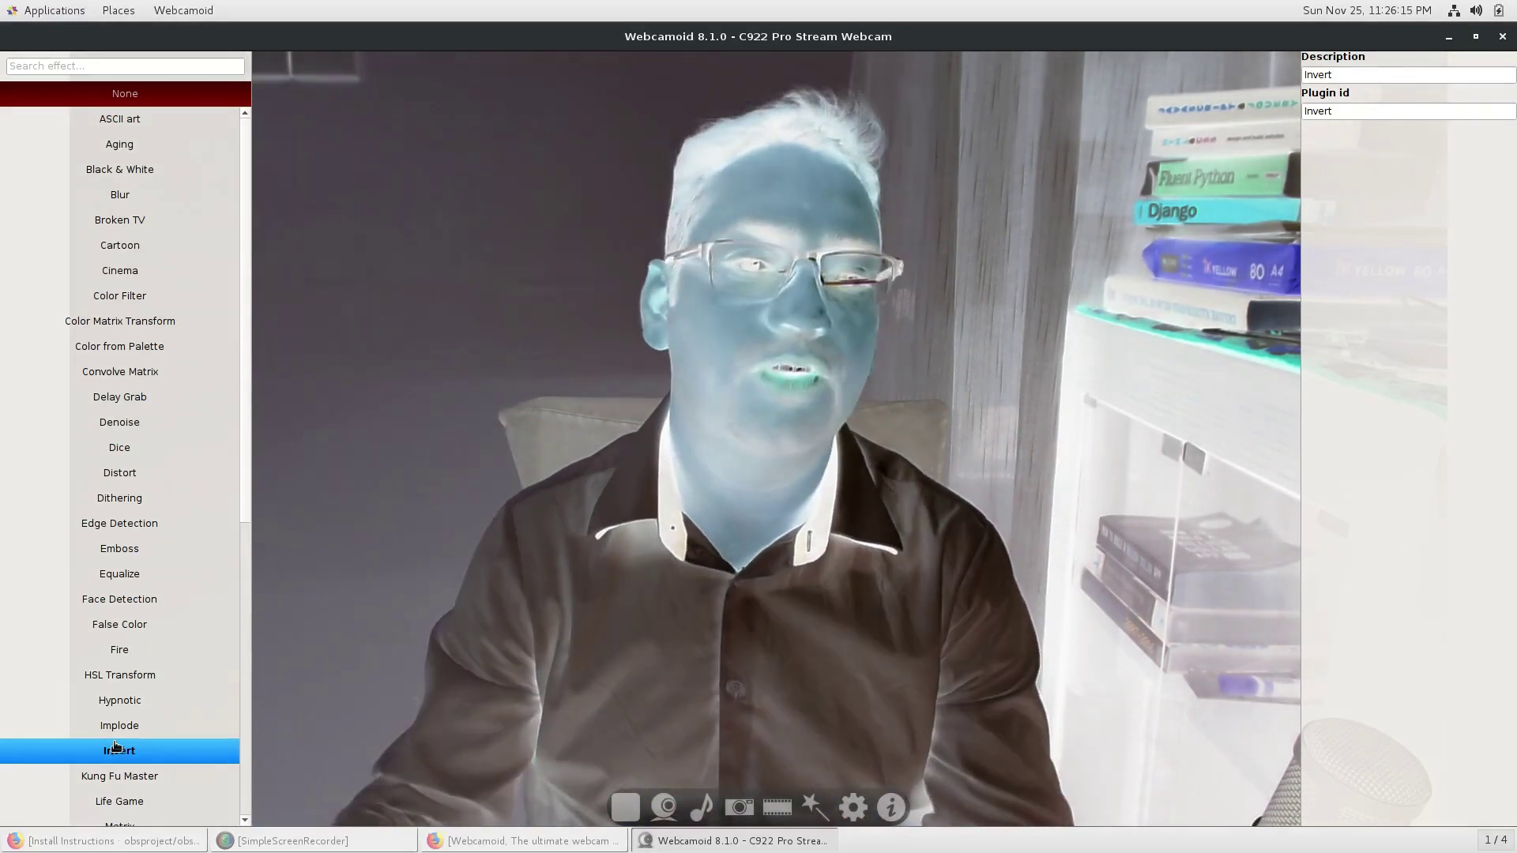
scroll(145, 551, "down", 5)
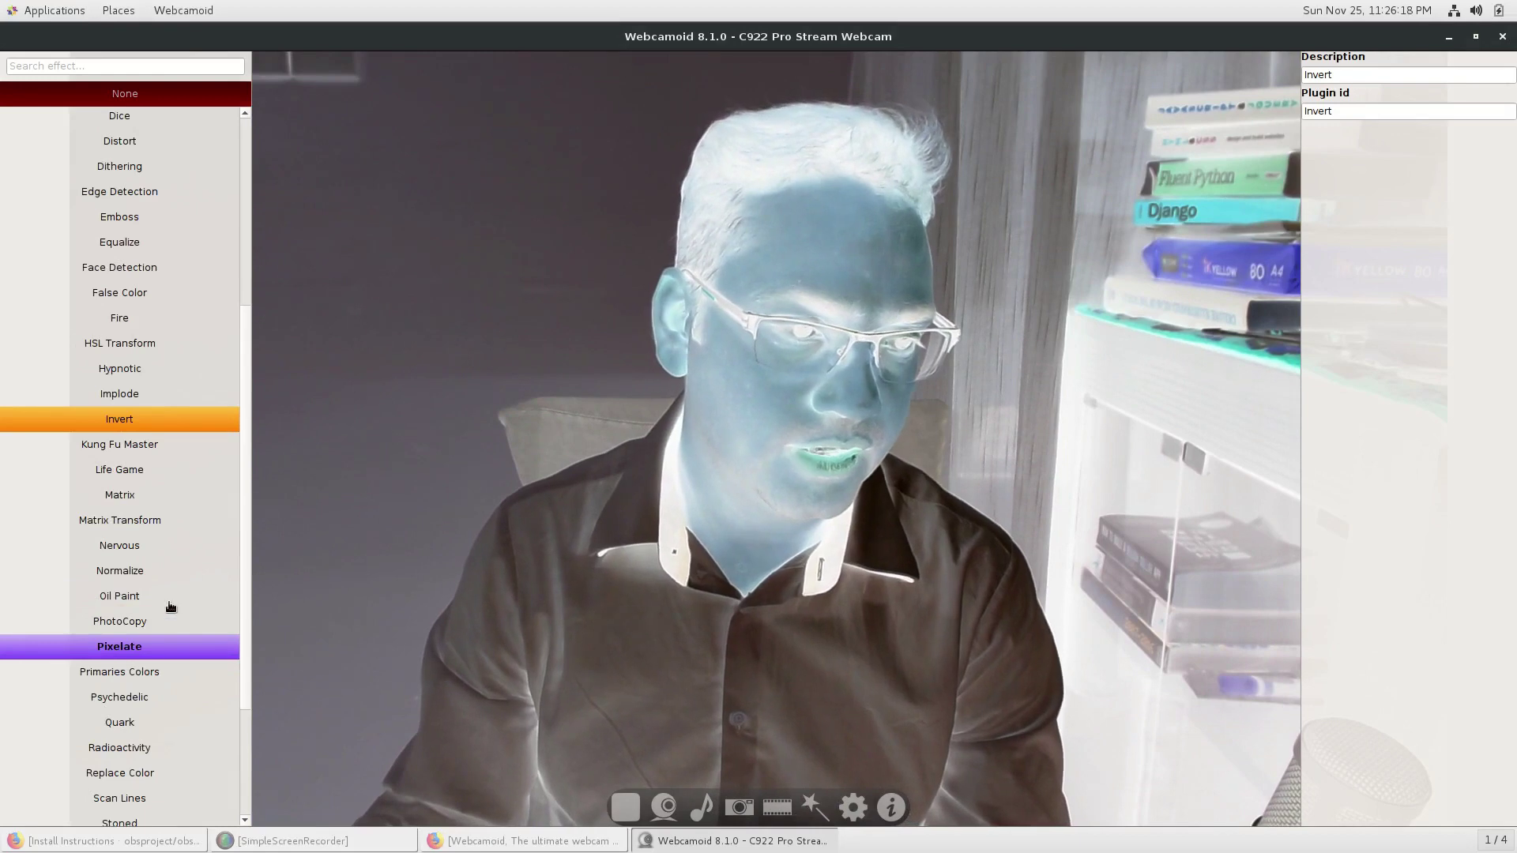
Step: Preview the Matrix Transform, Kung Fu Master and Pixelate effects on the webcam feed
left_click(146, 529)
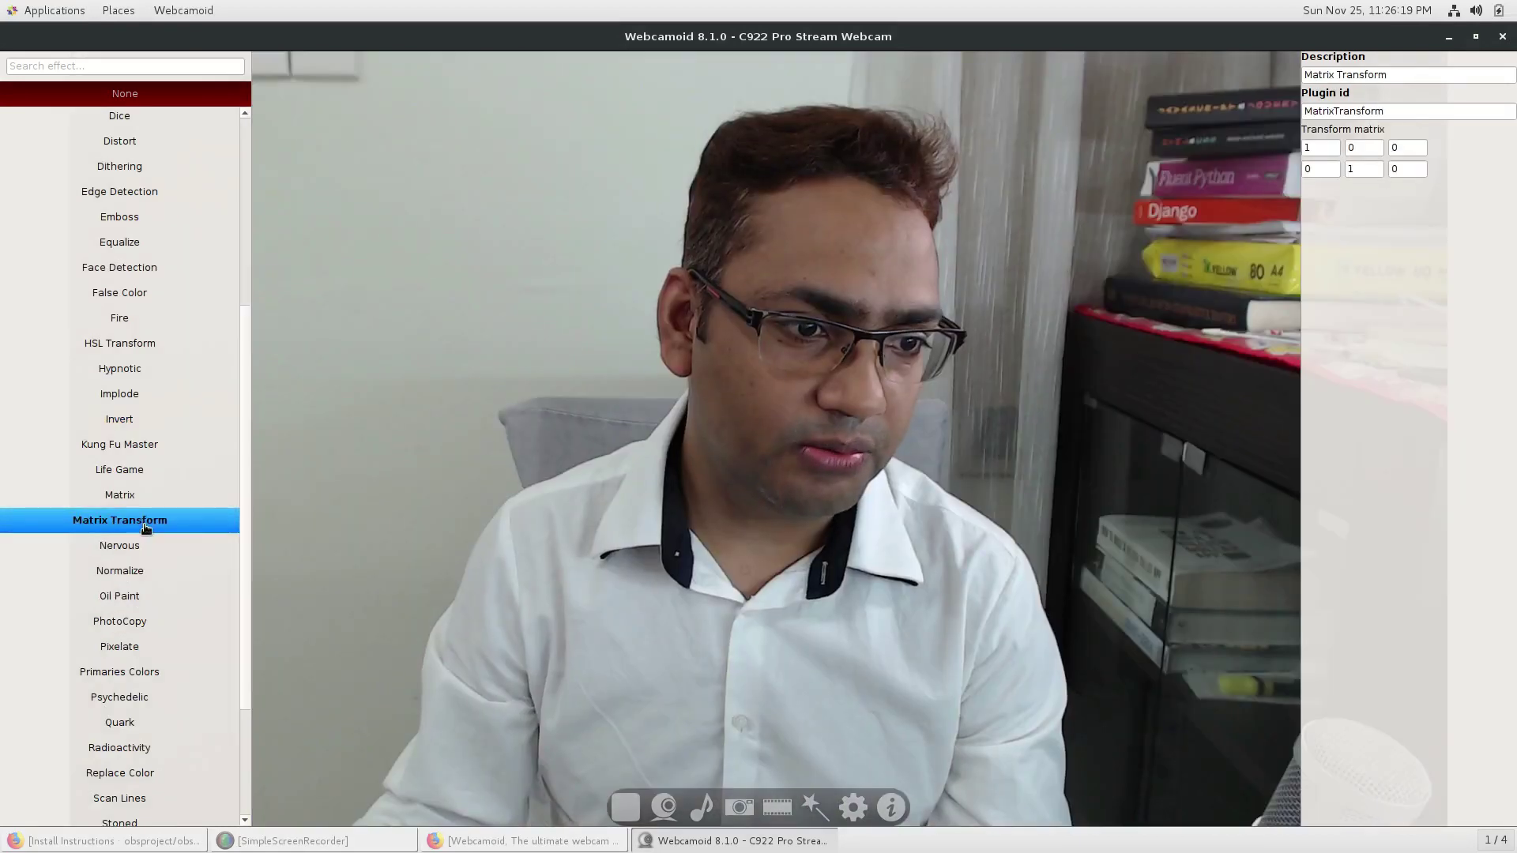
left_click(147, 445)
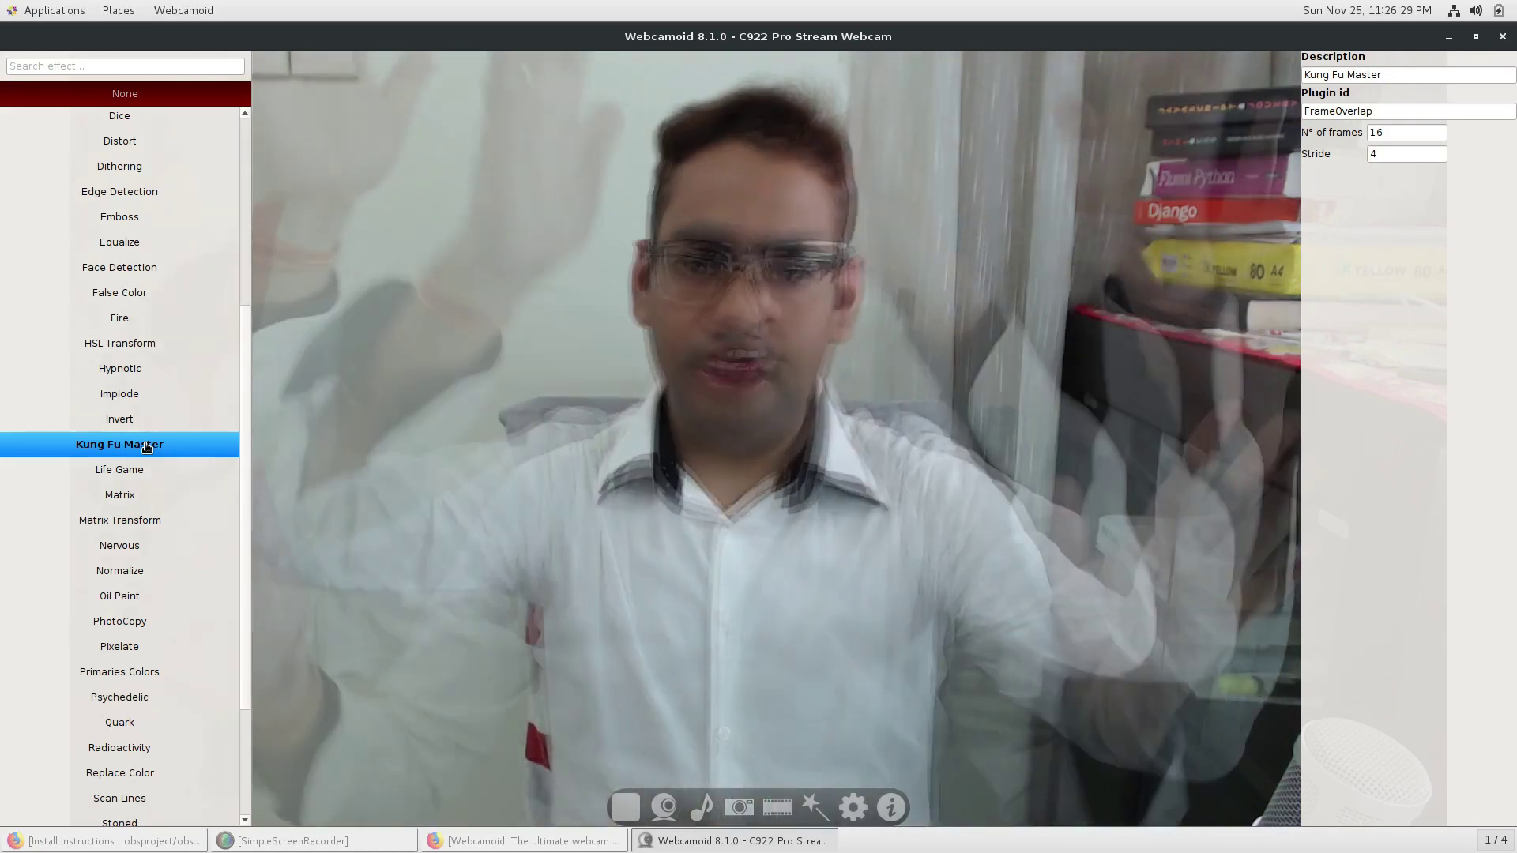
left_click(133, 643)
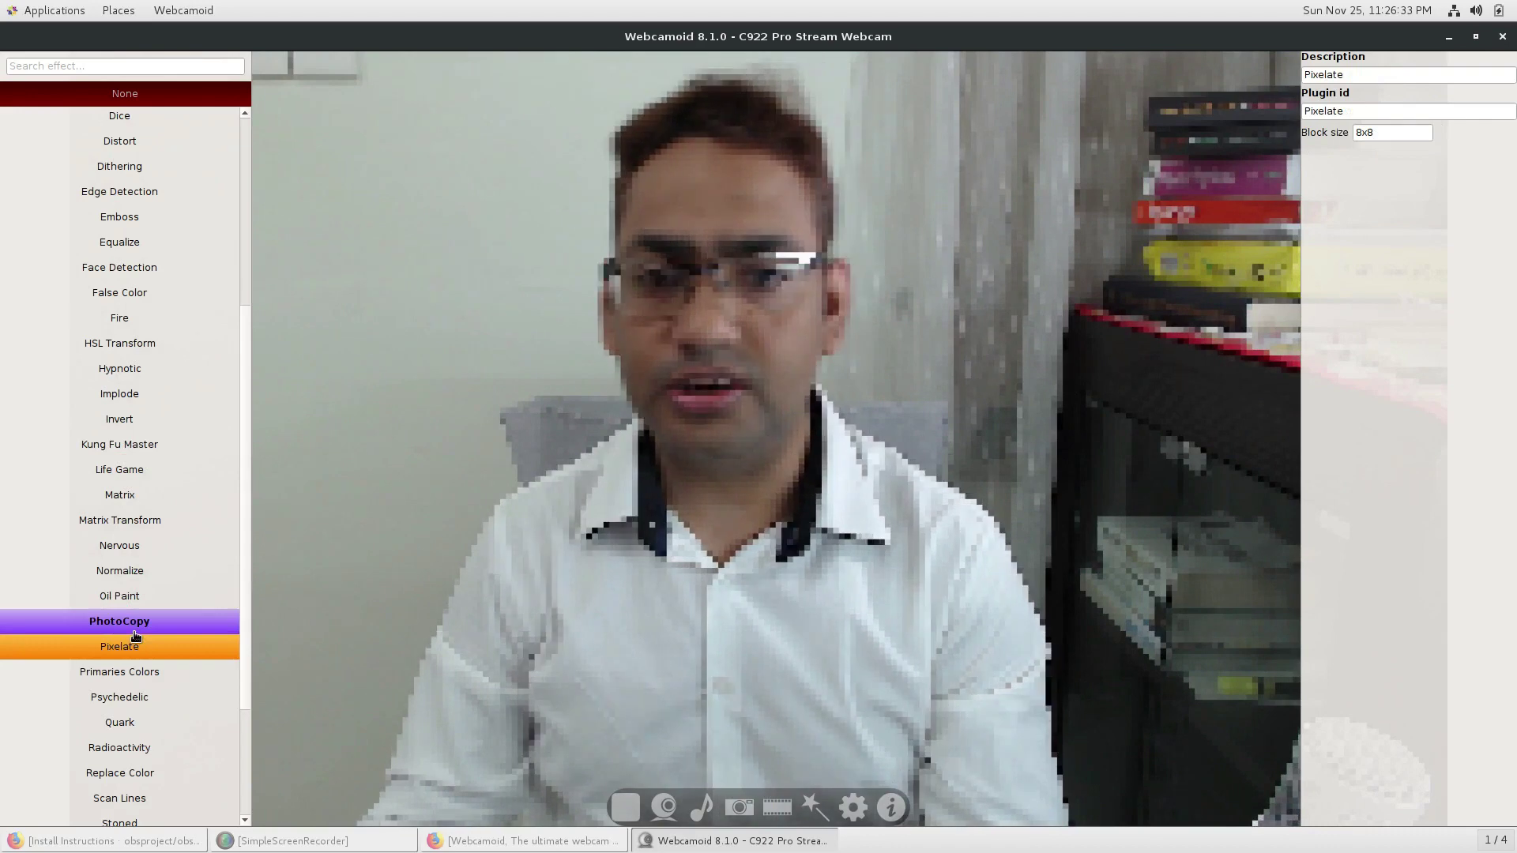
Step: Try the Aging effect, then set the effect to None to clear the feed
scroll(122, 700, "down", 3)
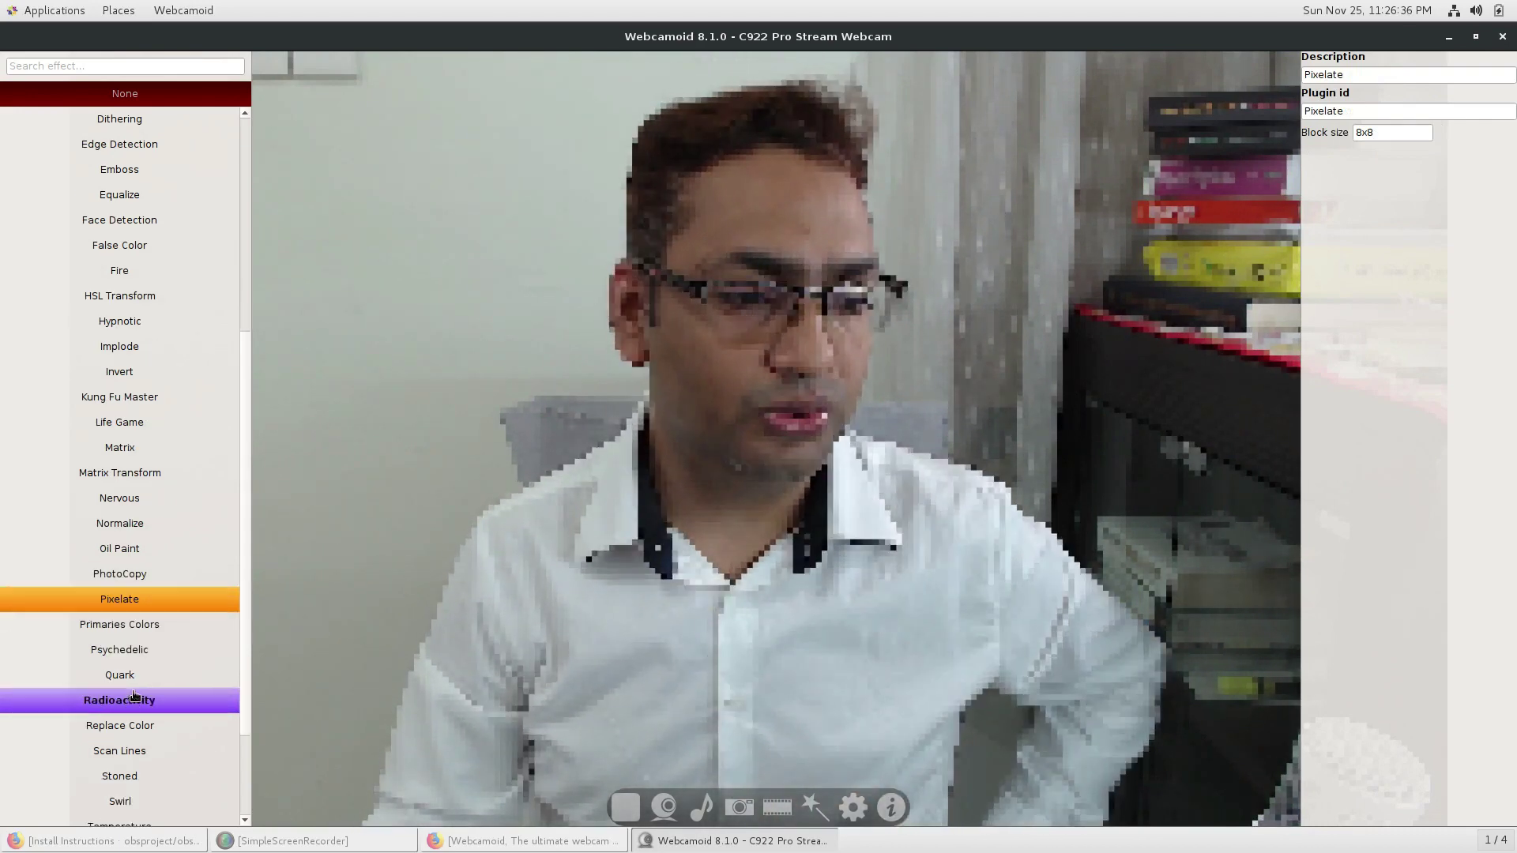
scroll(134, 690, "up", 7)
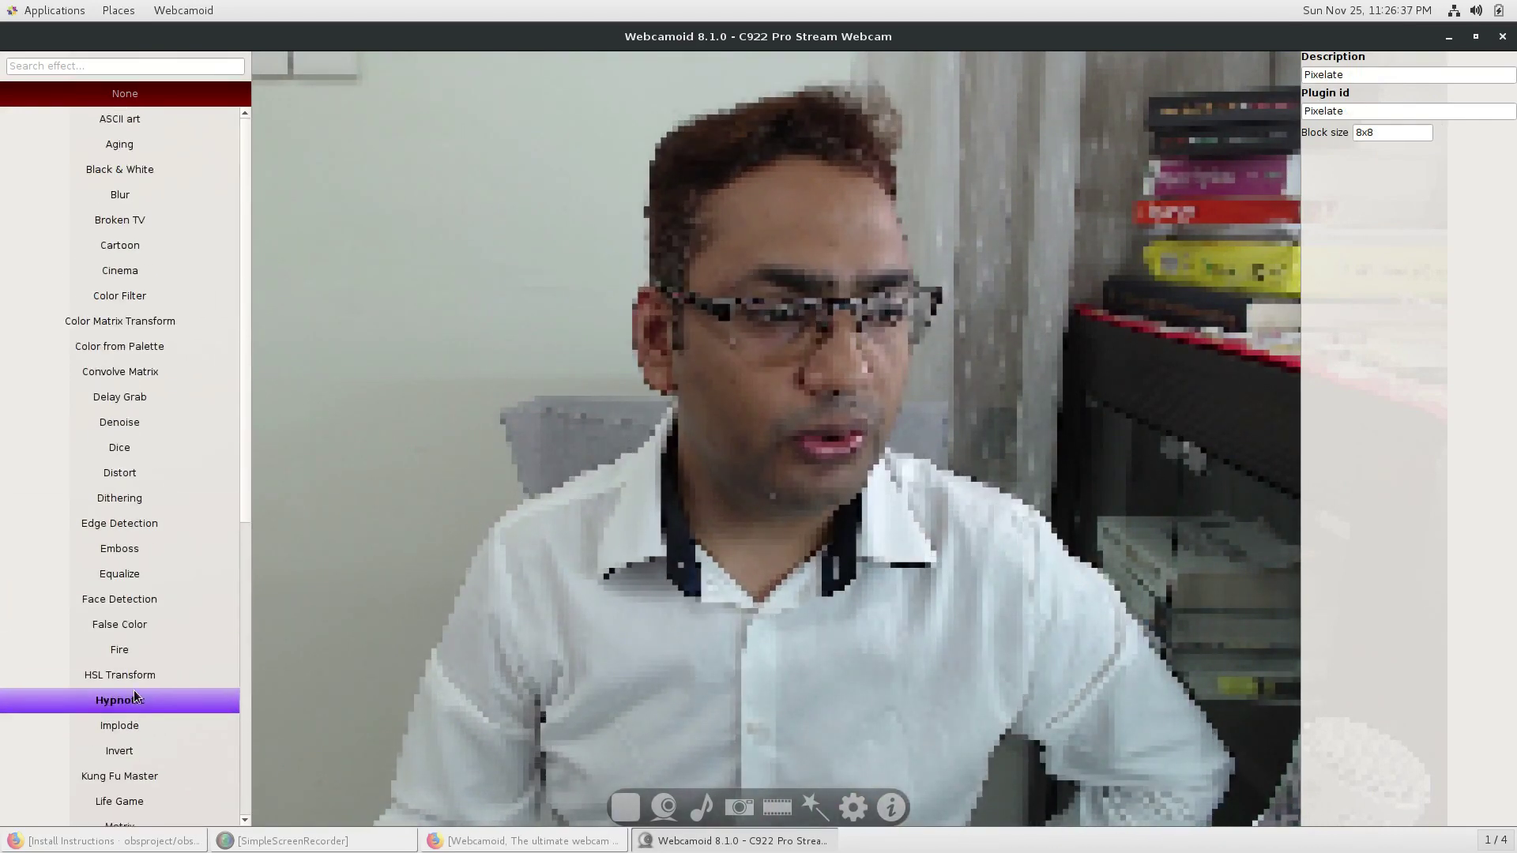
left_click(132, 141)
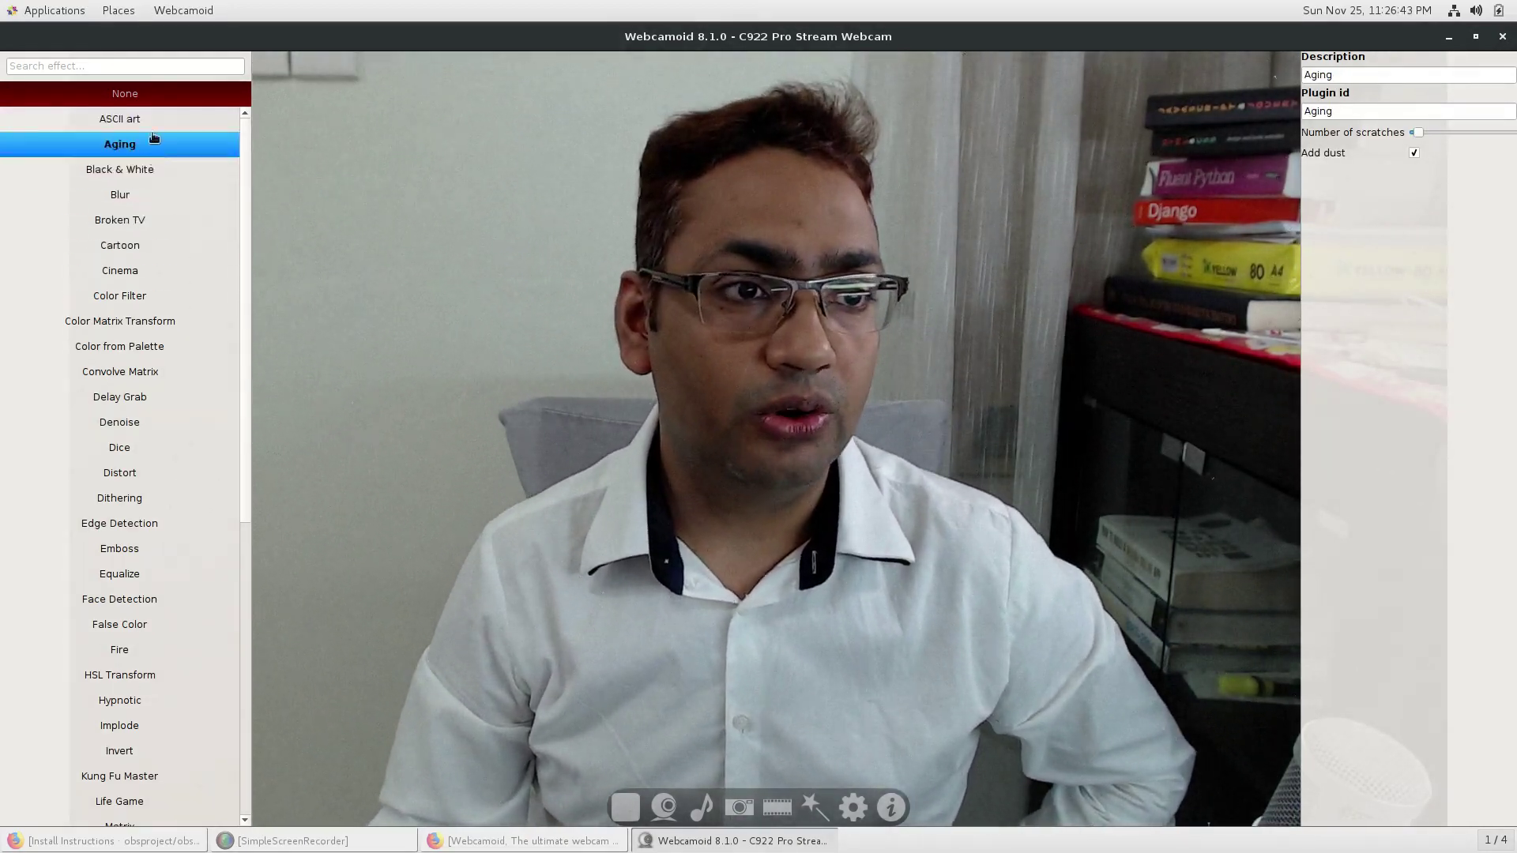
left_click(154, 102)
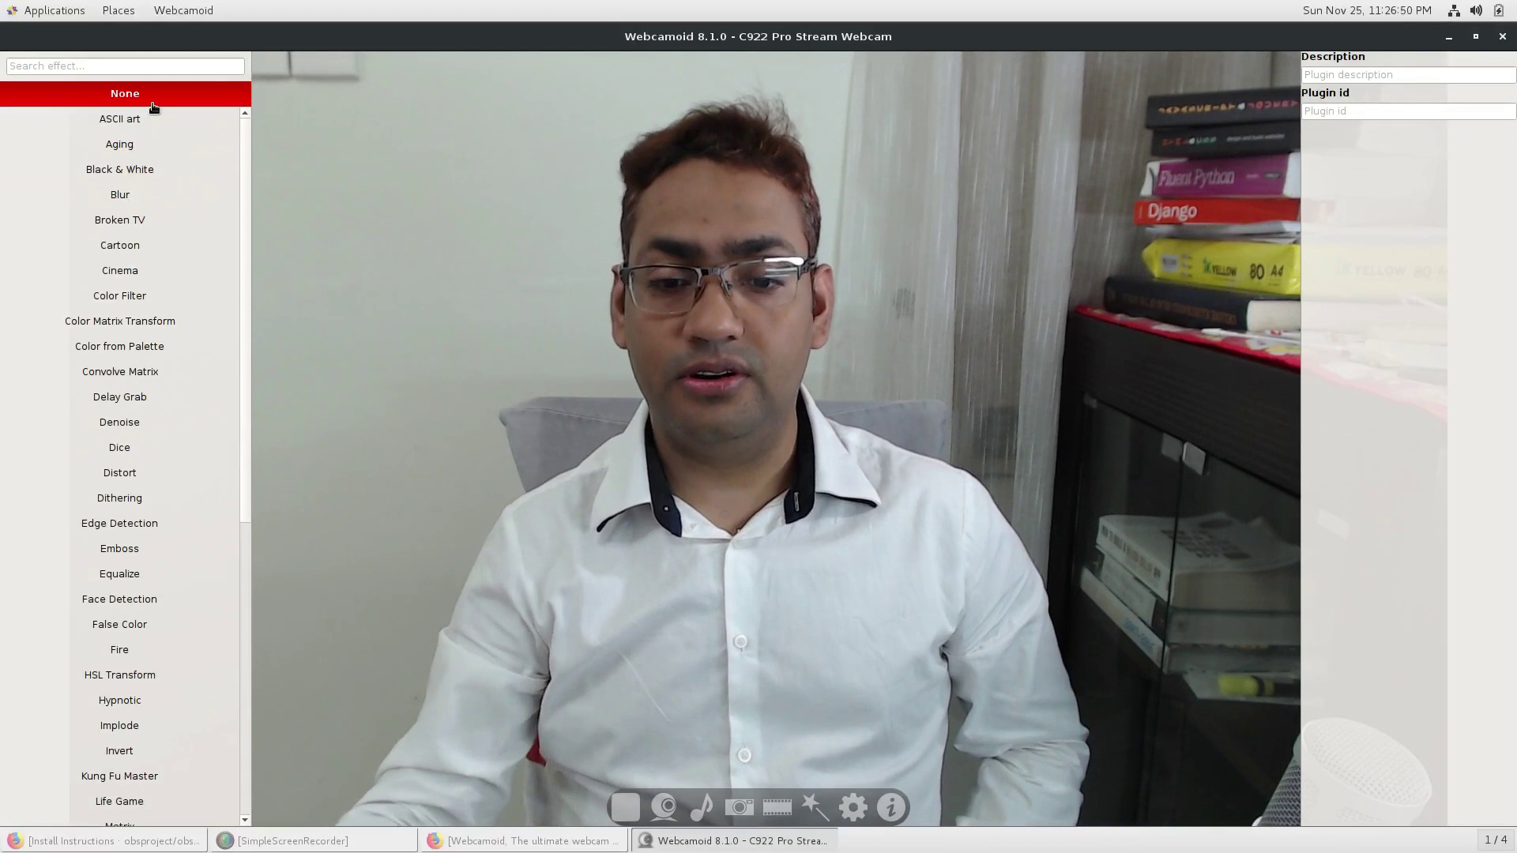
left_click(853, 806)
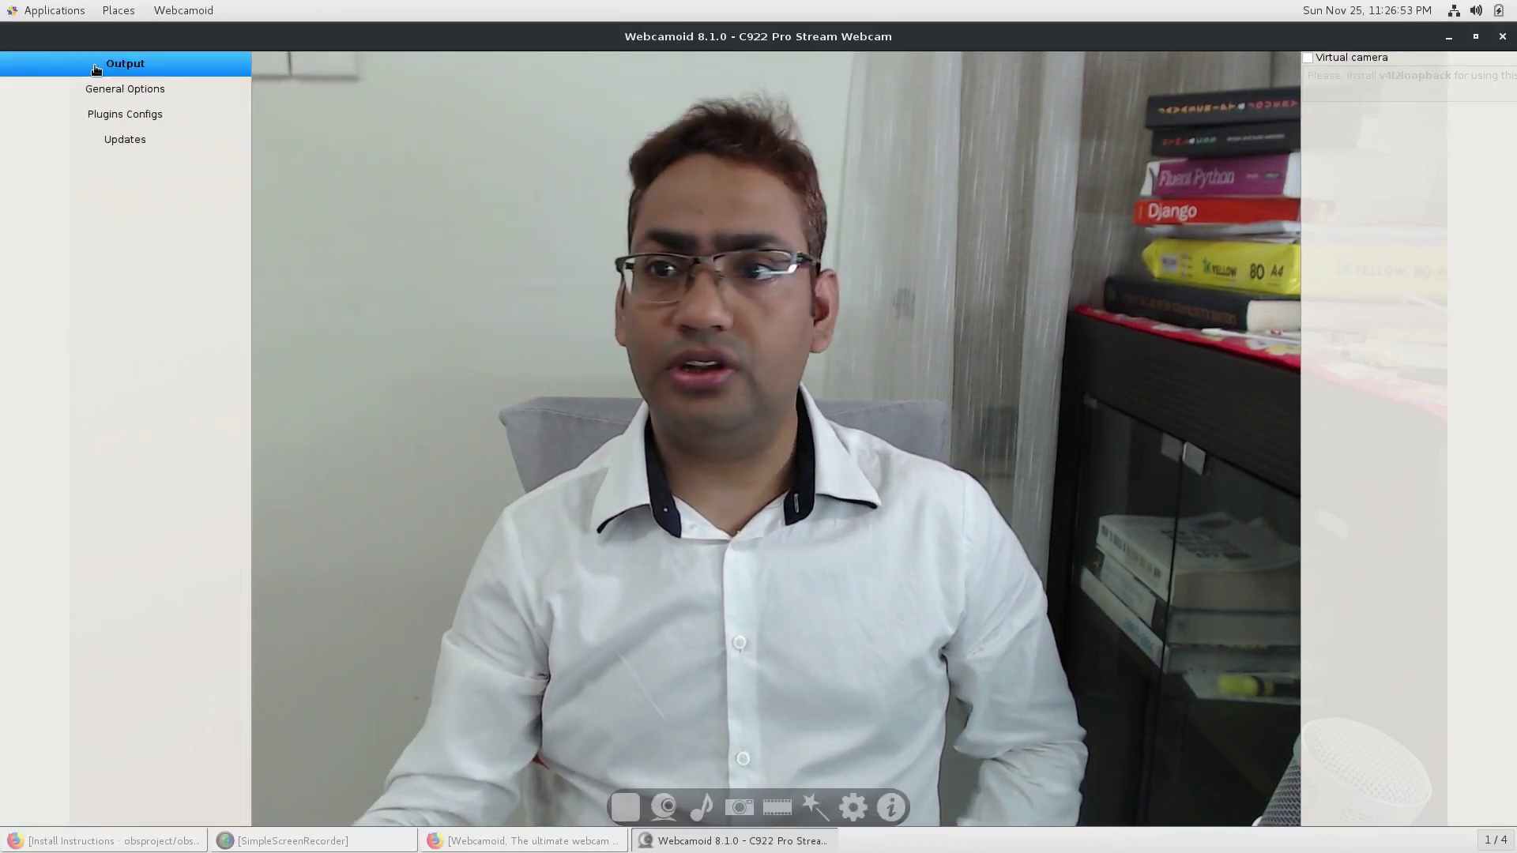
Step: View the General Options and Plugins Configs preferences, return to Output, then show the About information
left_click(76, 98)
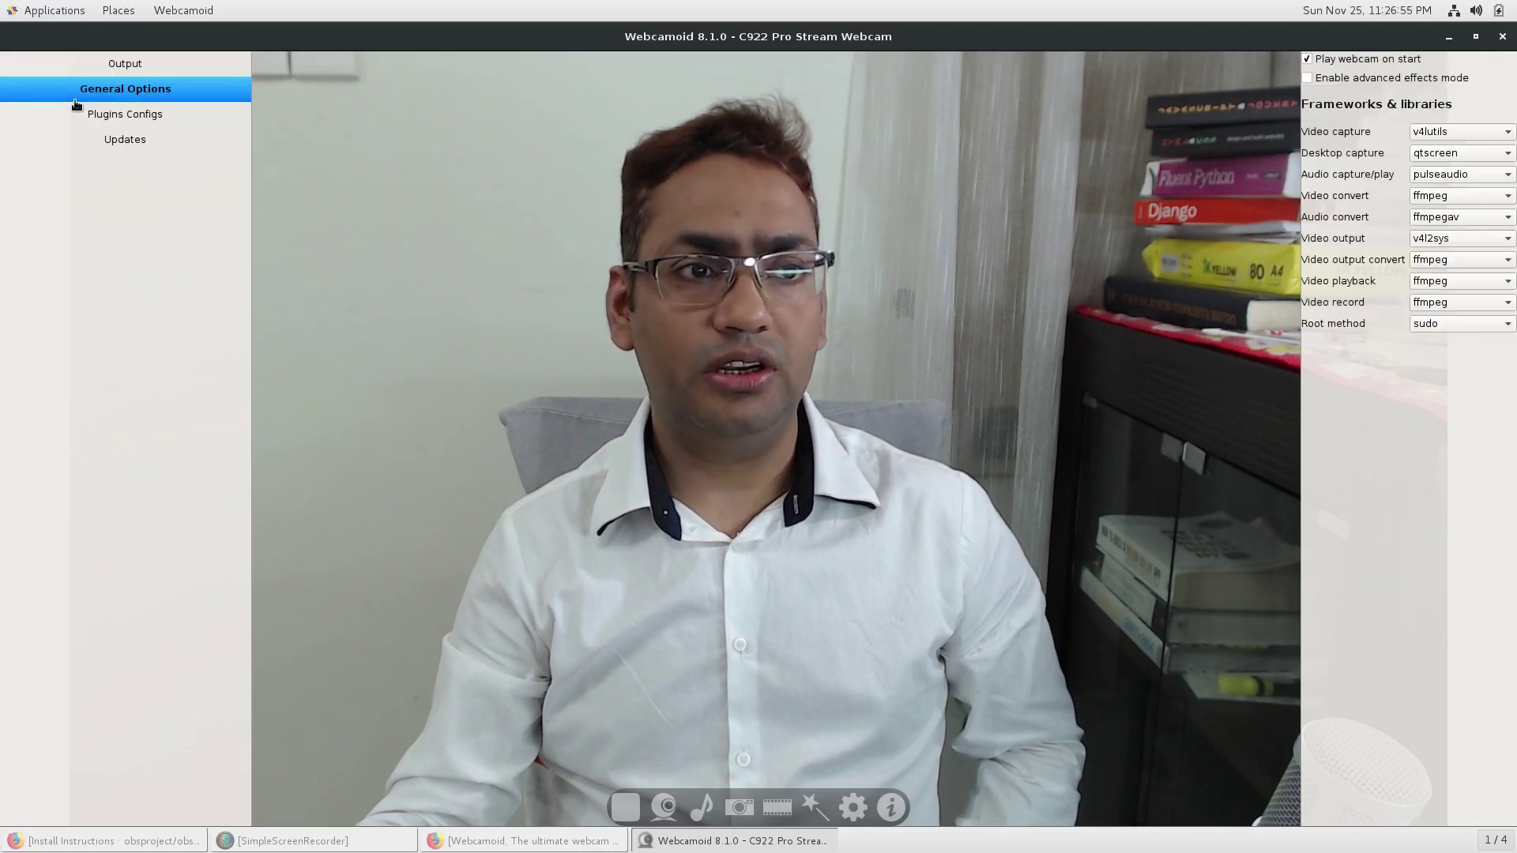
left_click(149, 115)
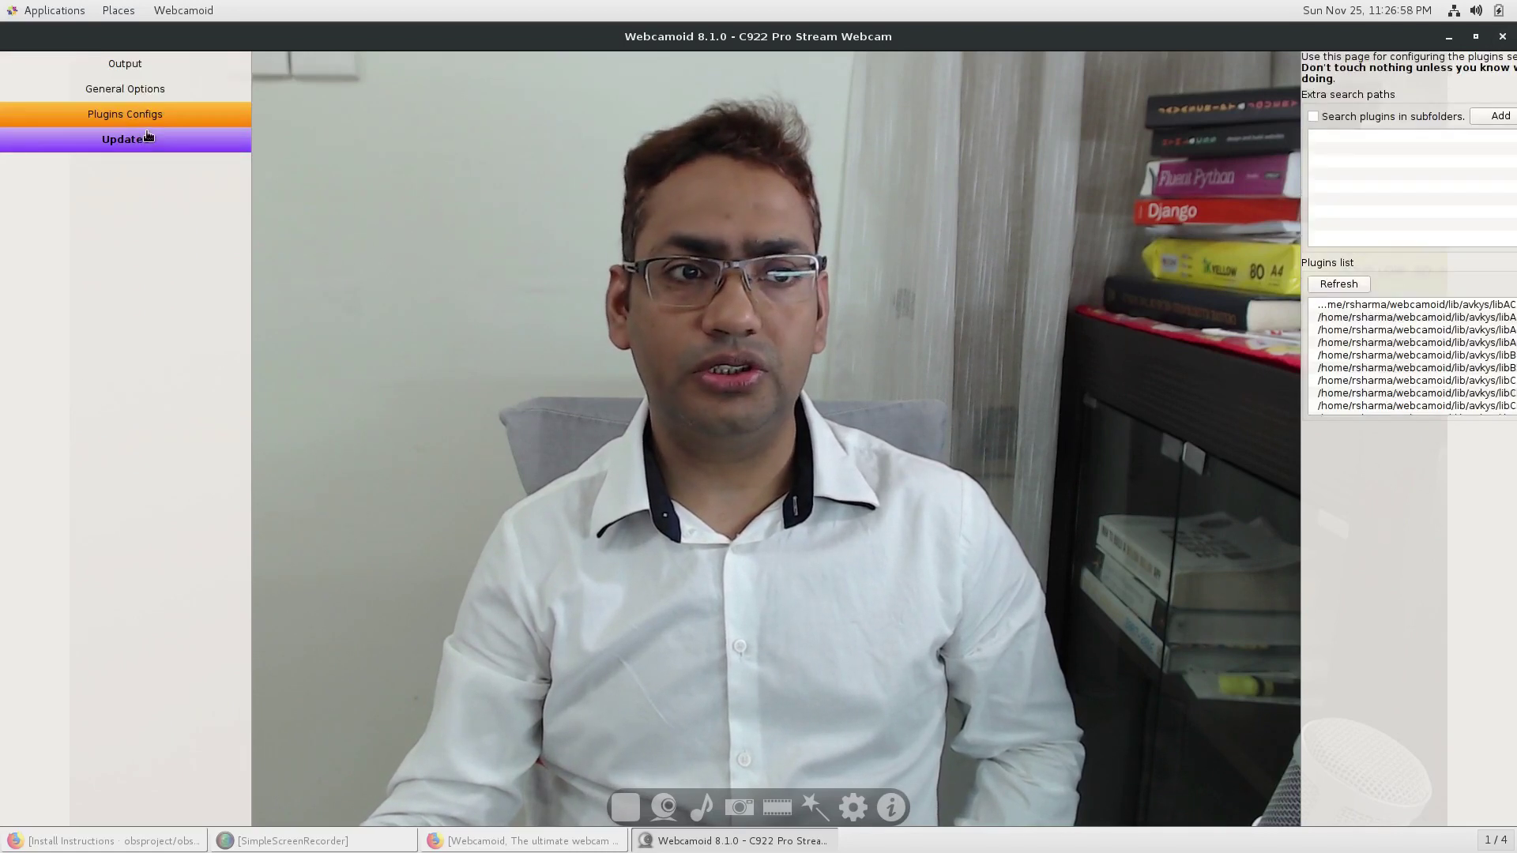
left_click(164, 69)
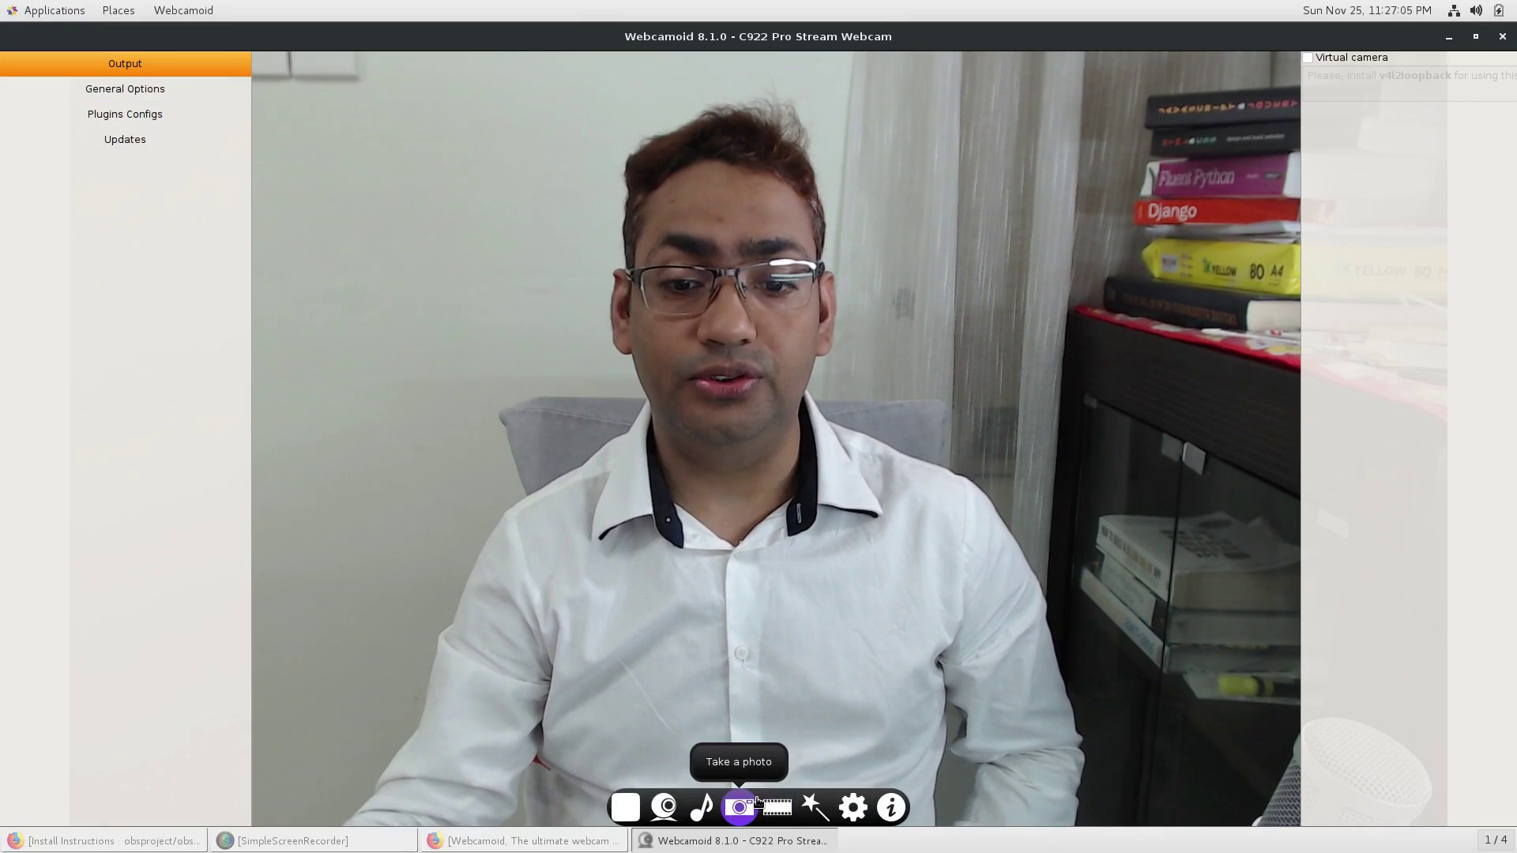
left_click(901, 812)
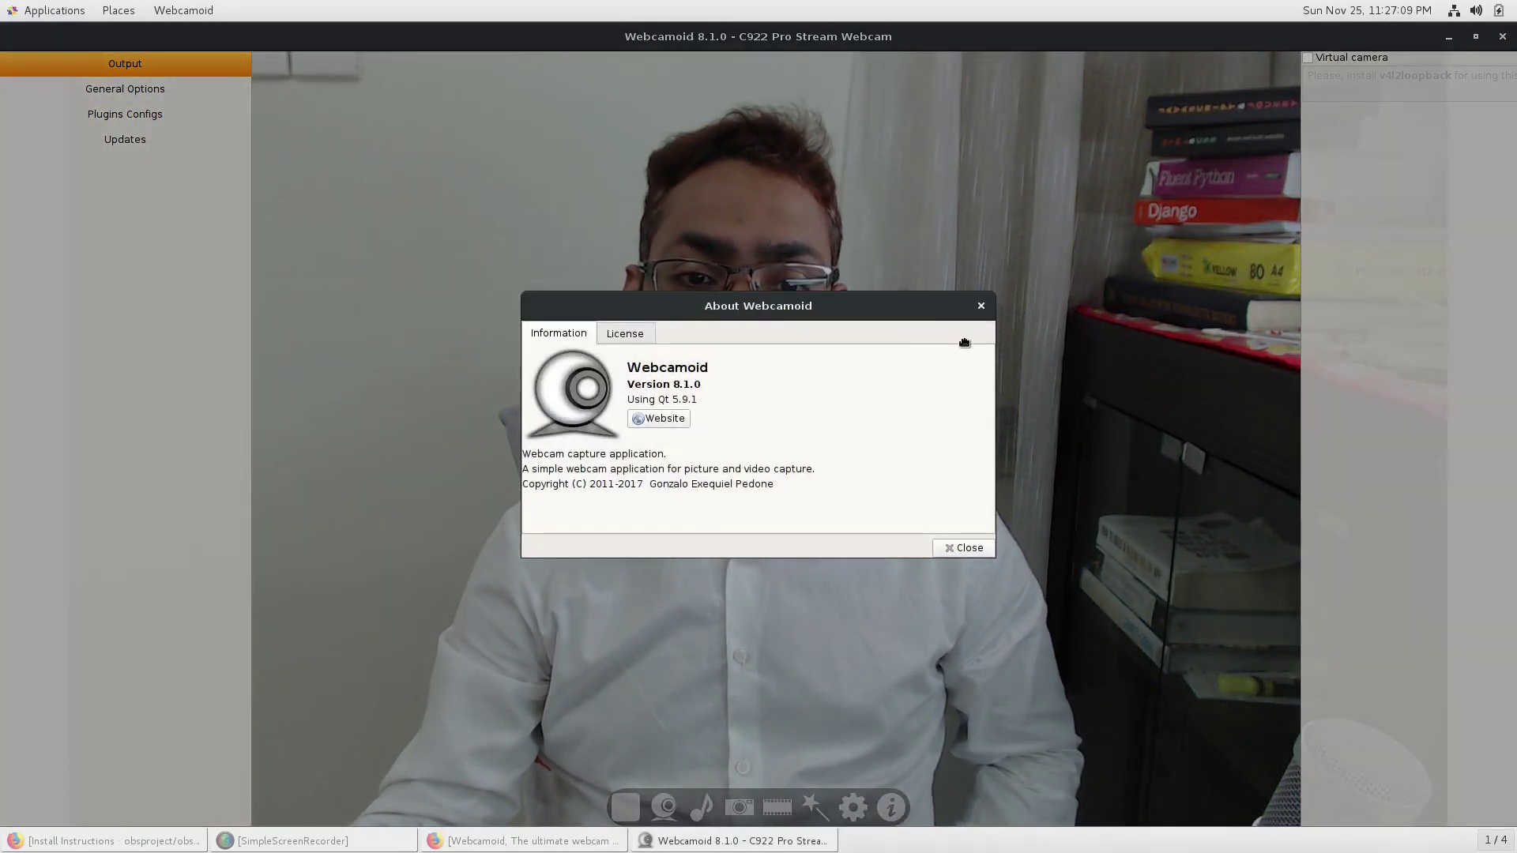
key("super+Down")
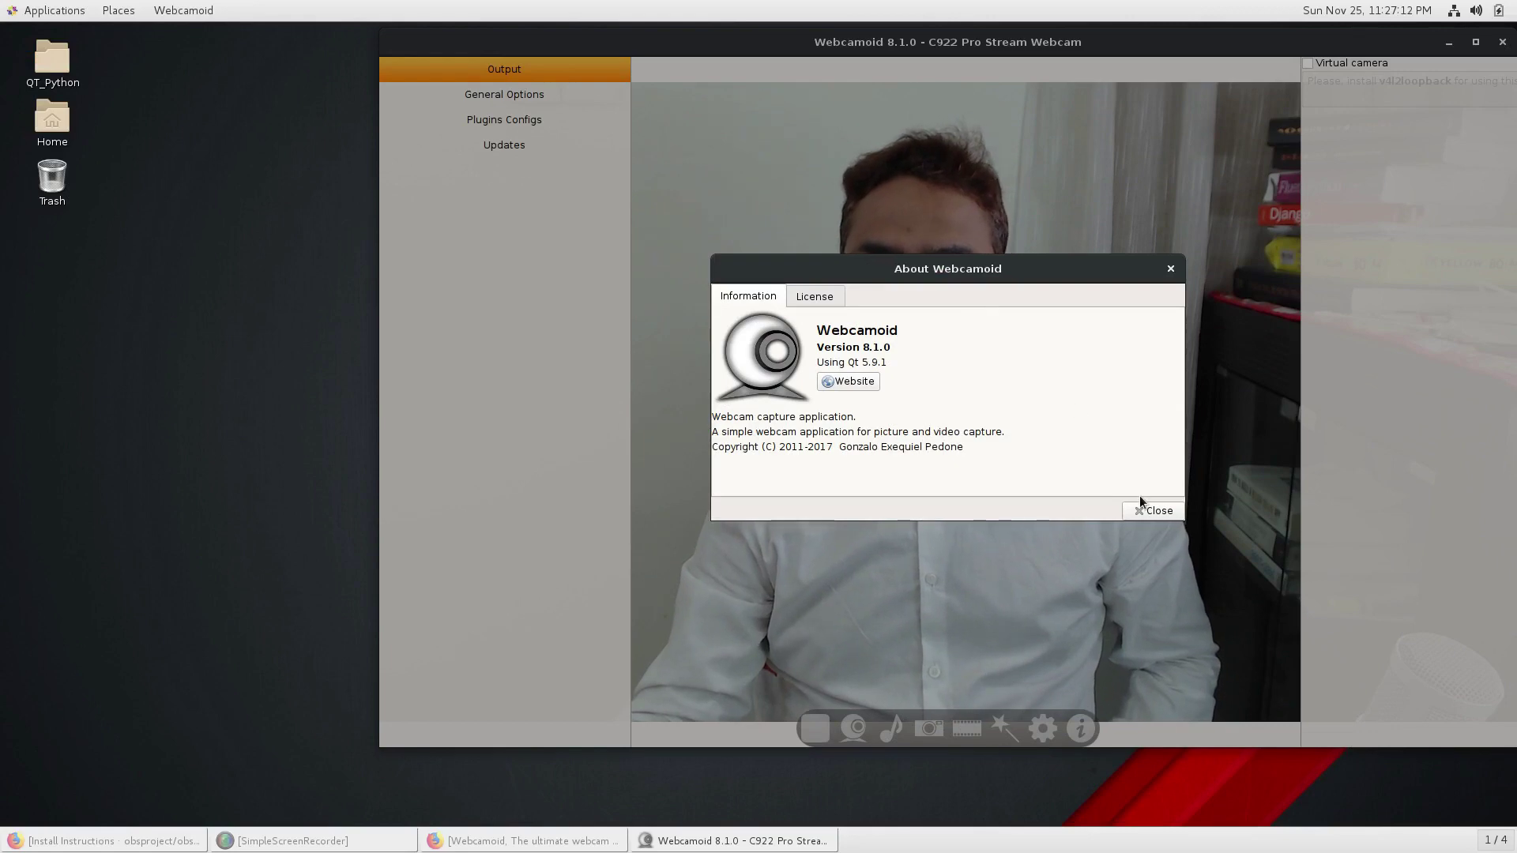
left_click(1150, 512)
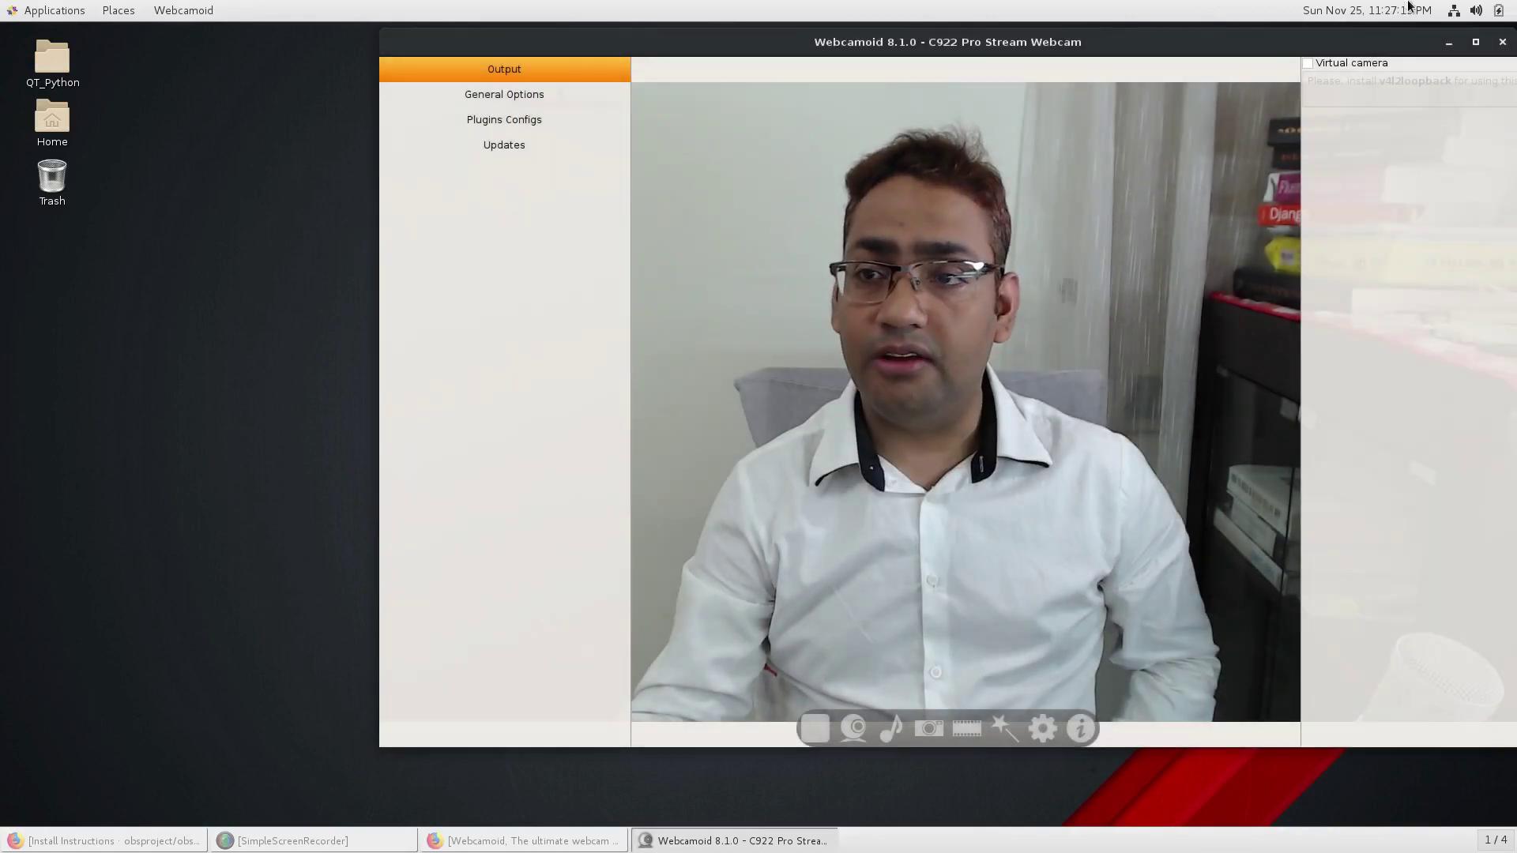
left_click(1476, 41)
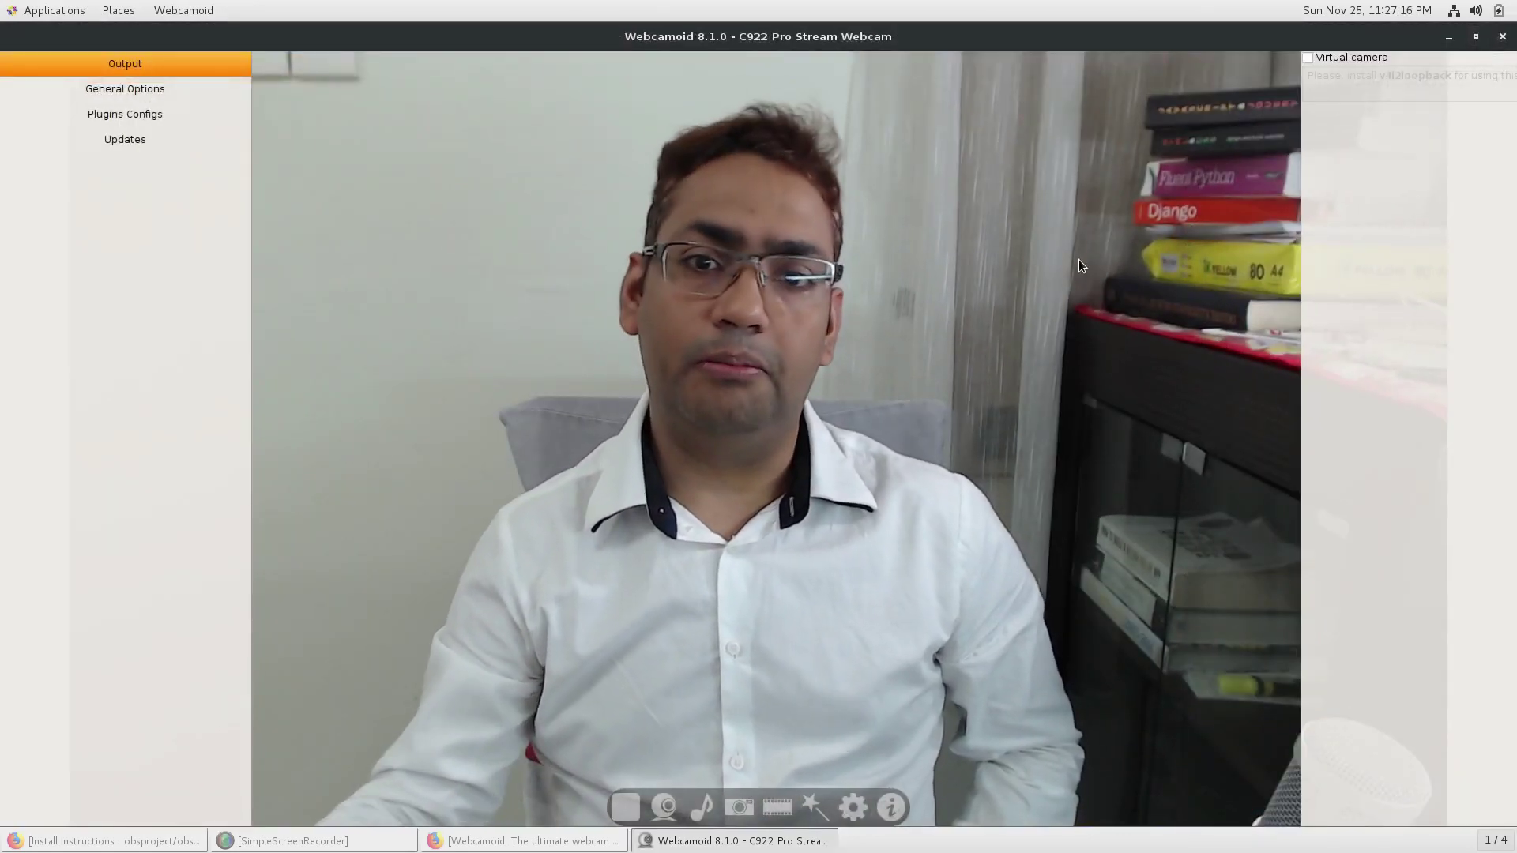